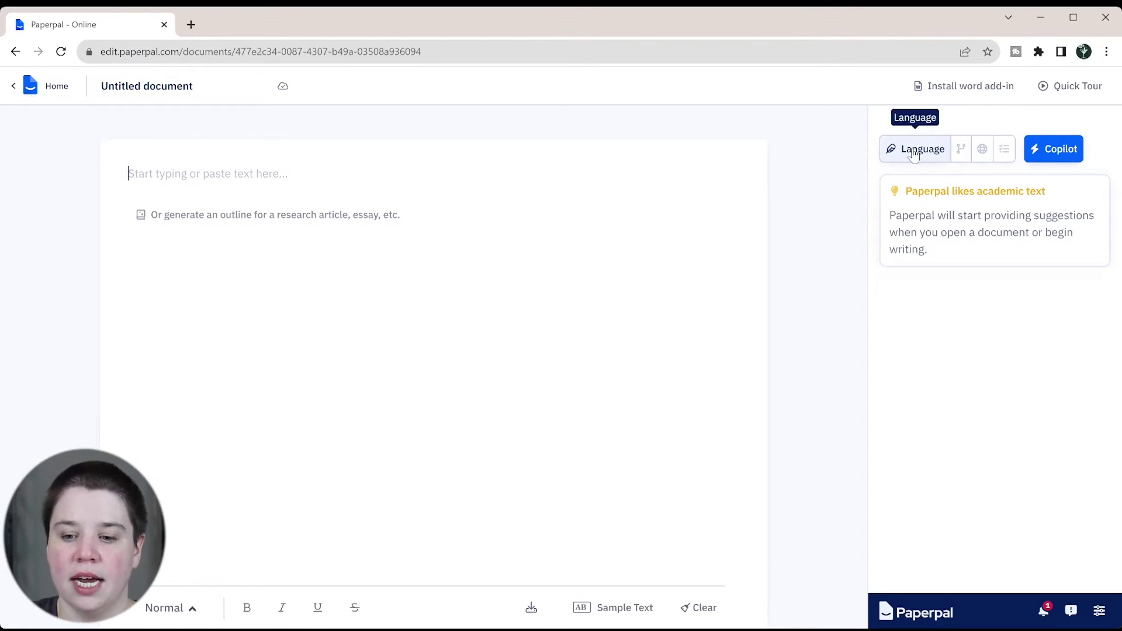
Tour the Synonyms, Translation and Consistency tabs, then return to Language suggestions
{"action": "left_click", "coordinate": [961, 150]}
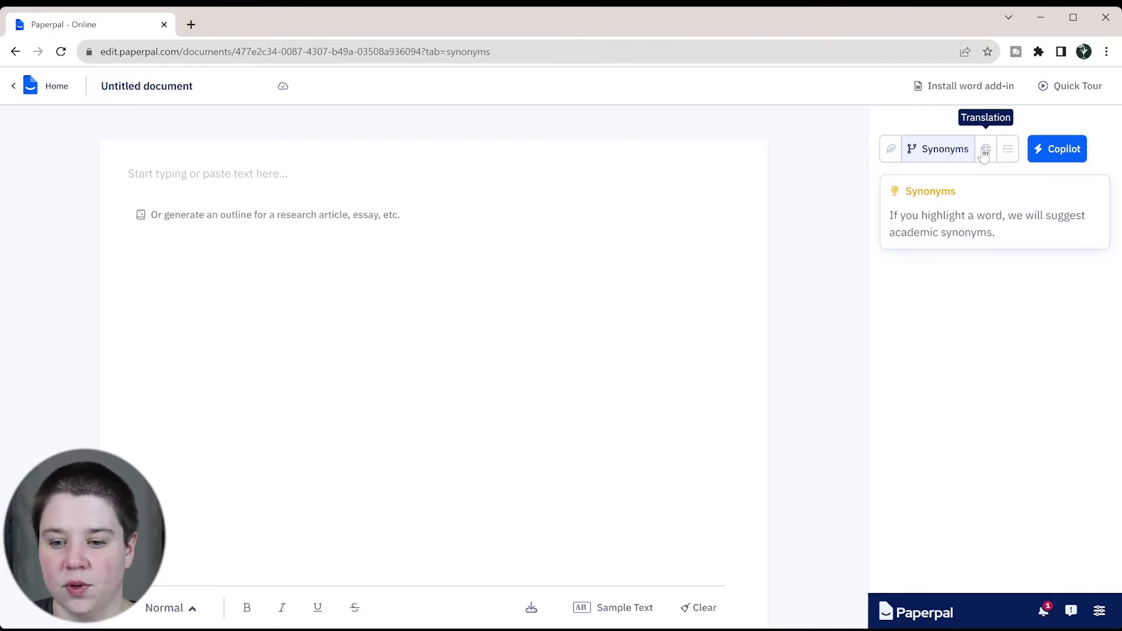
{"action": "left_click", "coordinate": [985, 151]}
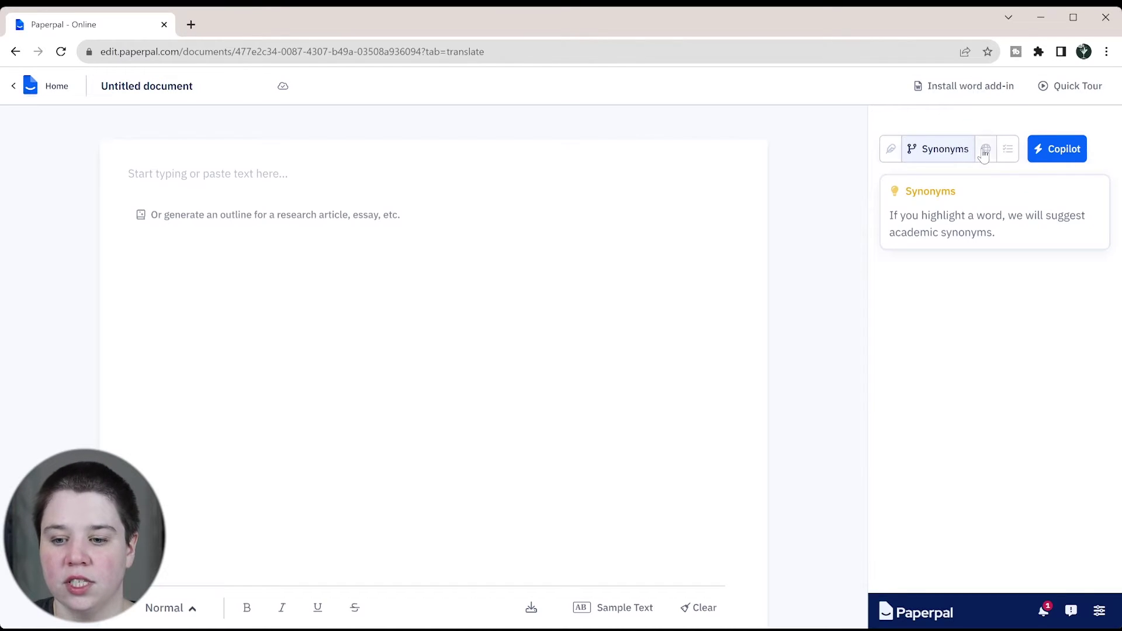
{"action": "left_click", "coordinate": [1019, 164]}
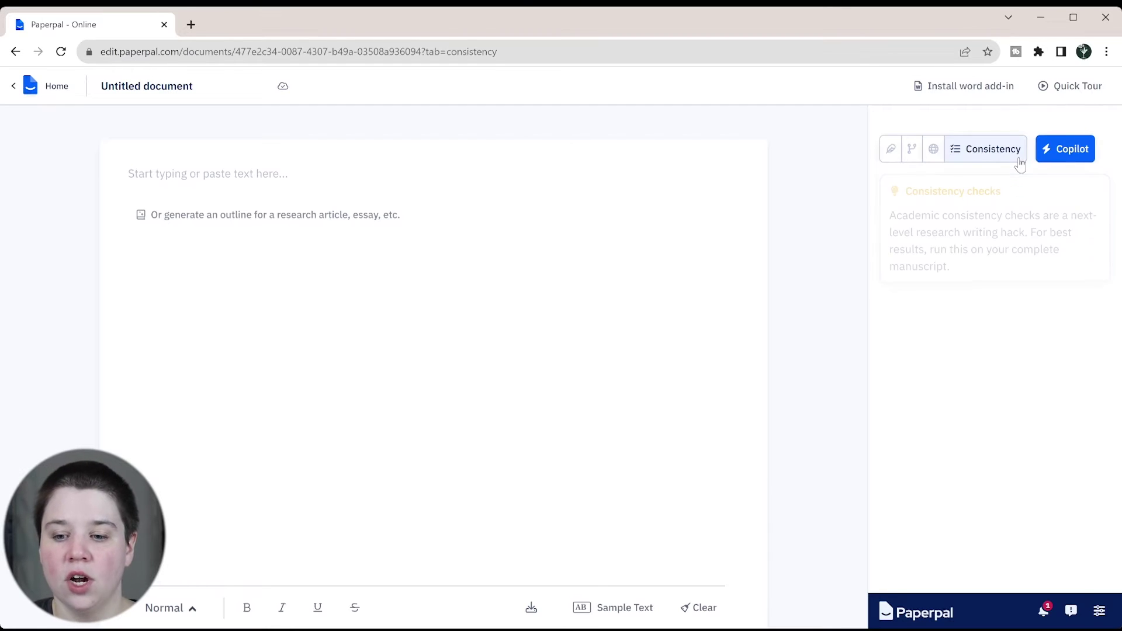
{"action": "left_click", "coordinate": [891, 153]}
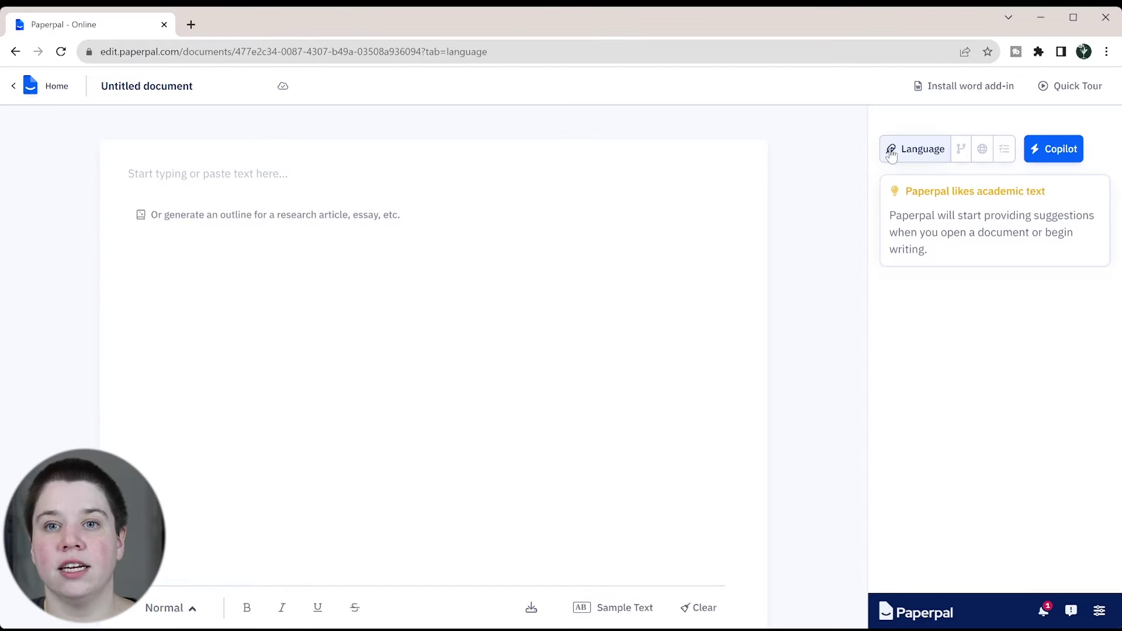
Show the Copilot's Generate options: Outlines, Title, Abstract, Keywords, Summary and Email
{"action": "left_click", "coordinate": [1061, 151]}
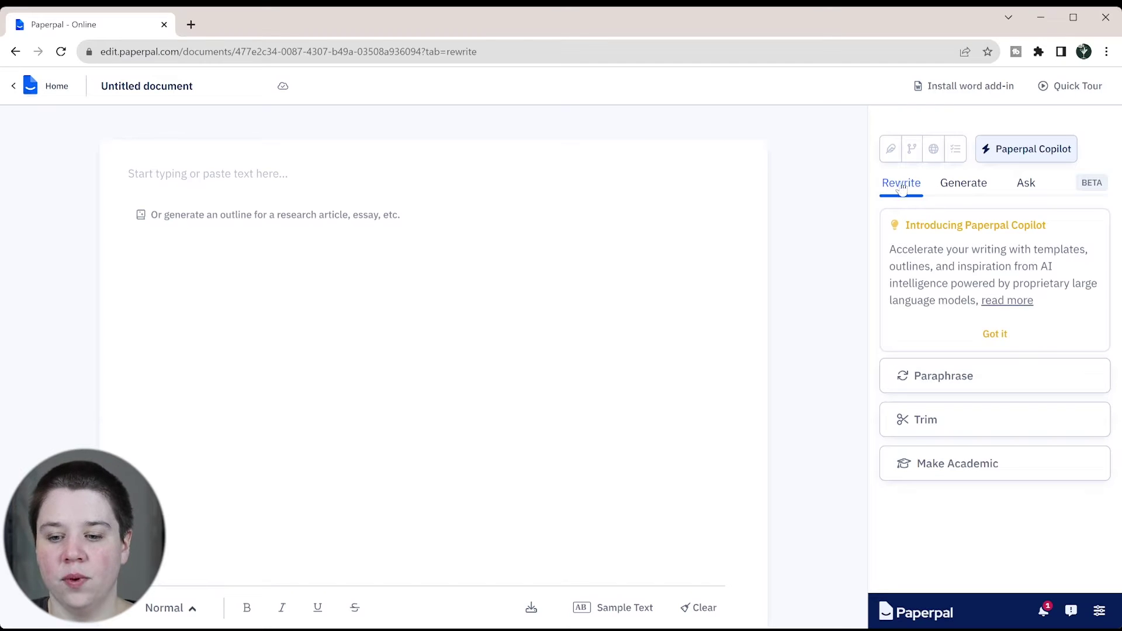
{"action": "left_click", "coordinate": [966, 183]}
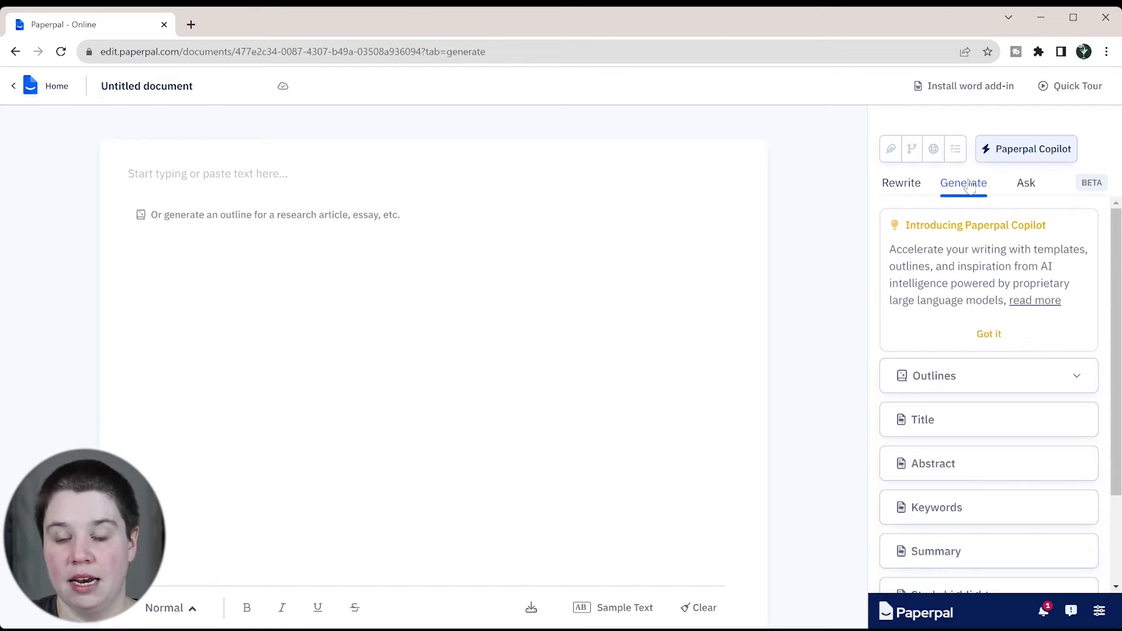
{"action": "scroll", "coordinate": [932, 292], "scroll_direction": "down", "scroll_amount": 2}
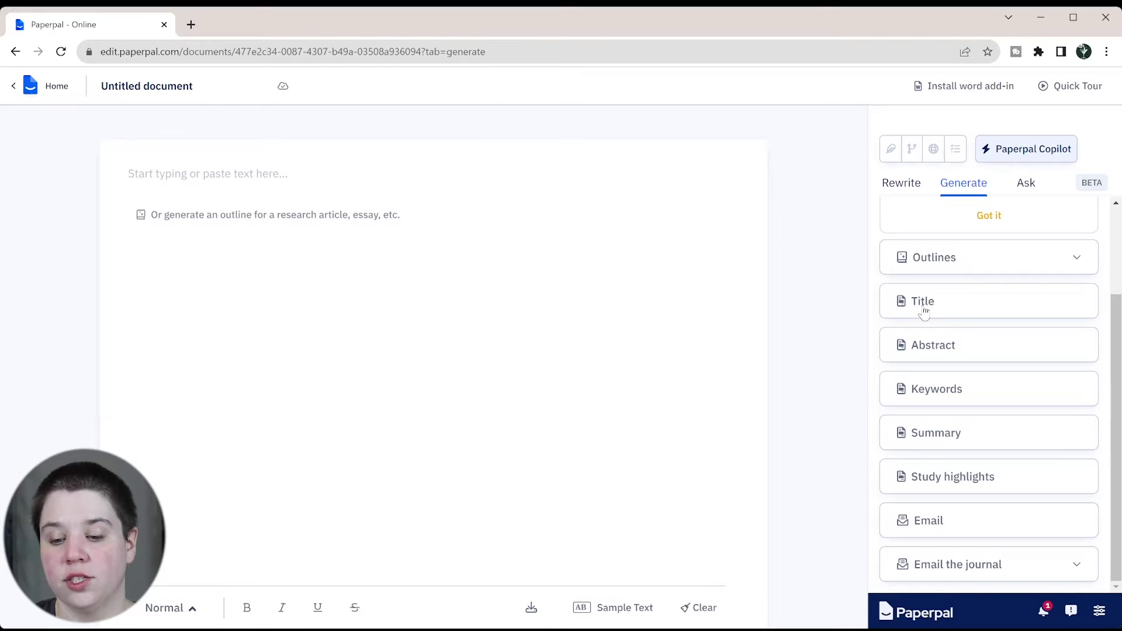
Preview the Abstract generator, then expand the Email the journal cover letter, extension and withdrawal templates
{"action": "left_click", "coordinate": [942, 353]}
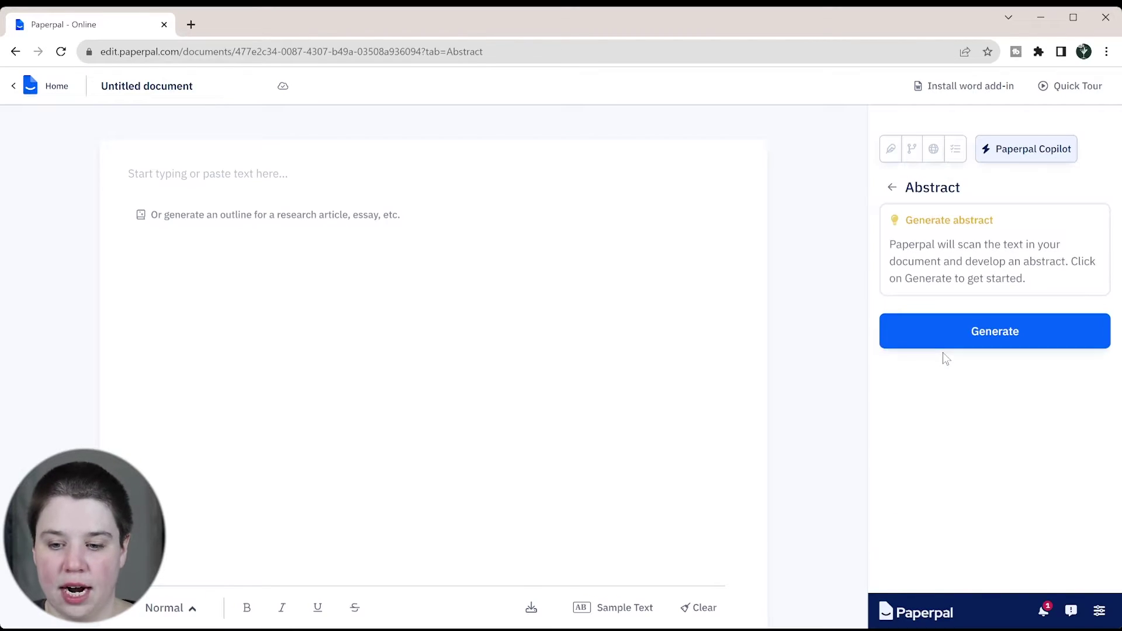
{"action": "left_click", "coordinate": [891, 188]}
{"action": "scroll", "coordinate": [954, 426], "scroll_direction": "down", "scroll_amount": 2}
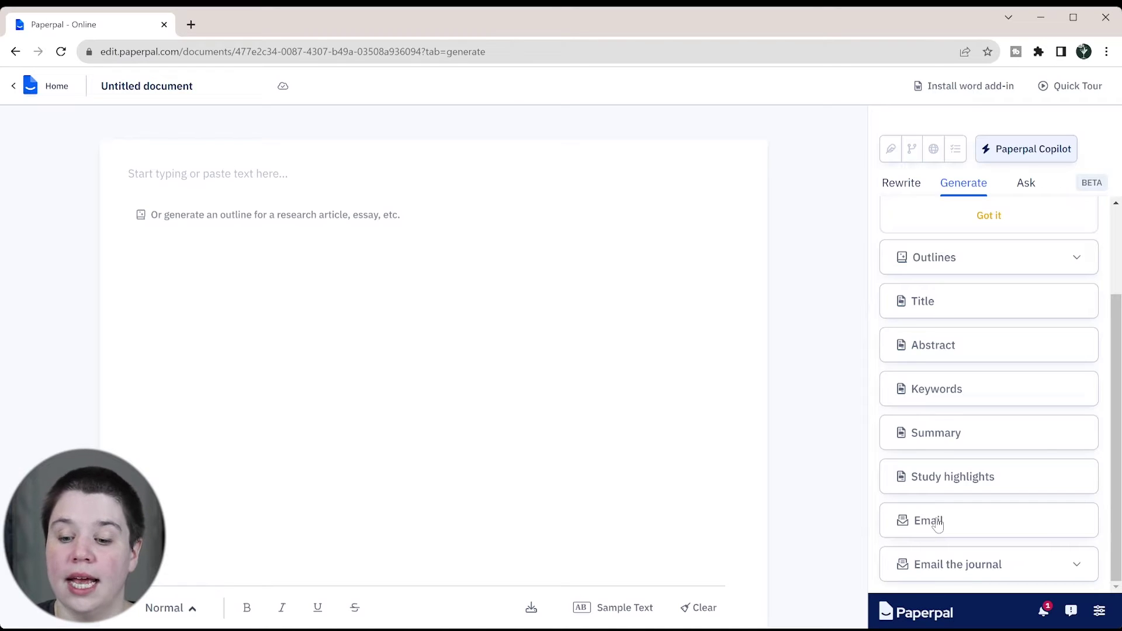
{"action": "left_click", "coordinate": [1074, 565]}
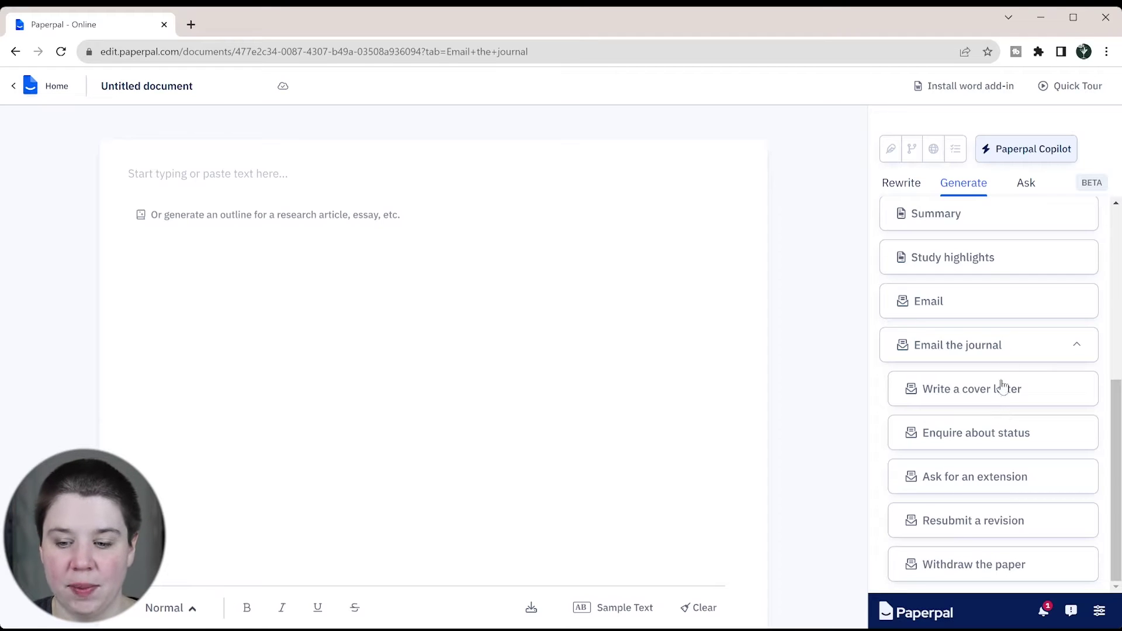
Collapse the e-mail templates and open the Research article outline form
{"action": "left_click", "coordinate": [1046, 345]}
{"action": "left_click", "coordinate": [948, 377]}
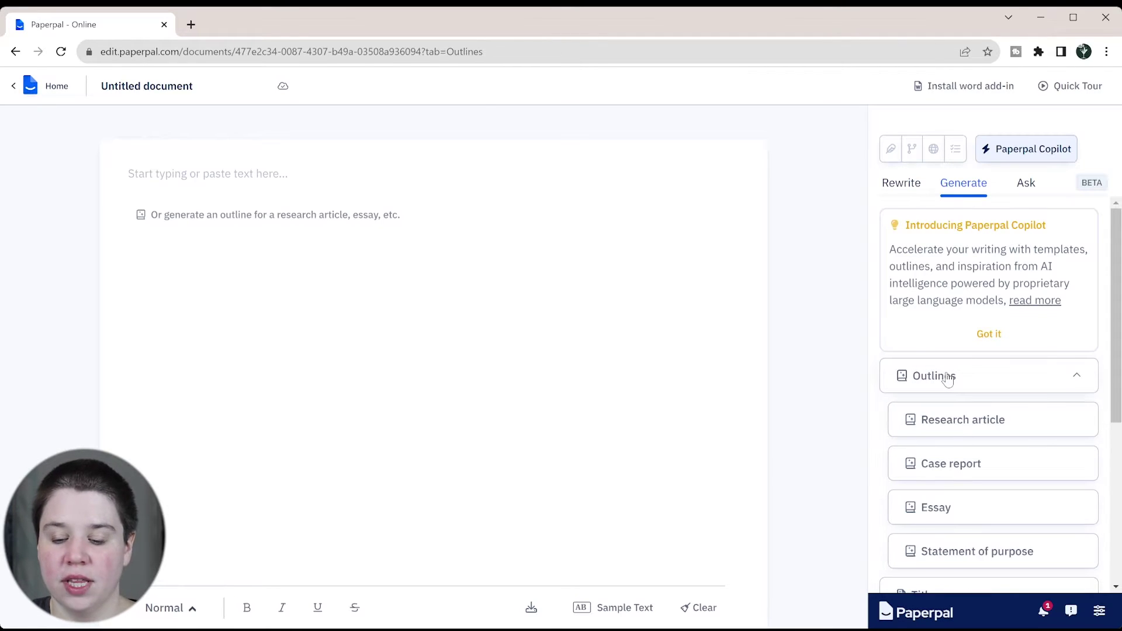
{"action": "scroll", "coordinate": [946, 376], "scroll_direction": "down", "scroll_amount": 2}
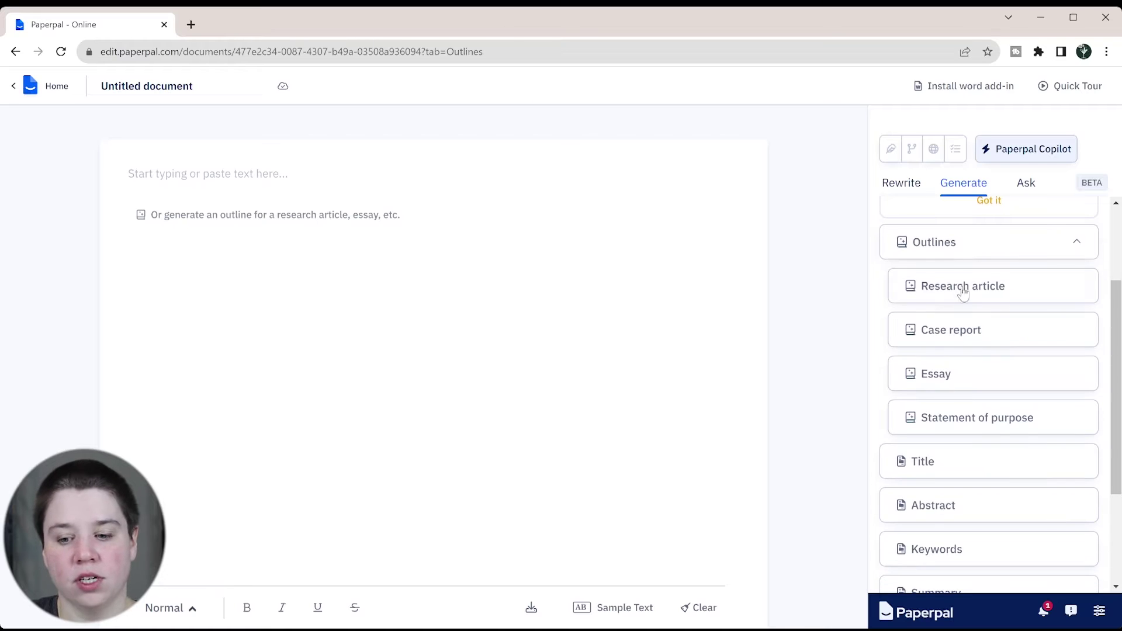
{"action": "left_click", "coordinate": [962, 287]}
{"action": "scroll", "coordinate": [1022, 351], "scroll_direction": "down", "scroll_amount": 1}
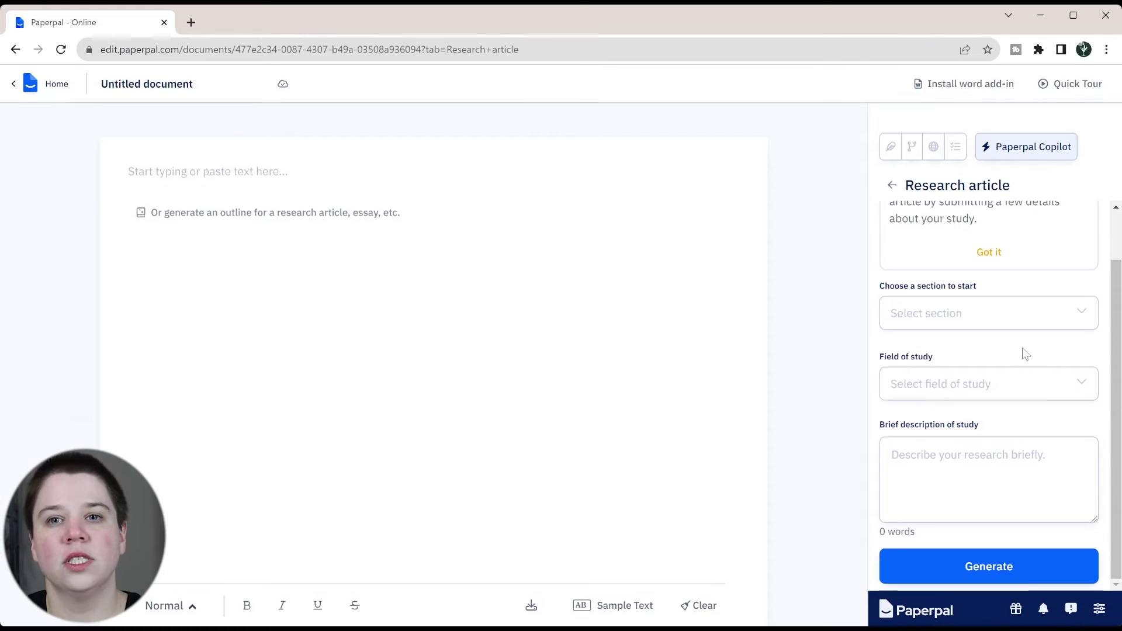
{"action": "scroll", "coordinate": [1022, 349], "scroll_direction": "up", "scroll_amount": 1}
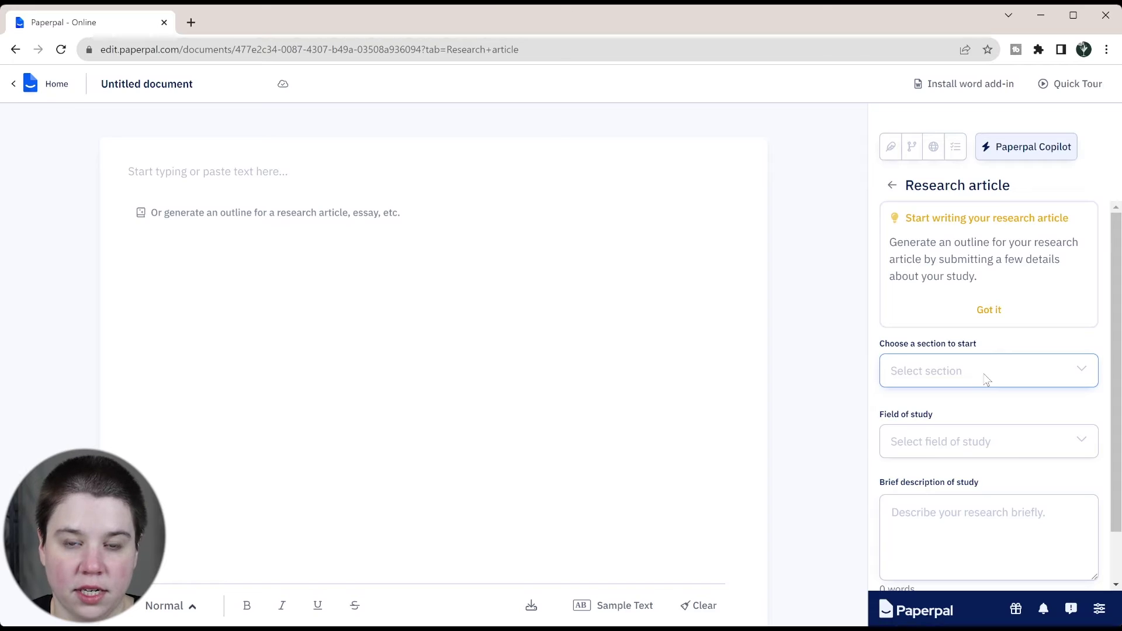
Generate an Introduction outline for Physical sciences from the pasted steroid study description
{"action": "key", "text": "Down"}
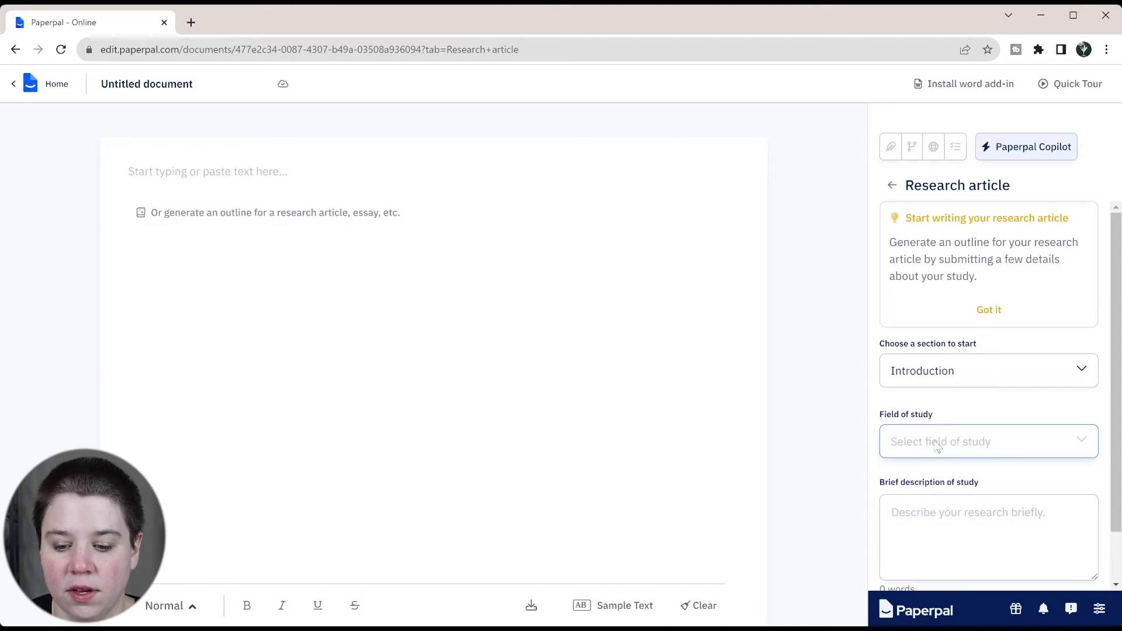
{"action": "key", "text": "Down"}
{"action": "left_click", "coordinate": [906, 535]}
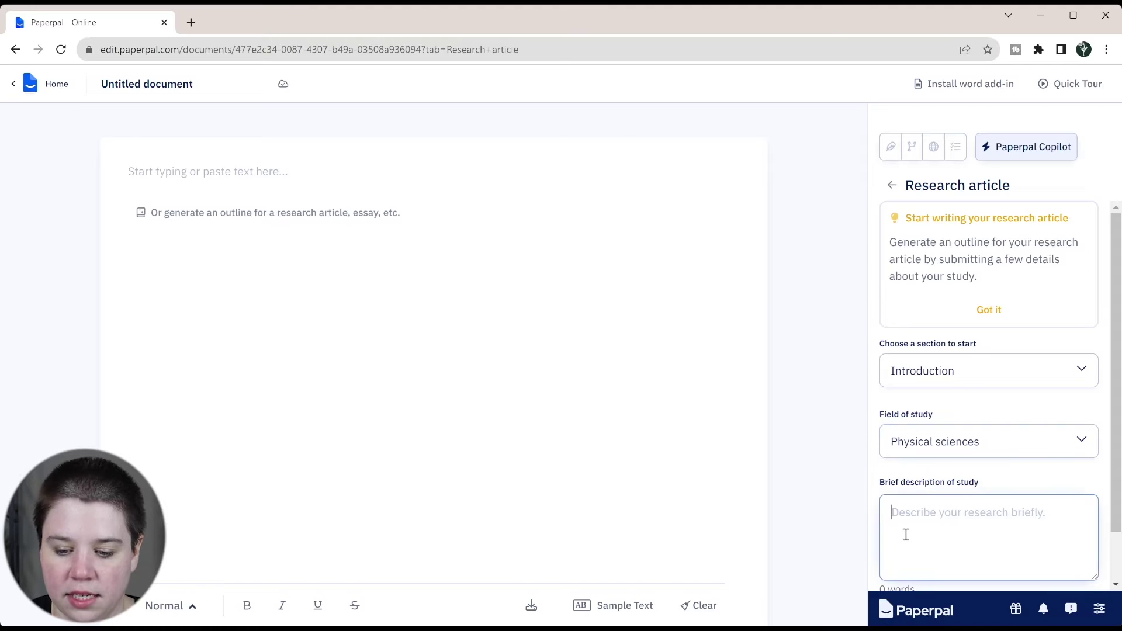
{"action": "type", "text": "Steroid isomer separation by ion mobility - mass spectrometry using metal adduction in a mixture"}
{"action": "scroll", "coordinate": [927, 453], "scroll_direction": "down", "scroll_amount": 1}
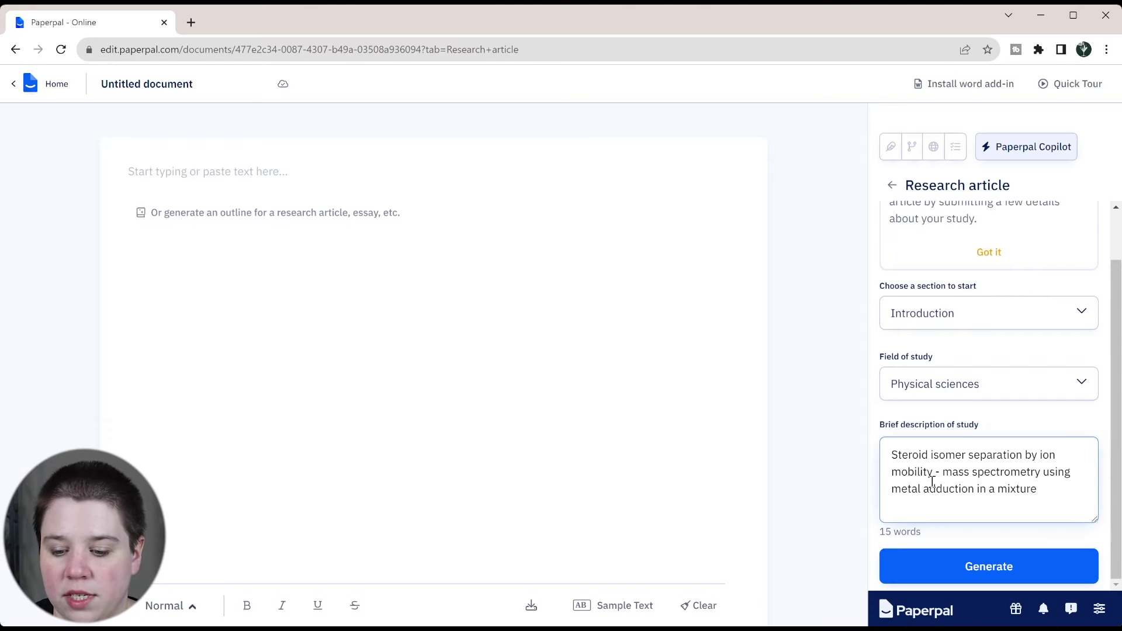
{"action": "left_click", "coordinate": [965, 569]}
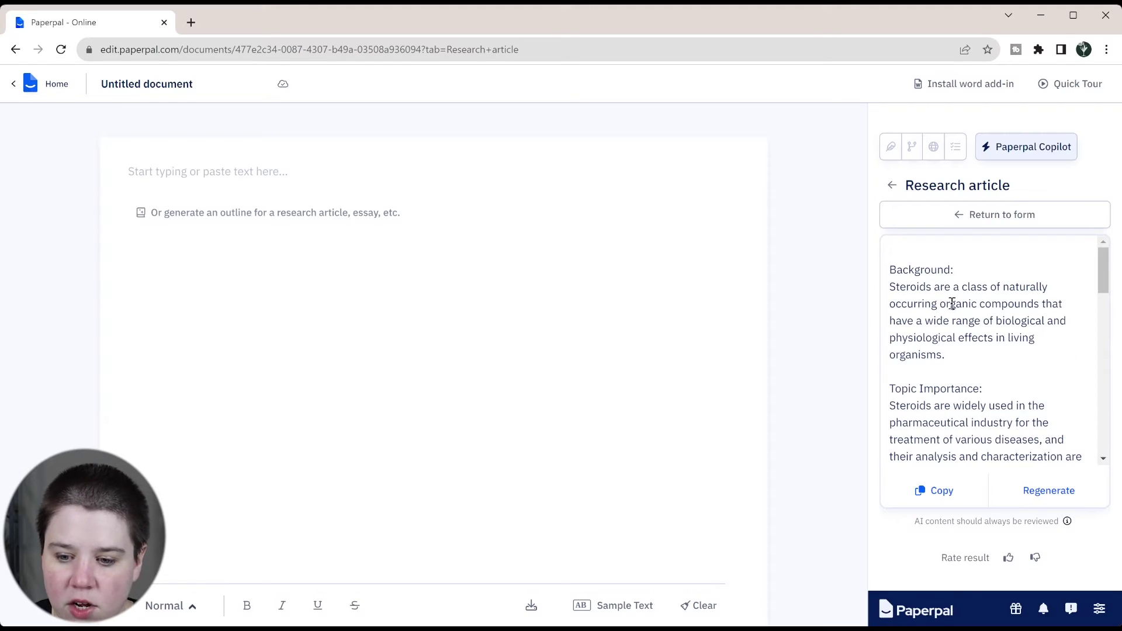
Scroll through the outline's Background, Topic Importance, Existing Knowledge, Knowledge Gap and Rationale sections
{"action": "scroll", "coordinate": [1005, 339], "scroll_direction": "down", "scroll_amount": 2}
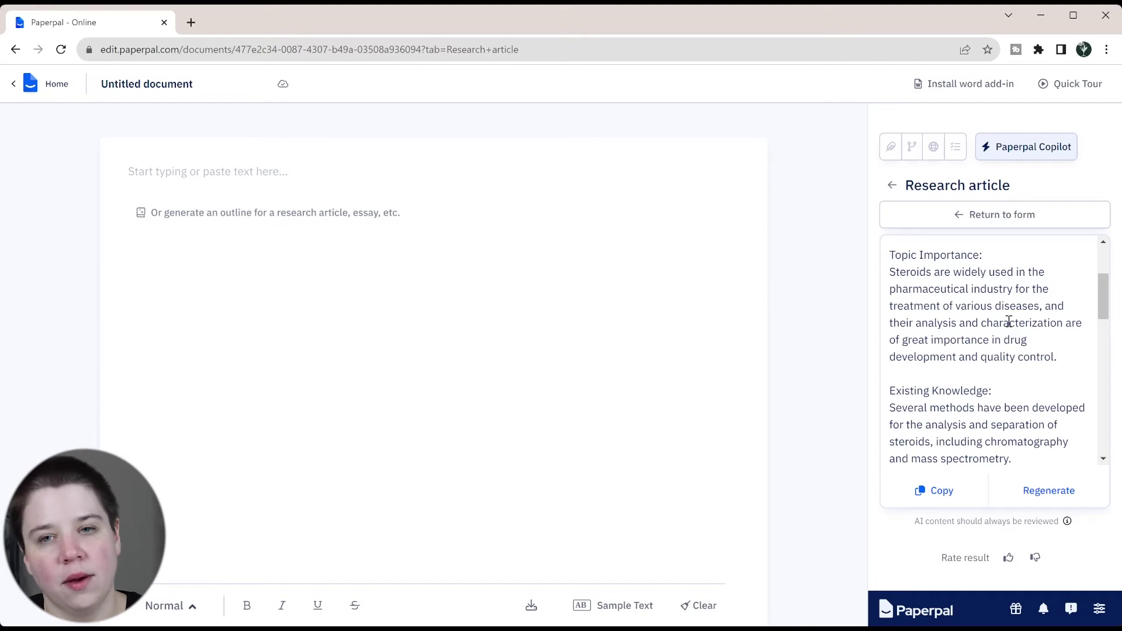
{"action": "scroll", "coordinate": [1009, 322], "scroll_direction": "down", "scroll_amount": 1}
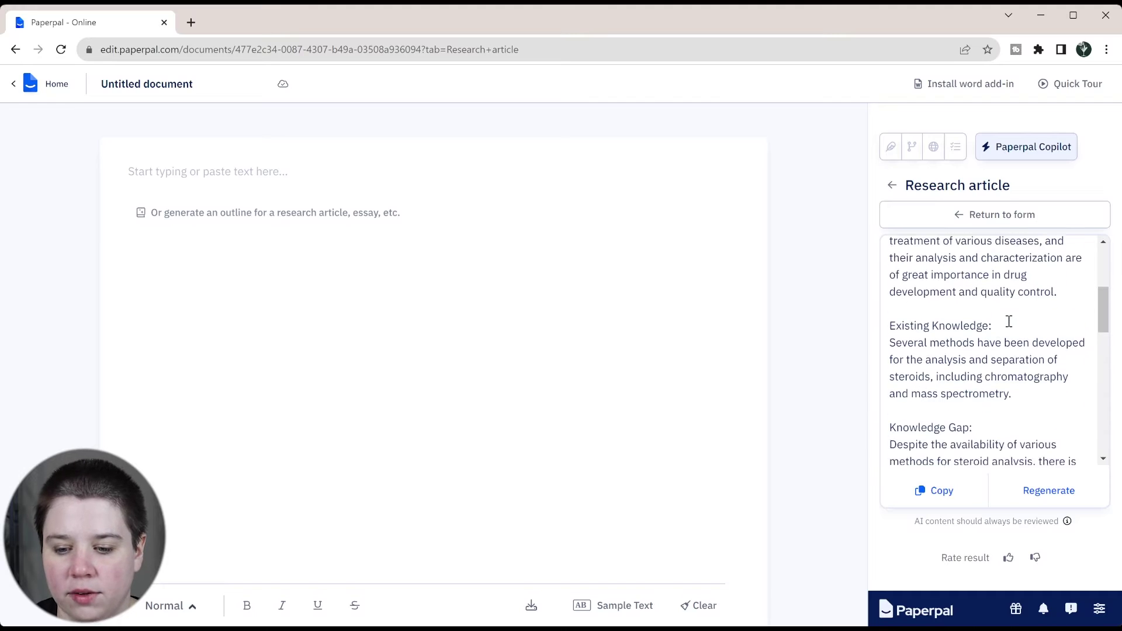
{"action": "scroll", "coordinate": [1009, 322], "scroll_direction": "down", "scroll_amount": 1}
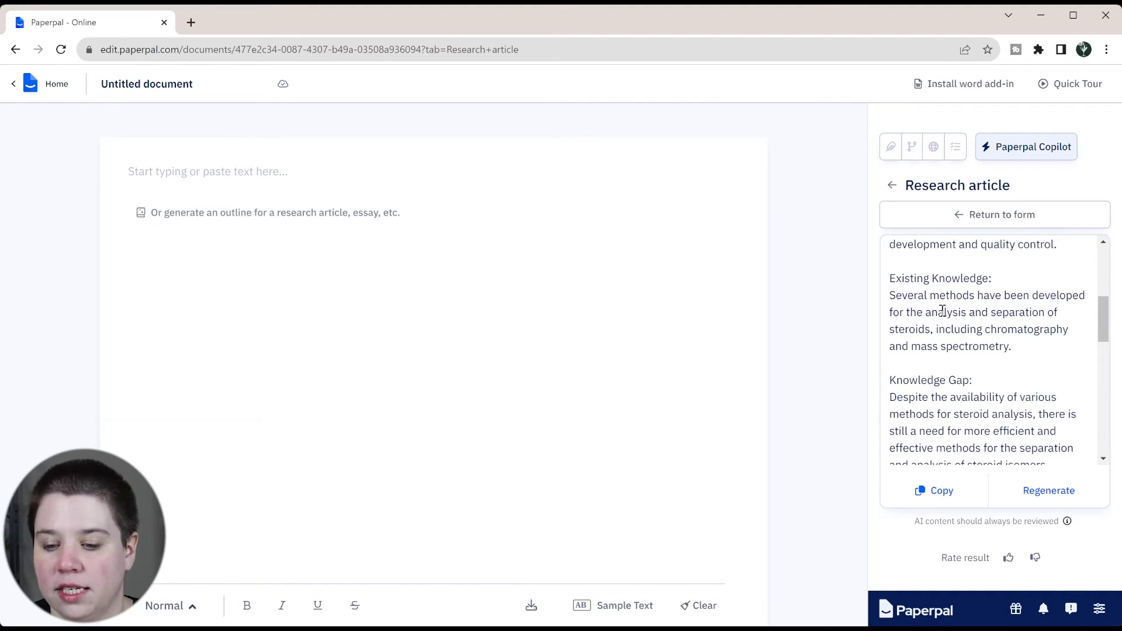
{"action": "scroll", "coordinate": [943, 310], "scroll_direction": "down", "scroll_amount": 2}
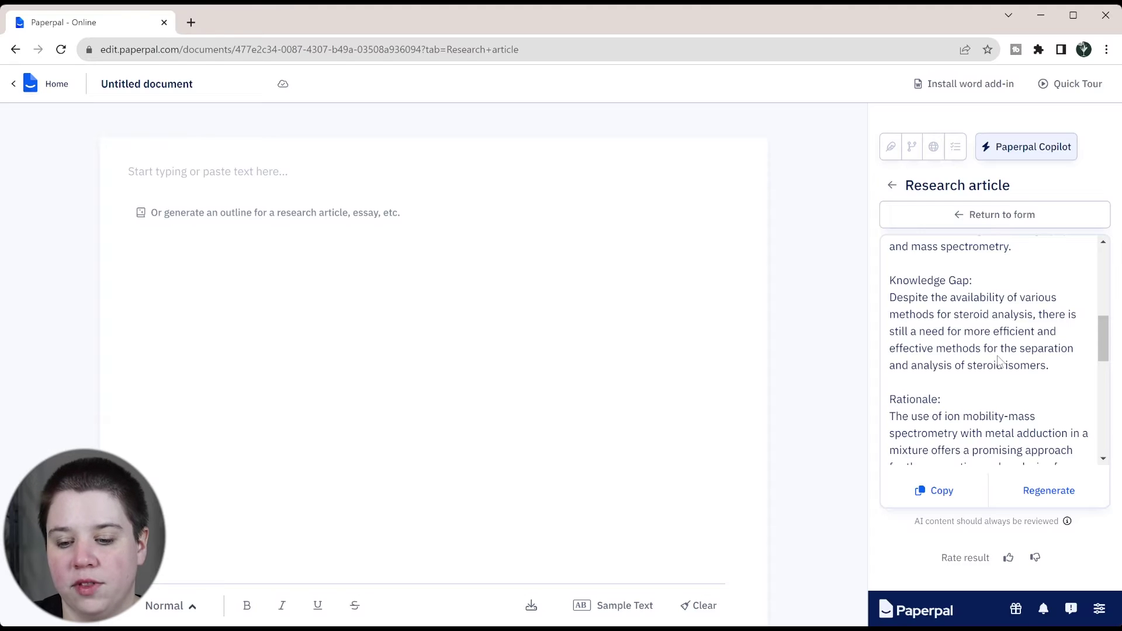
{"action": "scroll", "coordinate": [999, 360], "scroll_direction": "down", "scroll_amount": 3}
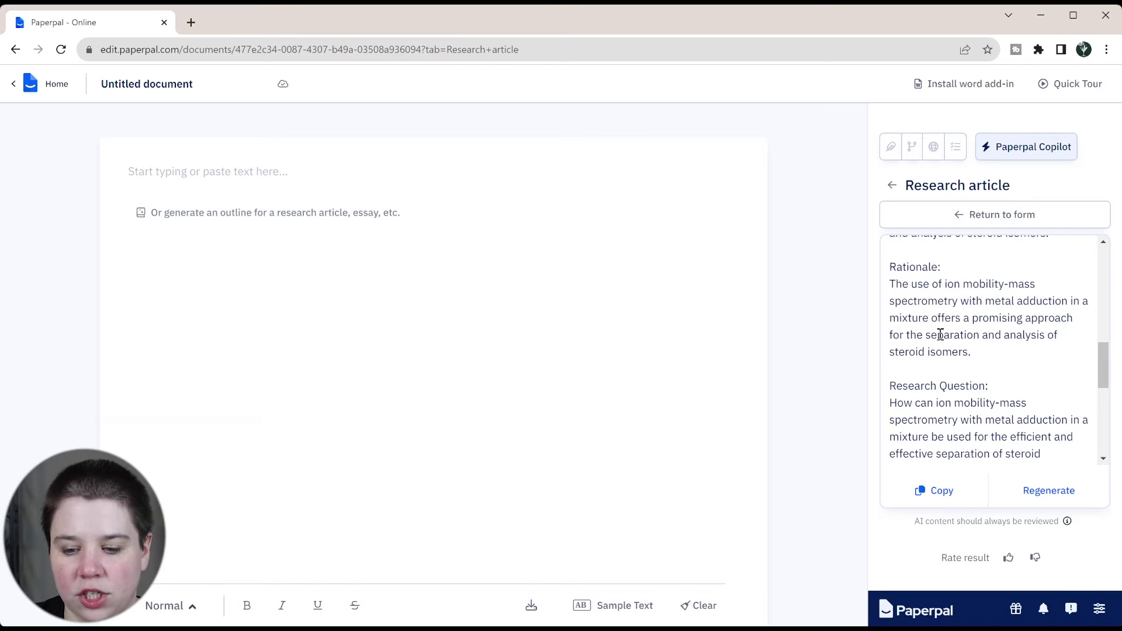
Review the outline through Aim/Objective and Hypothesis, then copy it to the clipboard
{"action": "scroll", "coordinate": [941, 335], "scroll_direction": "down", "scroll_amount": 3}
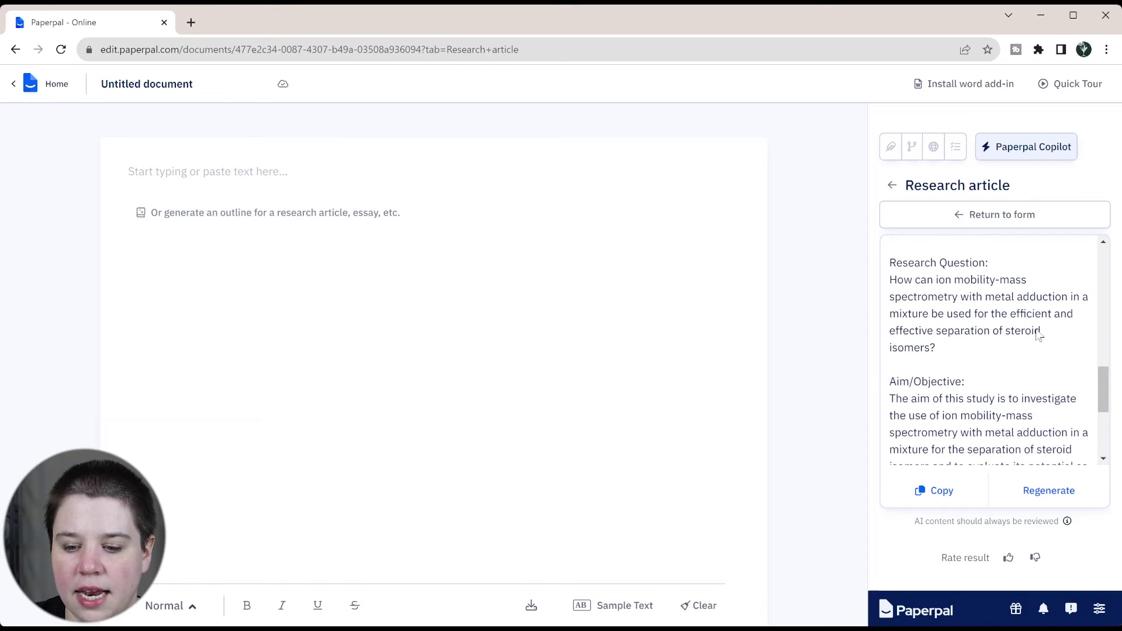
{"action": "scroll", "coordinate": [970, 316], "scroll_direction": "down", "scroll_amount": 2}
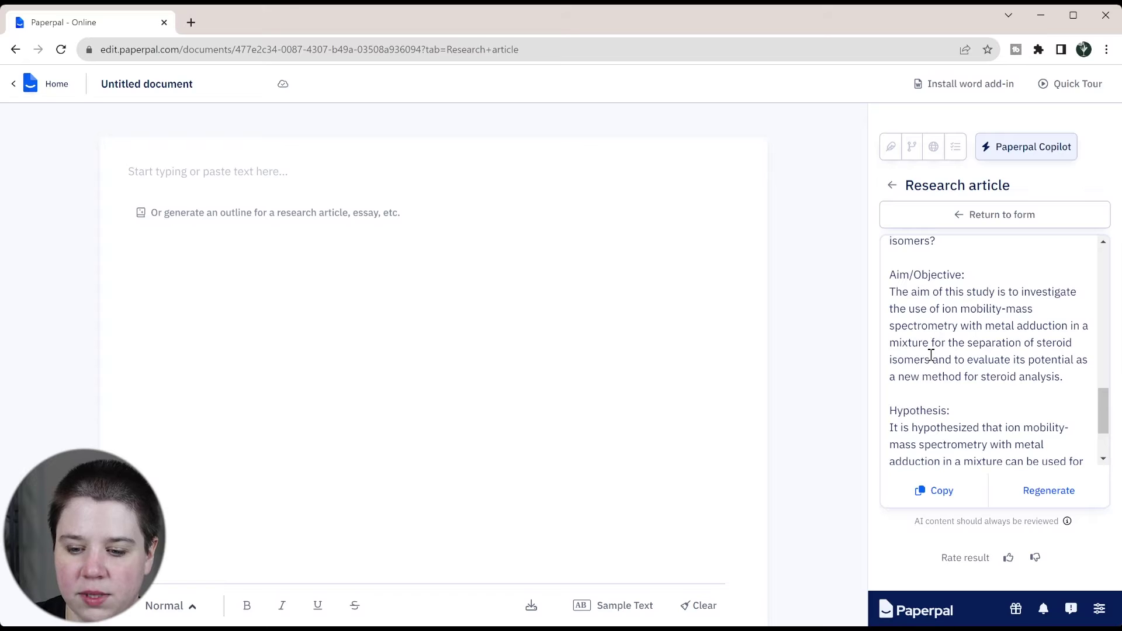
{"action": "scroll", "coordinate": [931, 355], "scroll_direction": "down", "scroll_amount": 2}
{"action": "scroll", "coordinate": [937, 369], "scroll_direction": "up", "scroll_amount": 5}
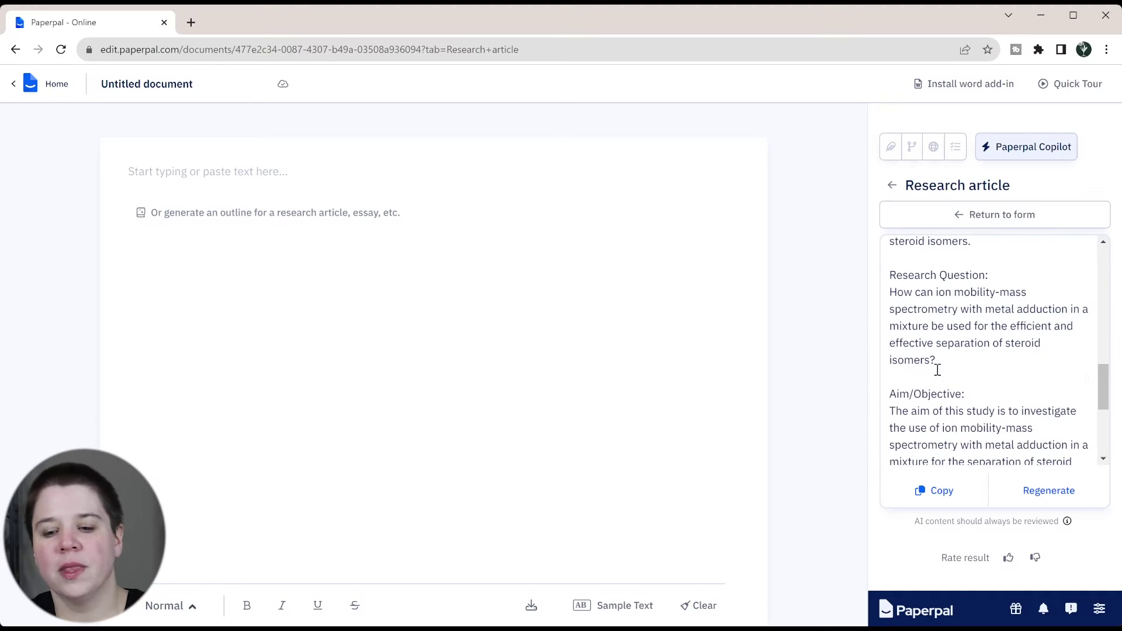
{"action": "scroll", "coordinate": [937, 375], "scroll_direction": "up", "scroll_amount": 2}
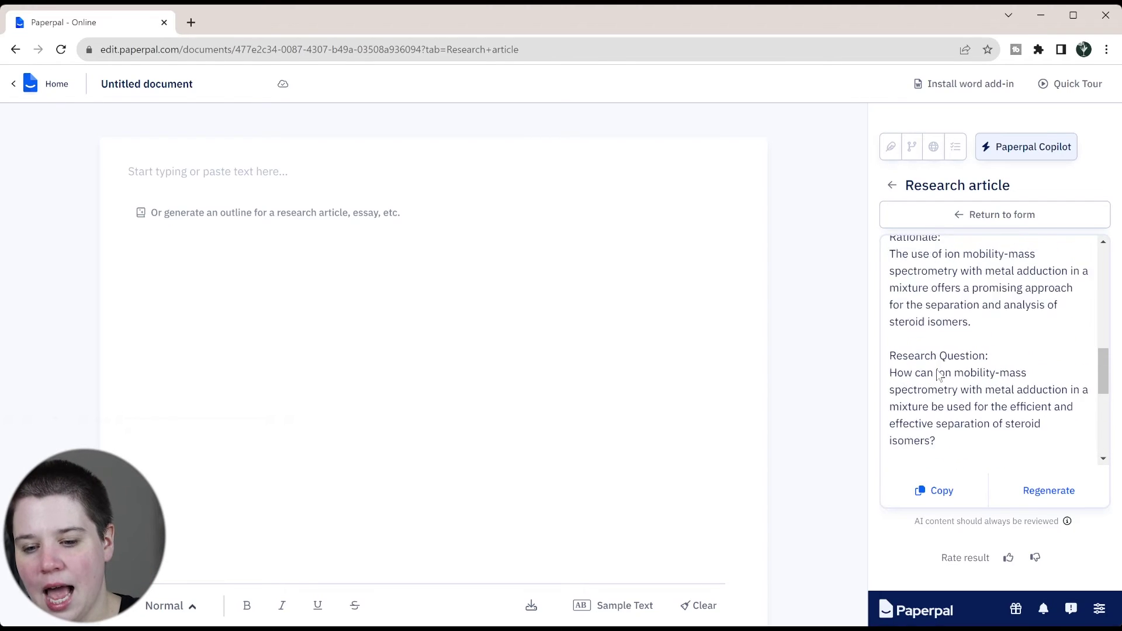
{"action": "scroll", "coordinate": [938, 375], "scroll_direction": "down", "scroll_amount": 5}
{"action": "scroll", "coordinate": [937, 375], "scroll_direction": "down", "scroll_amount": 1}
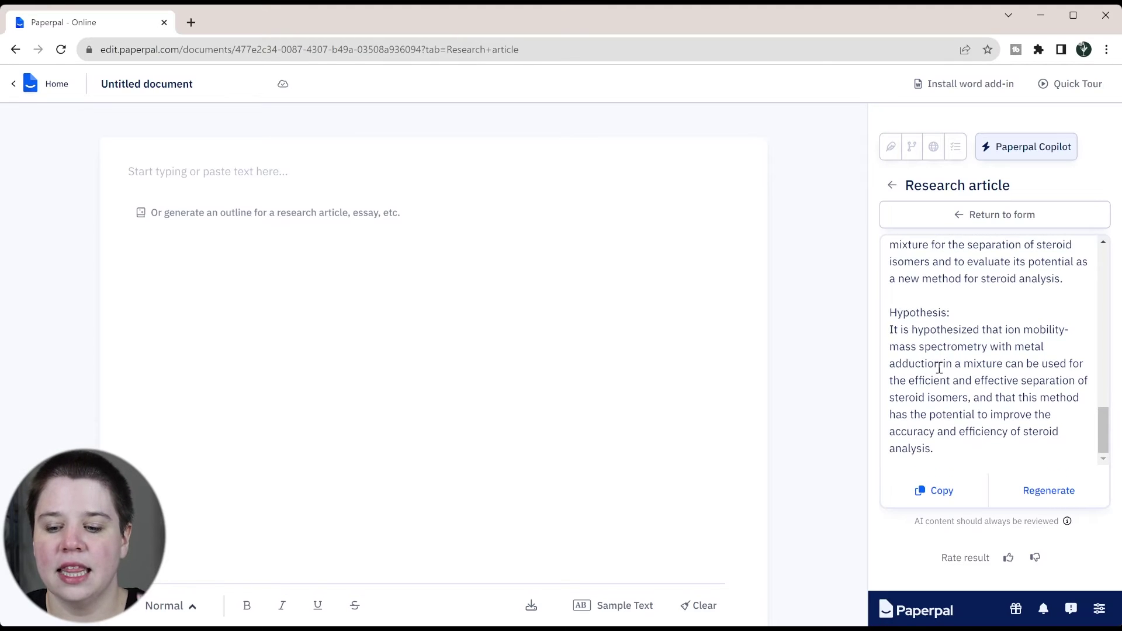
{"action": "scroll", "coordinate": [982, 380], "scroll_direction": "up", "scroll_amount": 3}
{"action": "scroll", "coordinate": [981, 379], "scroll_direction": "up", "scroll_amount": 2}
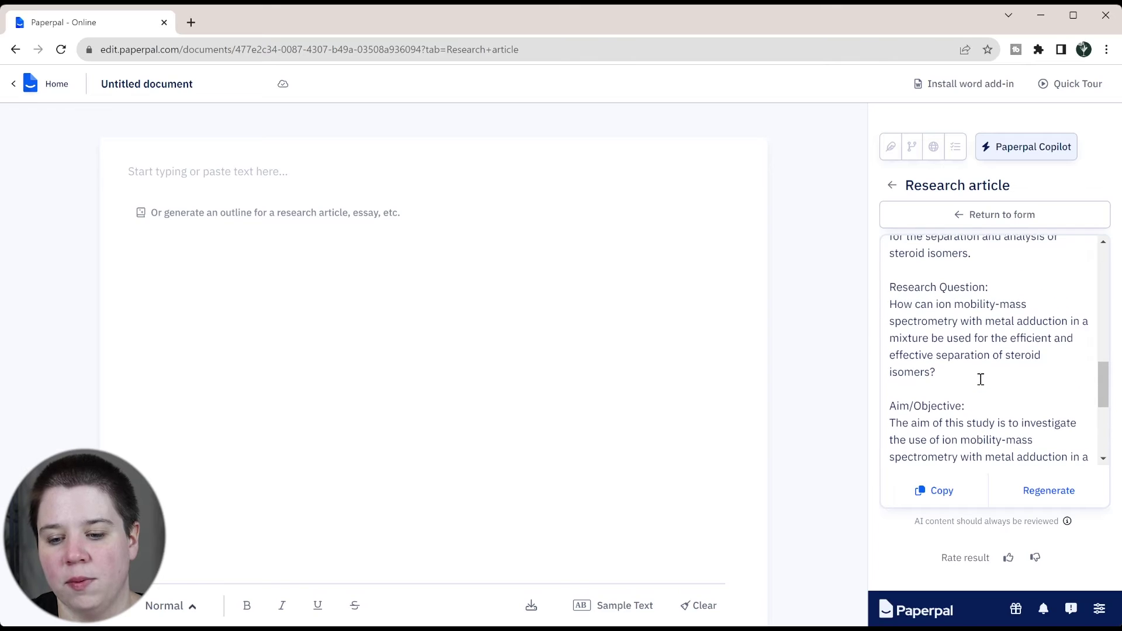
{"action": "scroll", "coordinate": [981, 380], "scroll_direction": "down", "scroll_amount": 4}
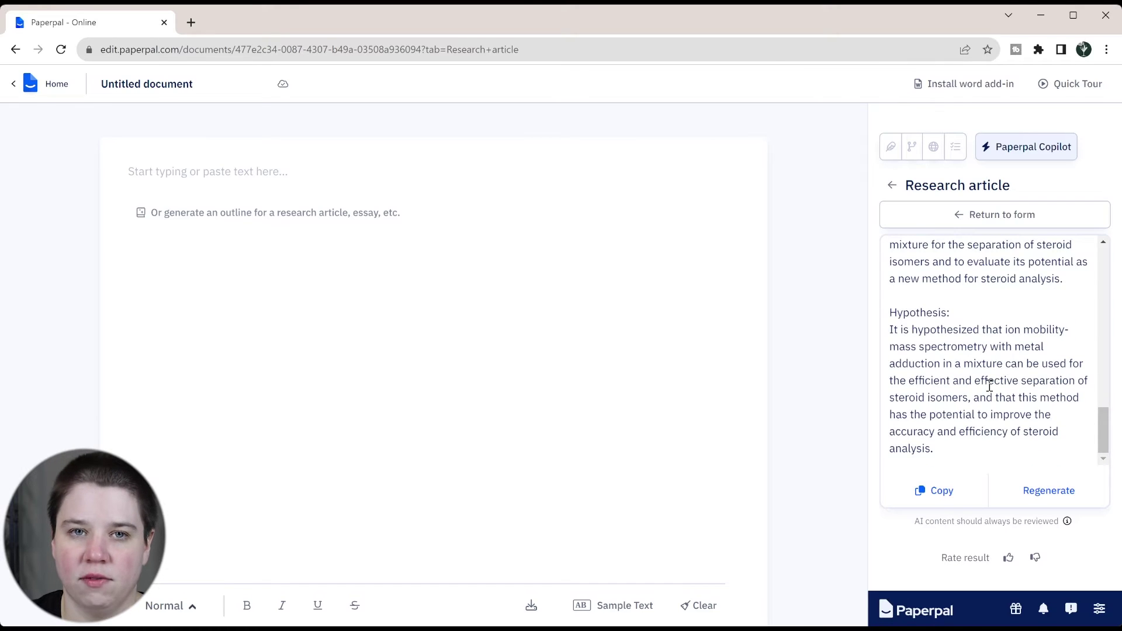
{"action": "scroll", "coordinate": [989, 386], "scroll_direction": "up", "scroll_amount": 3}
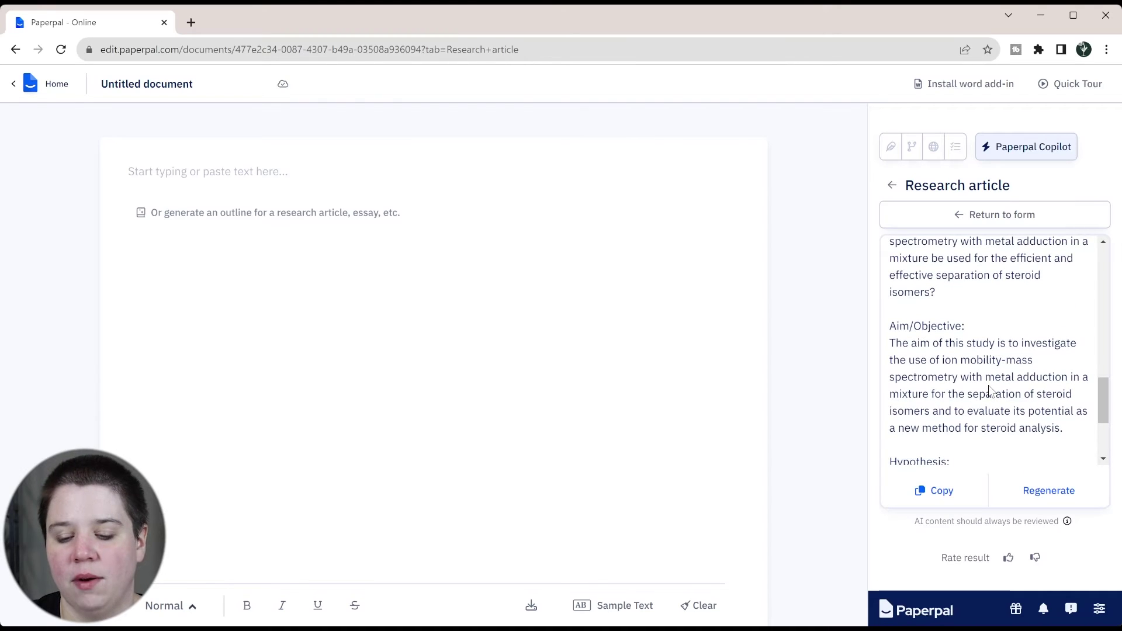
{"action": "scroll", "coordinate": [990, 388], "scroll_direction": "down", "scroll_amount": 1}
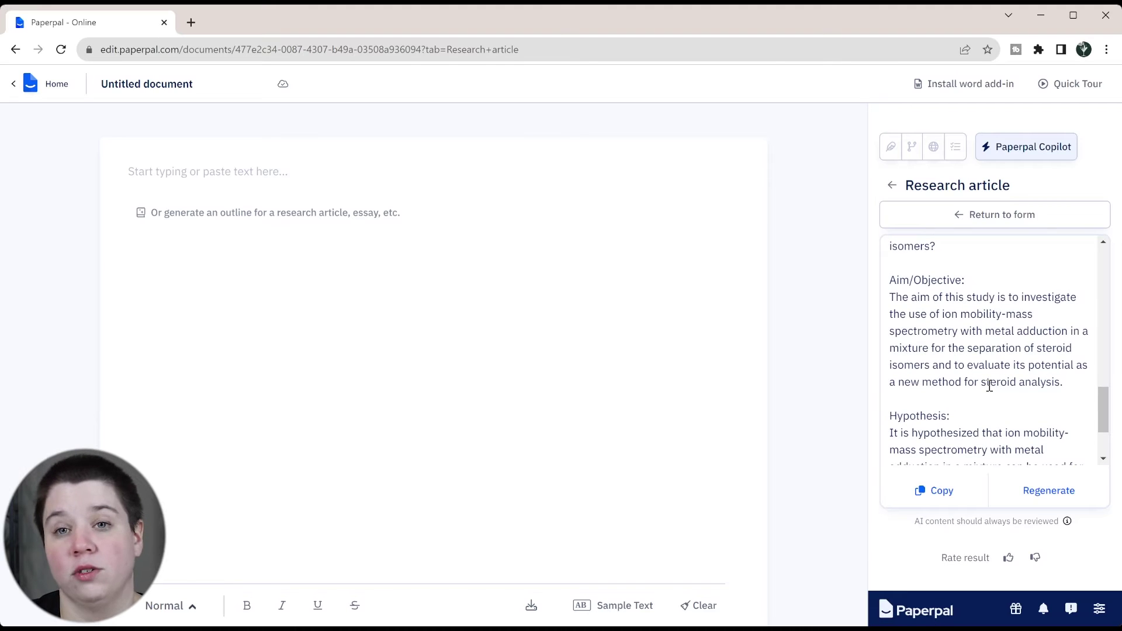
{"action": "scroll", "coordinate": [990, 387], "scroll_direction": "down", "scroll_amount": 2}
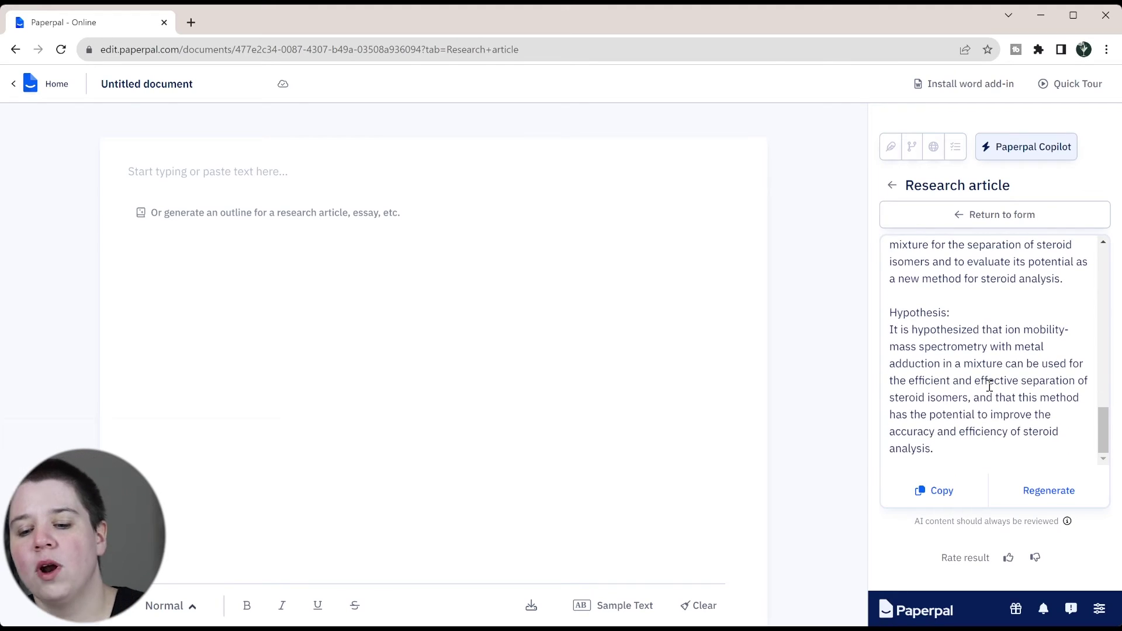
{"action": "scroll", "coordinate": [990, 387], "scroll_direction": "up", "scroll_amount": 2}
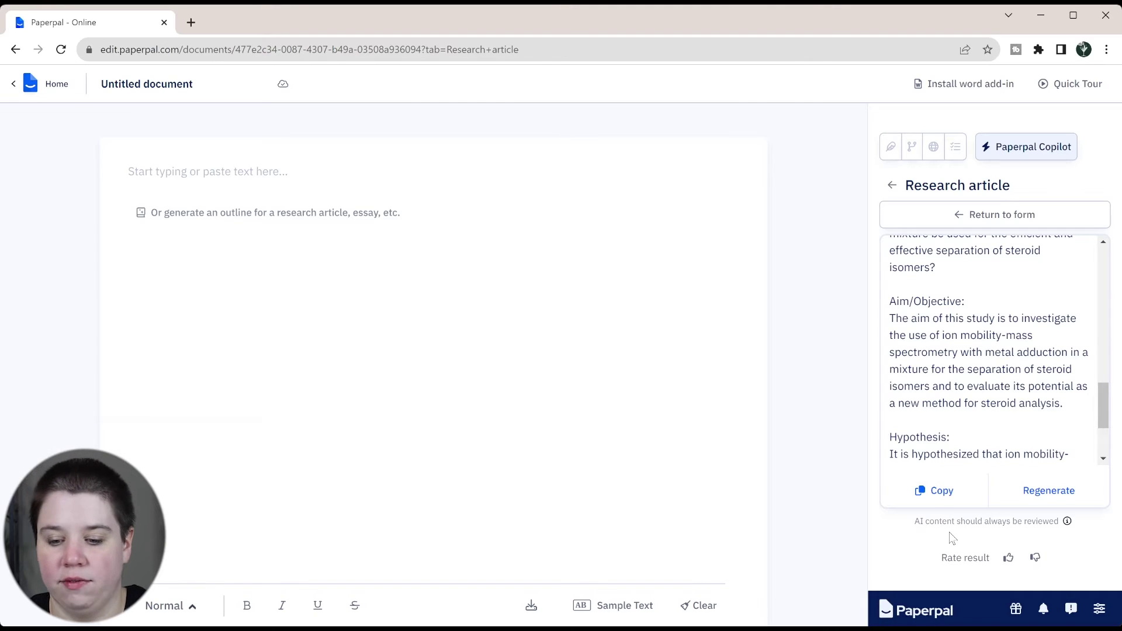
{"action": "left_click", "coordinate": [935, 493]}
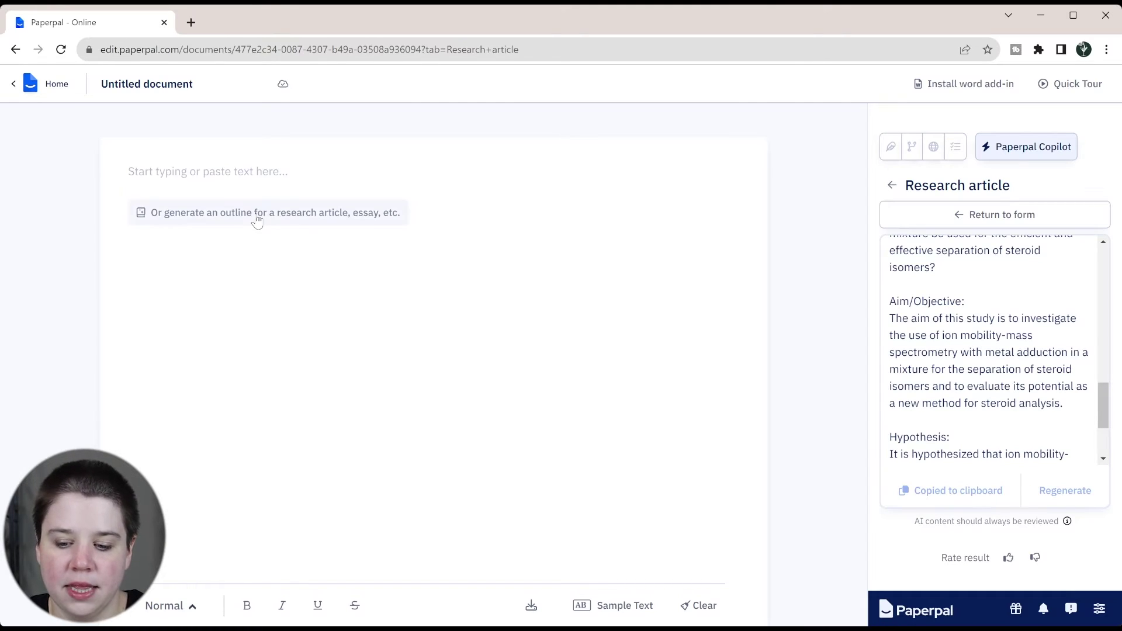
Paste the copied outline into the empty document
{"action": "left_click", "coordinate": [186, 171]}
{"action": "key", "text": "ctrl+v"}
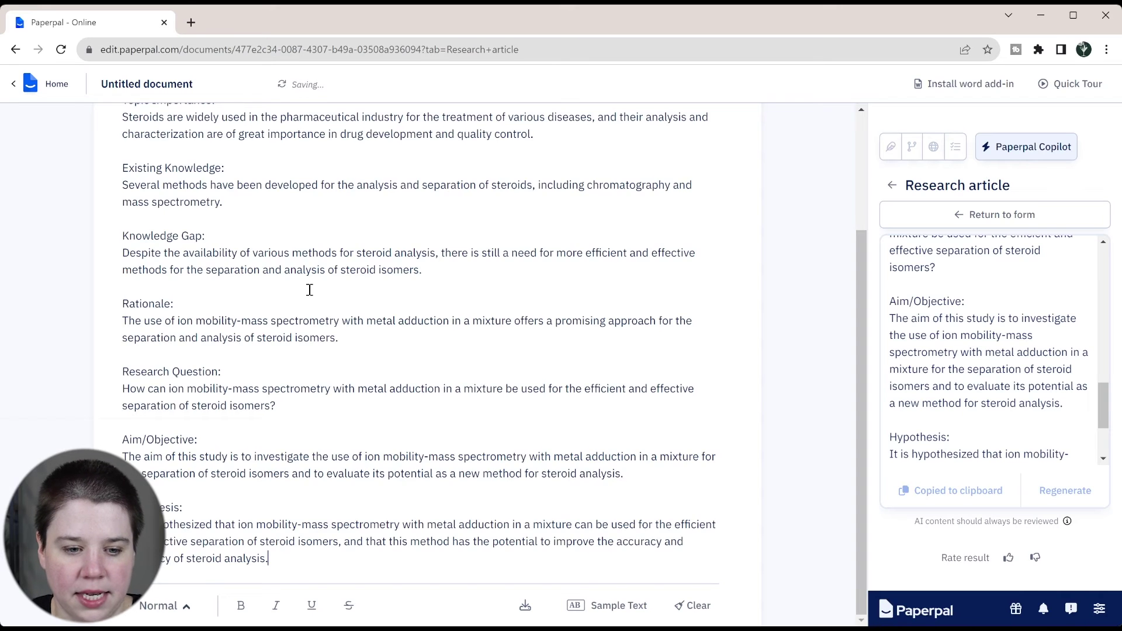
{"action": "scroll", "coordinate": [310, 289], "scroll_direction": "up", "scroll_amount": 3}
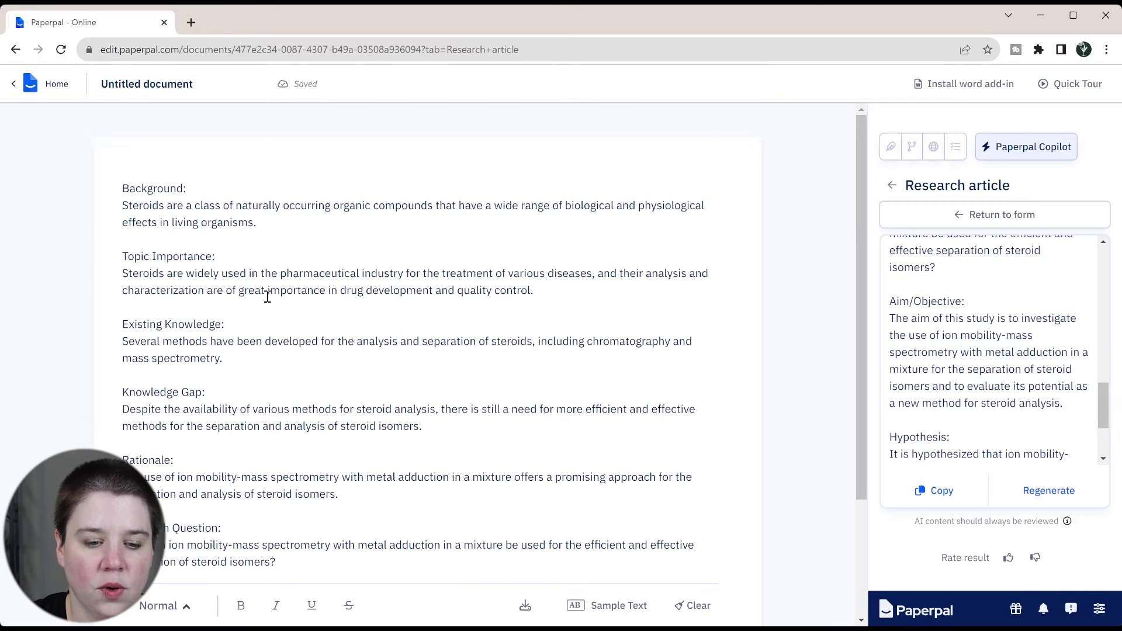
{"action": "scroll", "coordinate": [268, 297], "scroll_direction": "down", "scroll_amount": 3}
{"action": "scroll", "coordinate": [268, 297], "scroll_direction": "up", "scroll_amount": 3}
{"action": "scroll", "coordinate": [267, 296], "scroll_direction": "down", "scroll_amount": 3}
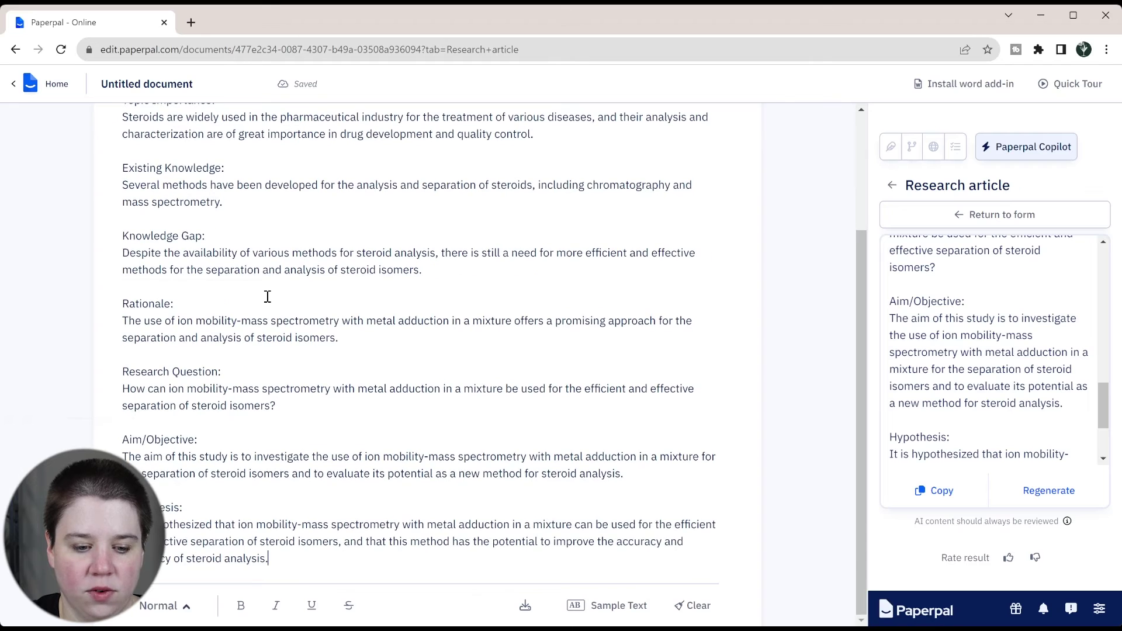
Delete everything from Rationale onward and add the line 'Summary of my study'
{"action": "left_click_drag", "start_coordinate": [280, 558], "coordinate": [115, 298]}
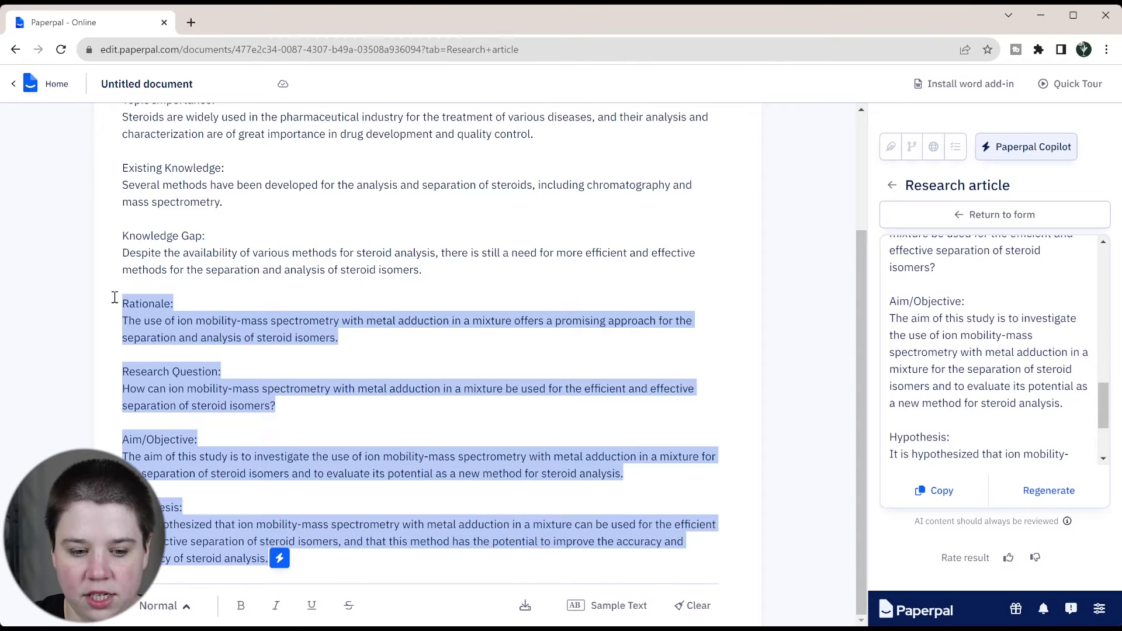
{"action": "key", "text": "BackSpace"}
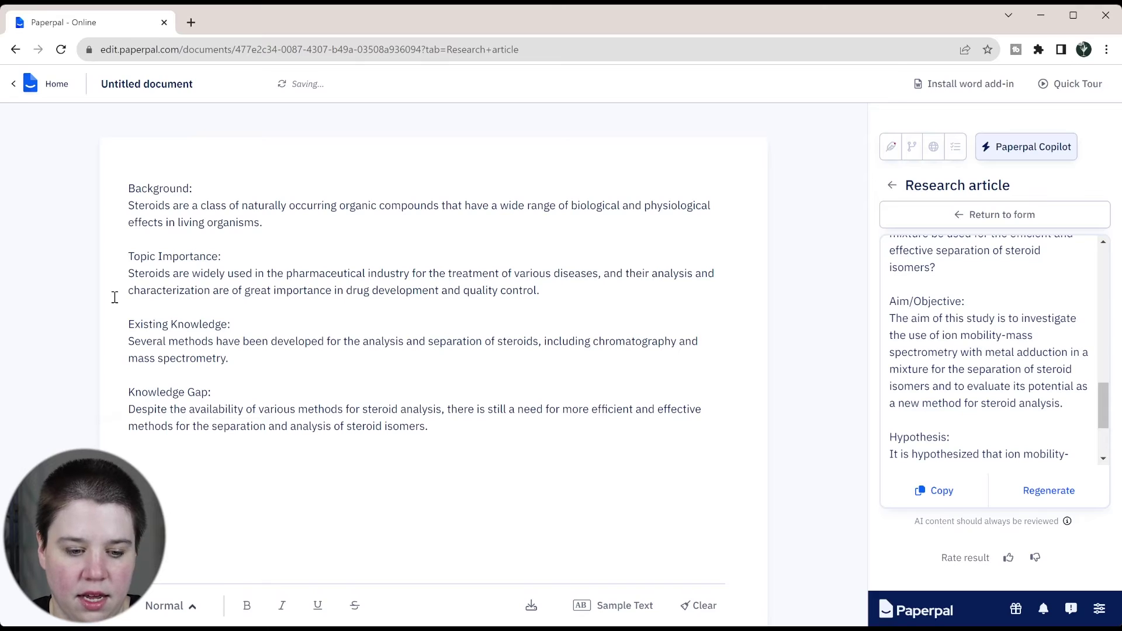
{"action": "type", "text": "Summary of my stud"}
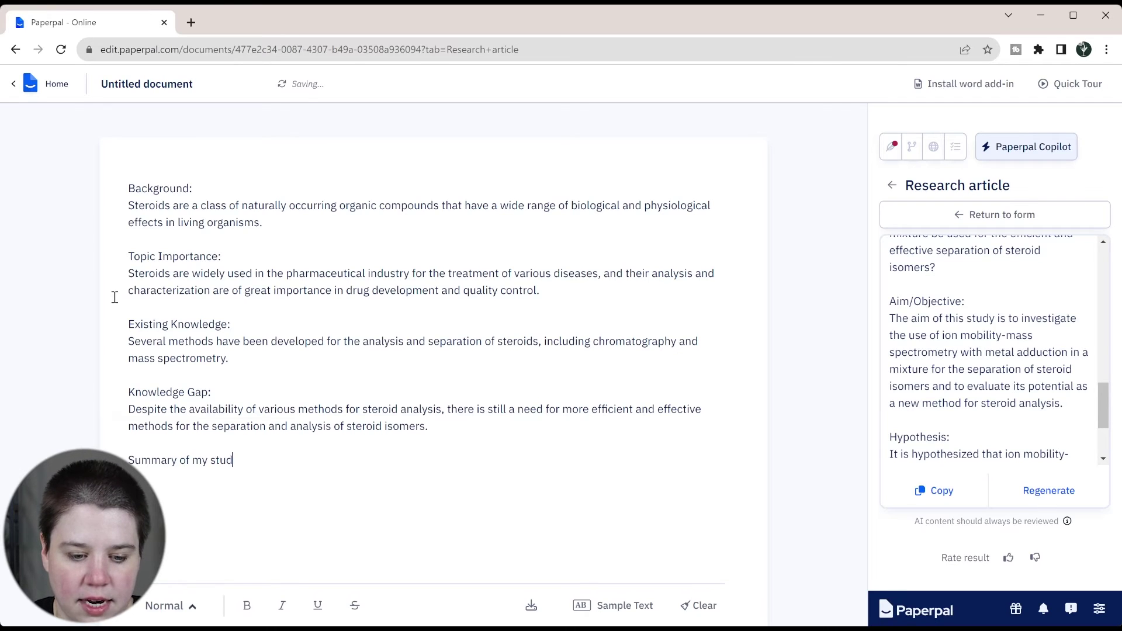
{"action": "type", "text": "y"}
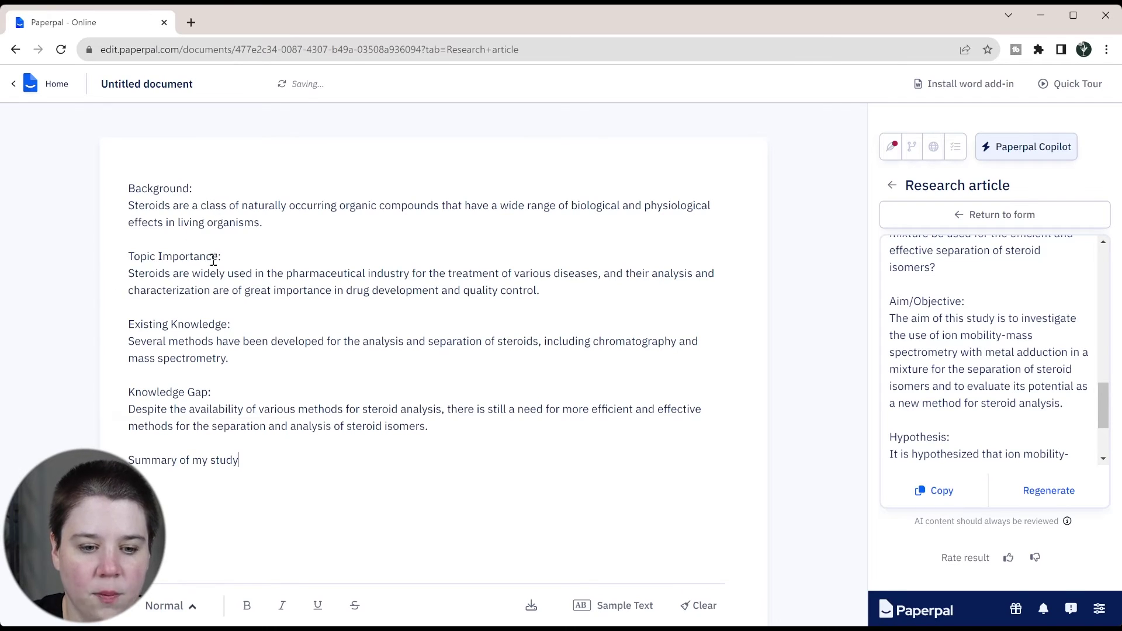
{"action": "left_click_drag", "start_coordinate": [583, 291], "coordinate": [88, 246]}
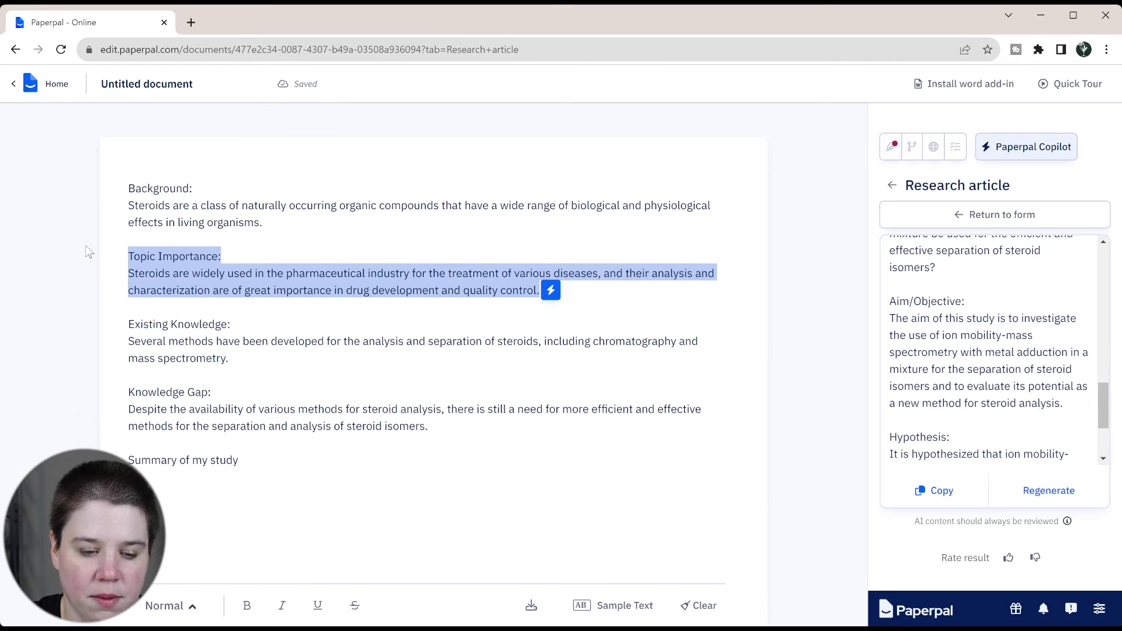
Move Topic Importance above Background and delete the 'Background:' heading so the paragraphs join
{"action": "key", "text": "BackSpace"}
{"action": "key", "text": "ctrl+z"}
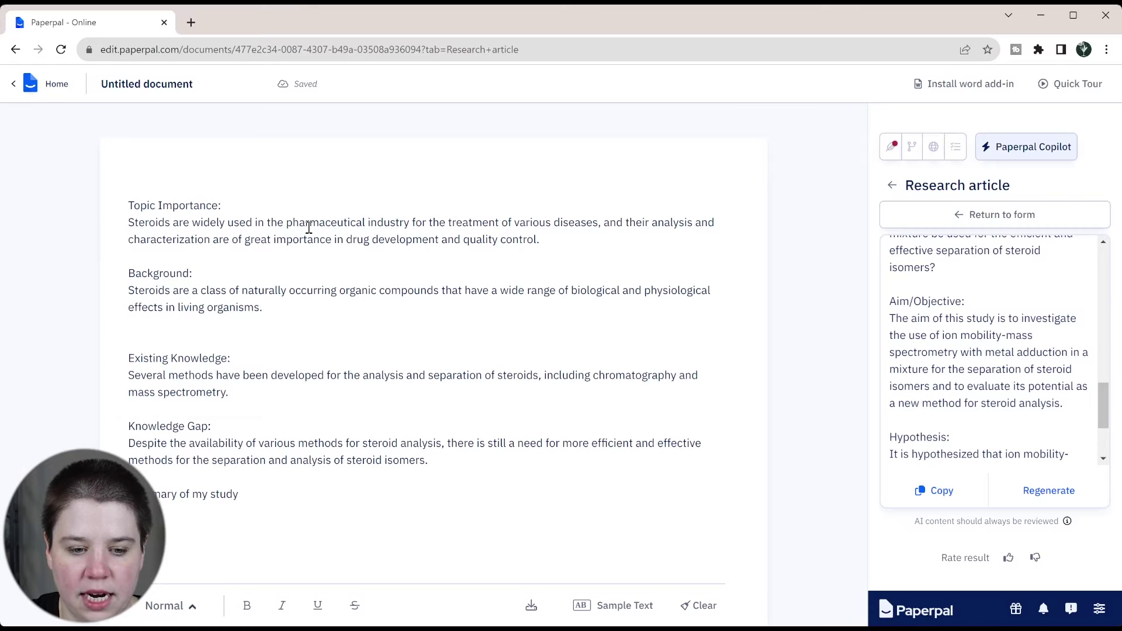
{"action": "left_click_drag", "start_coordinate": [128, 222], "coordinate": [326, 222]}
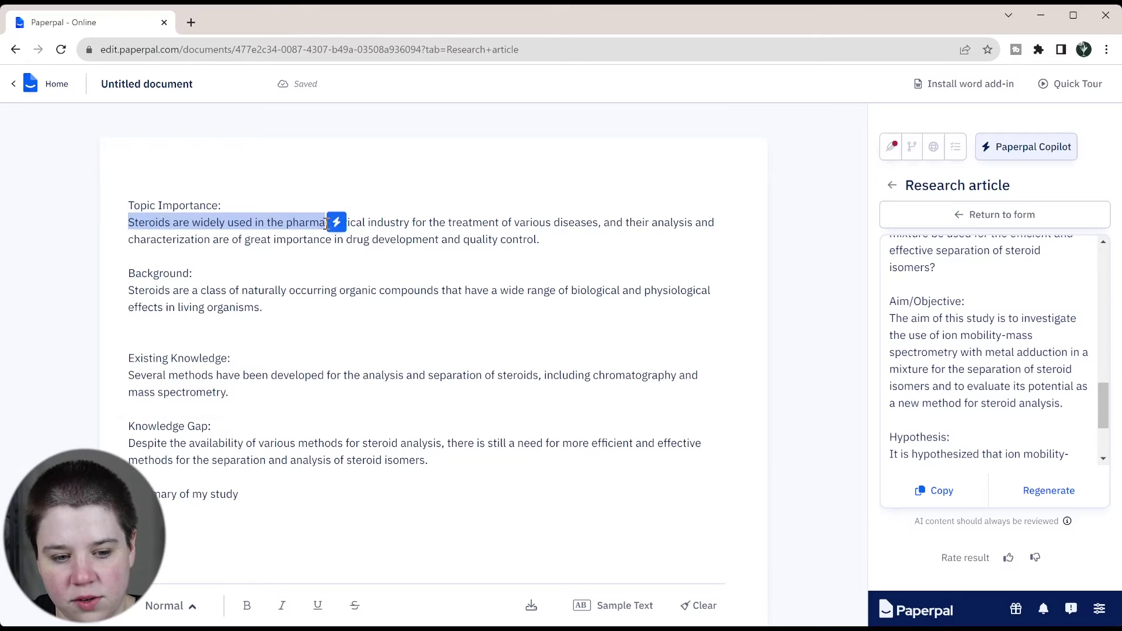
{"action": "left_click", "coordinate": [271, 305]}
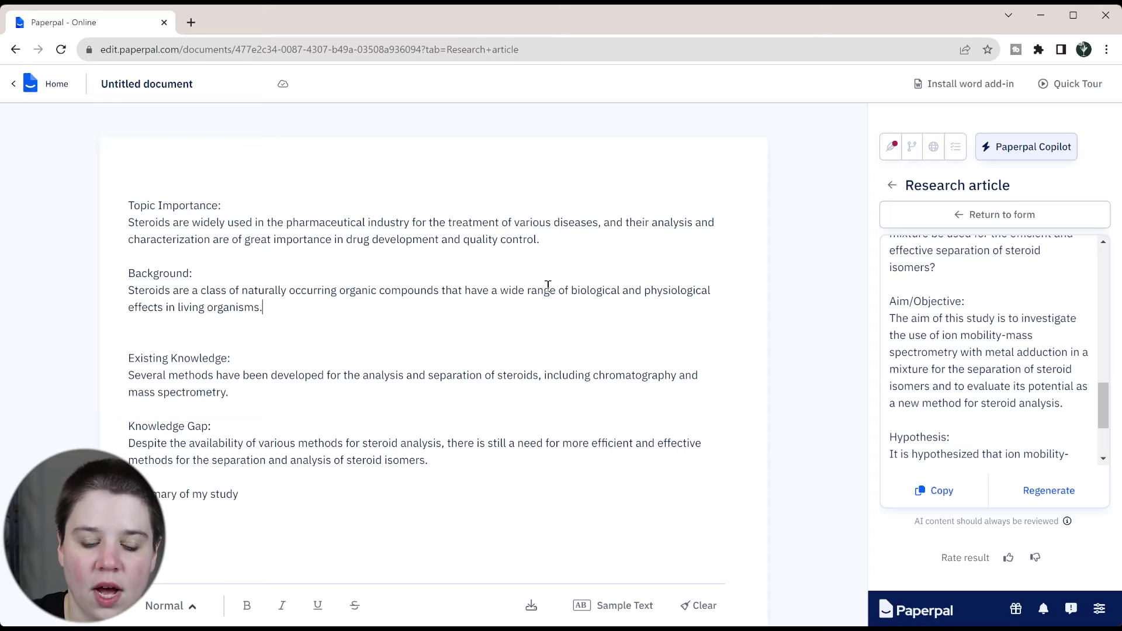
{"action": "left_click_drag", "start_coordinate": [207, 272], "coordinate": [108, 282]}
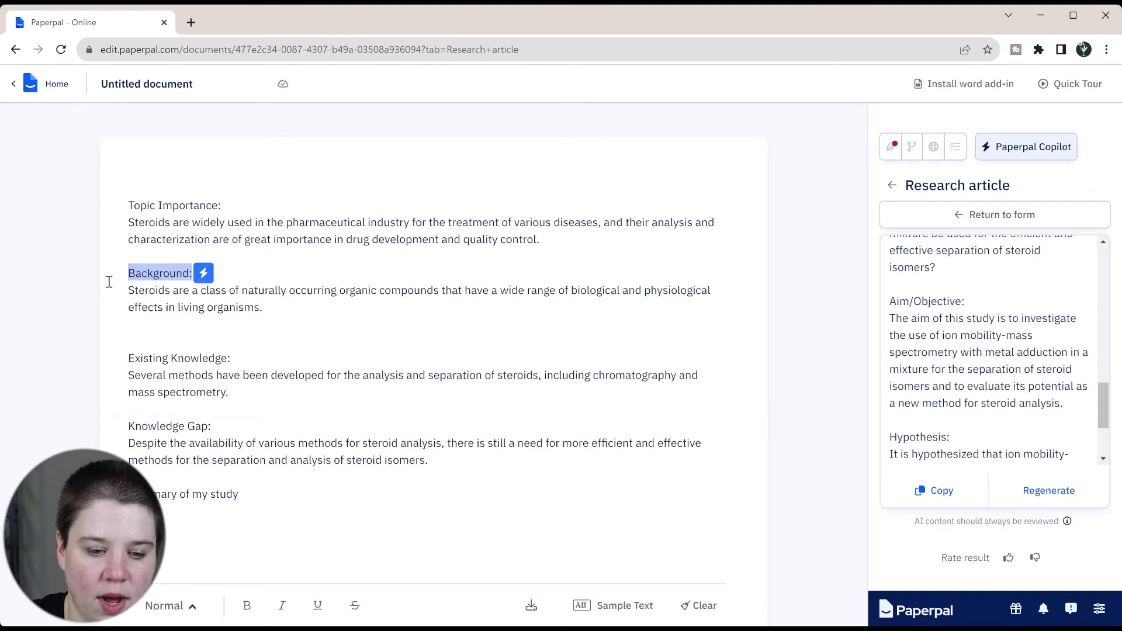
{"action": "key", "text": "BackSpace"}
{"action": "key", "text": "BackSpace"}
{"action": "key", "text": "BackSpace"}
{"action": "key", "text": "BackSpace"}
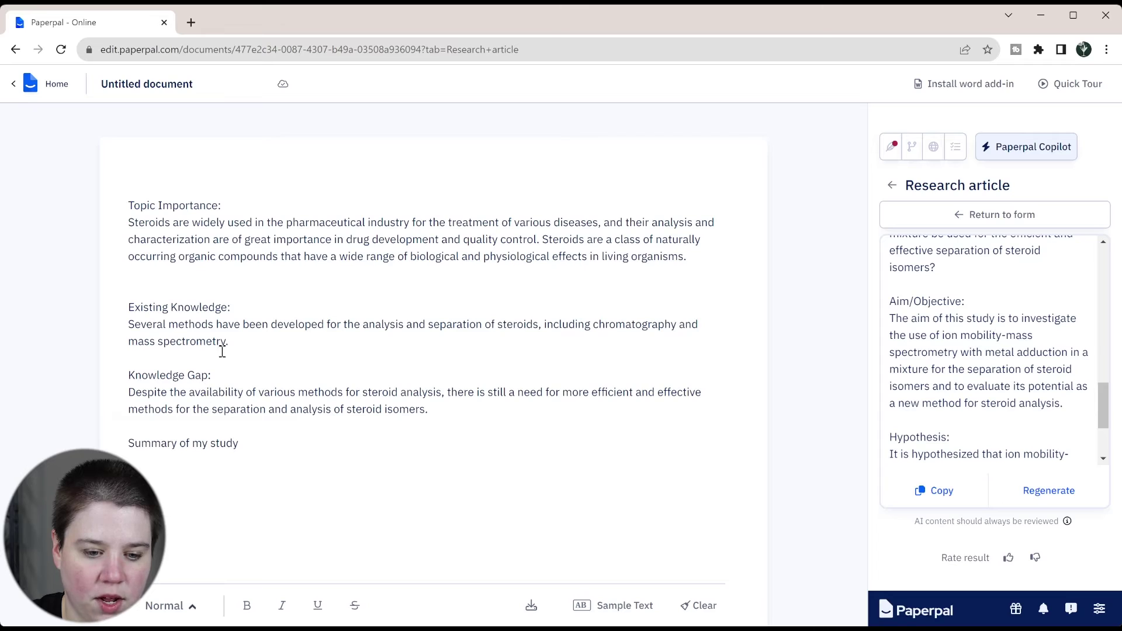
{"action": "key", "text": "Return"}
{"action": "key", "text": "Return"}
Add a 'Previous Literature:' heading with 'How has Ion mobility been used to separate steroid isomers?'
{"action": "type", "text": "P"}
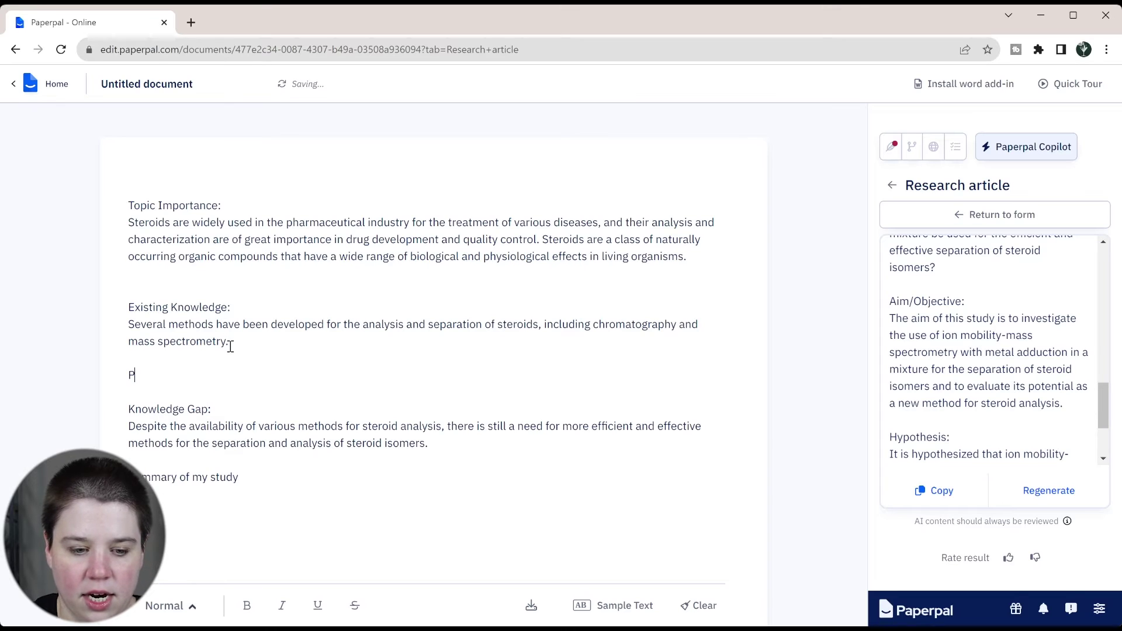
{"action": "type", "text": "revious Literat"}
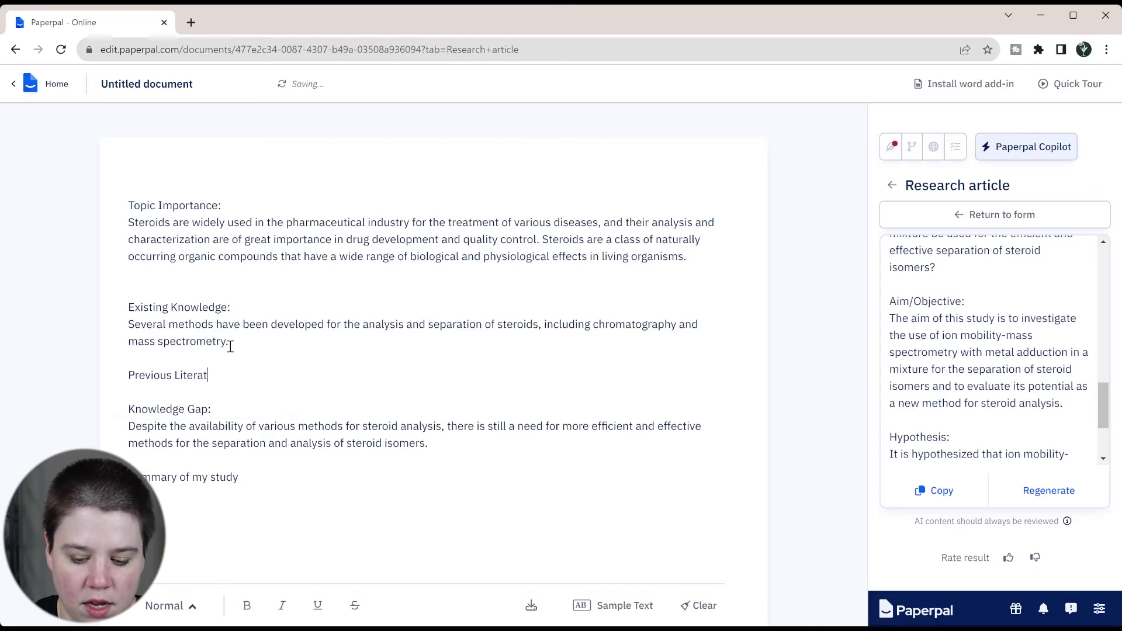
{"action": "type", "text": "ure:"}
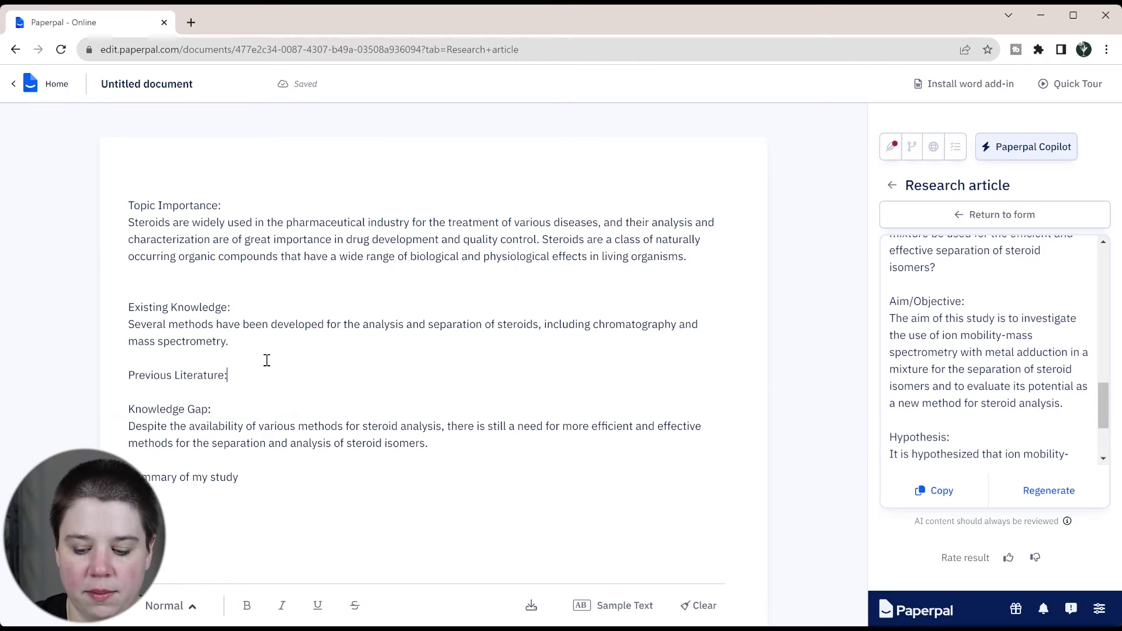
{"action": "key", "text": "Return"}
{"action": "type", "text": "How has "}
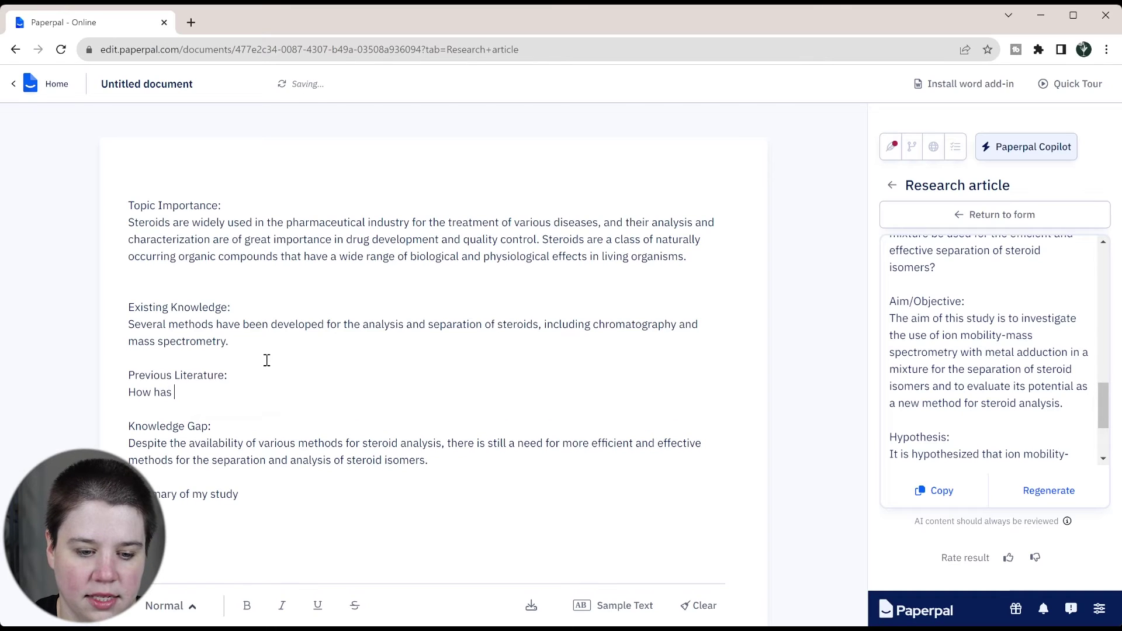
{"action": "type", "text": "Ion mobility bee"}
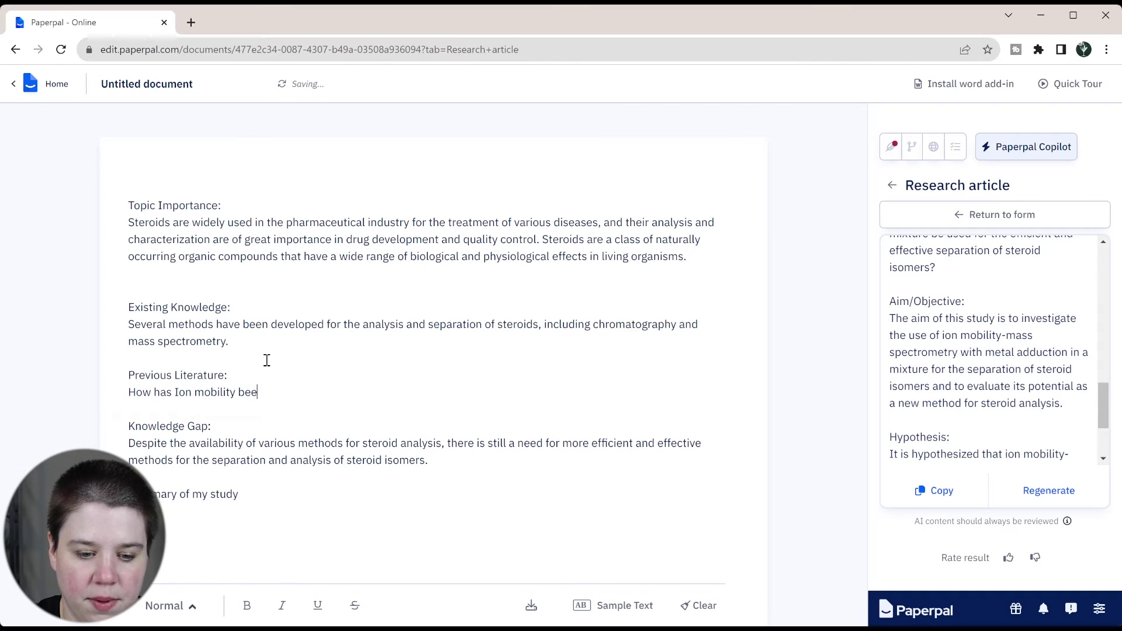
{"action": "type", "text": "n used to separ"}
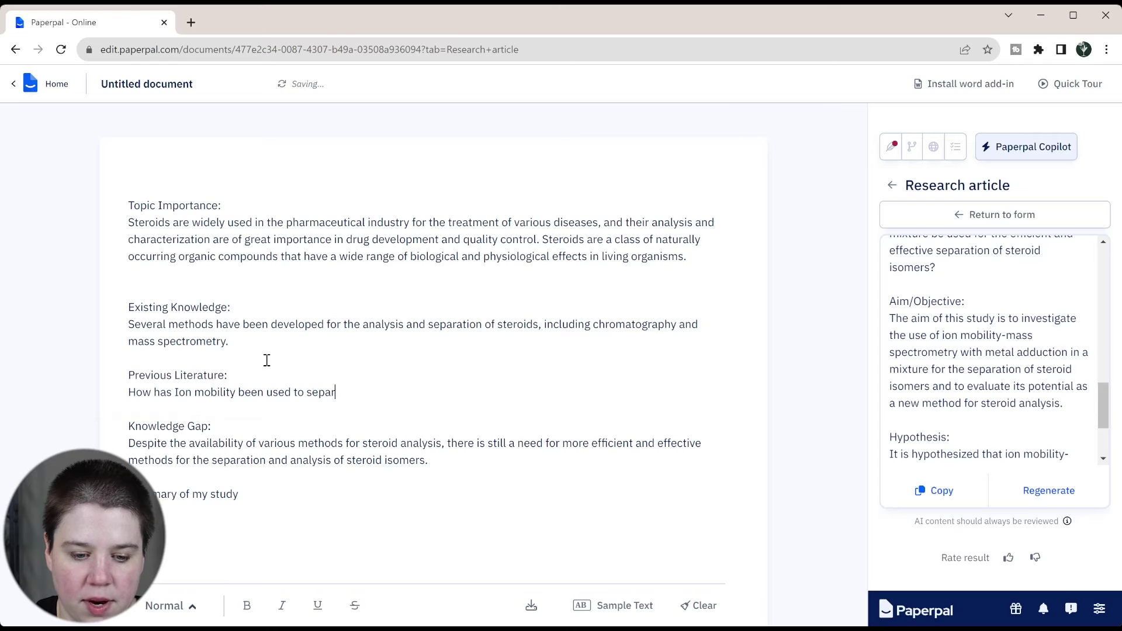
{"action": "type", "text": "ate steroid isomers?"}
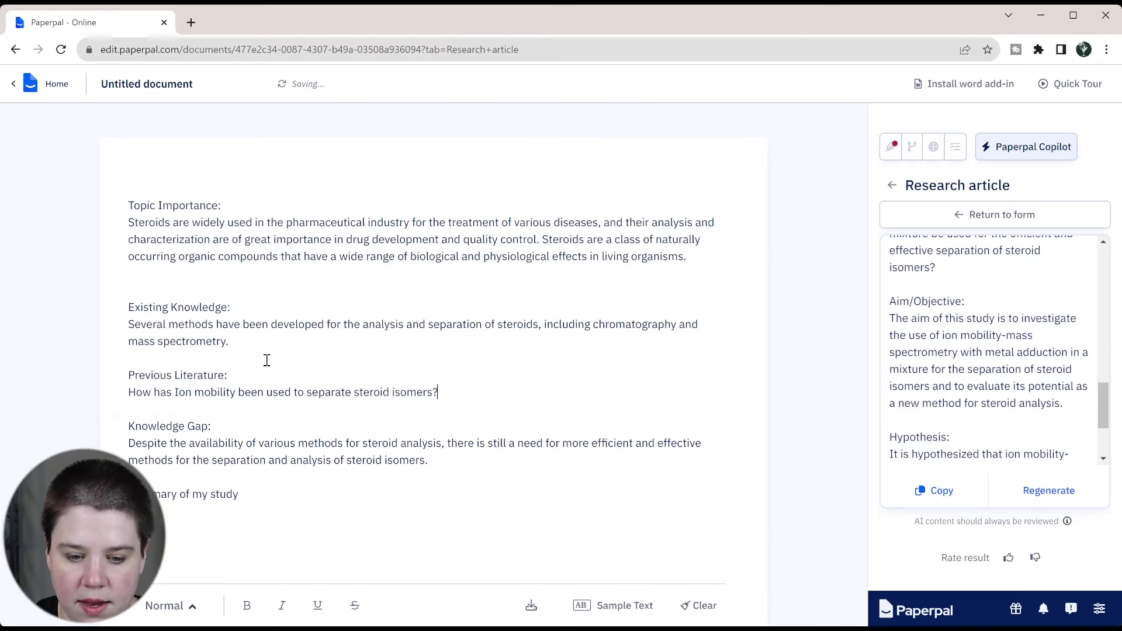
Add bullets '* Derivitization' and '* Metal Adduction' under the question
{"action": "key", "text": "Return"}
{"action": "type", "text": "*"}
{"action": "key", "text": "BackSpace"}
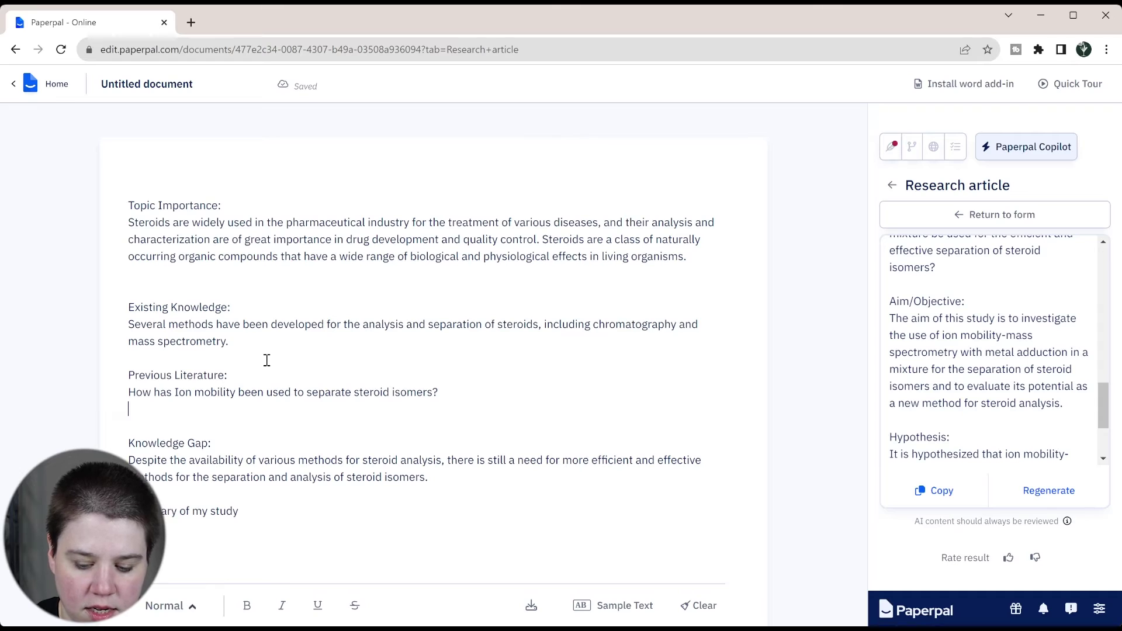
{"action": "type", "text": "*"}
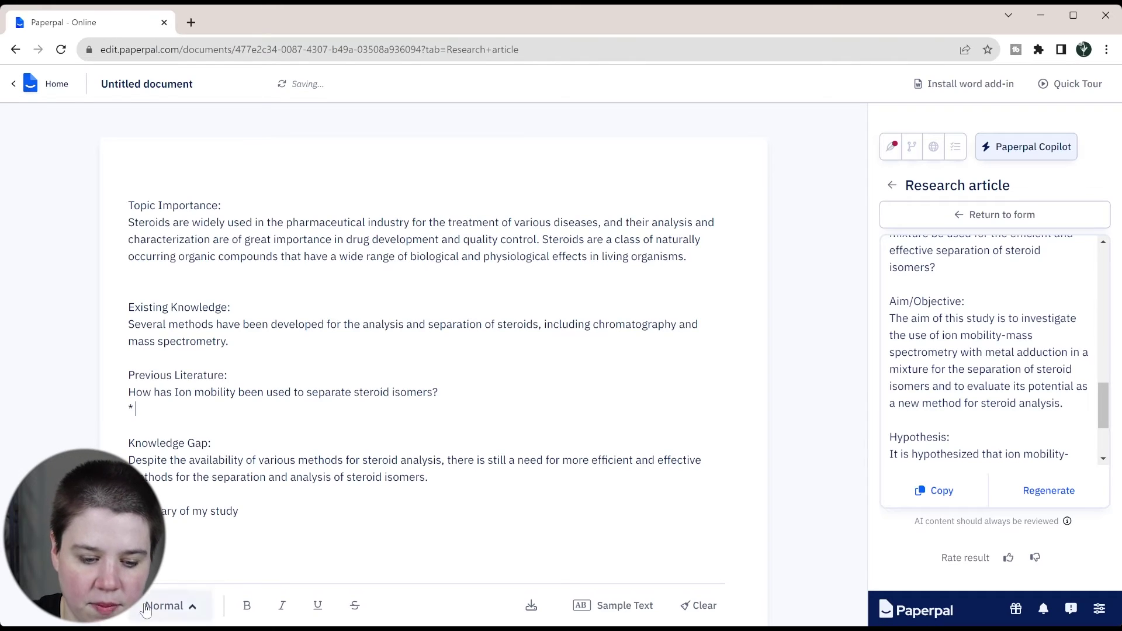
{"action": "left_click", "coordinate": [168, 605]}
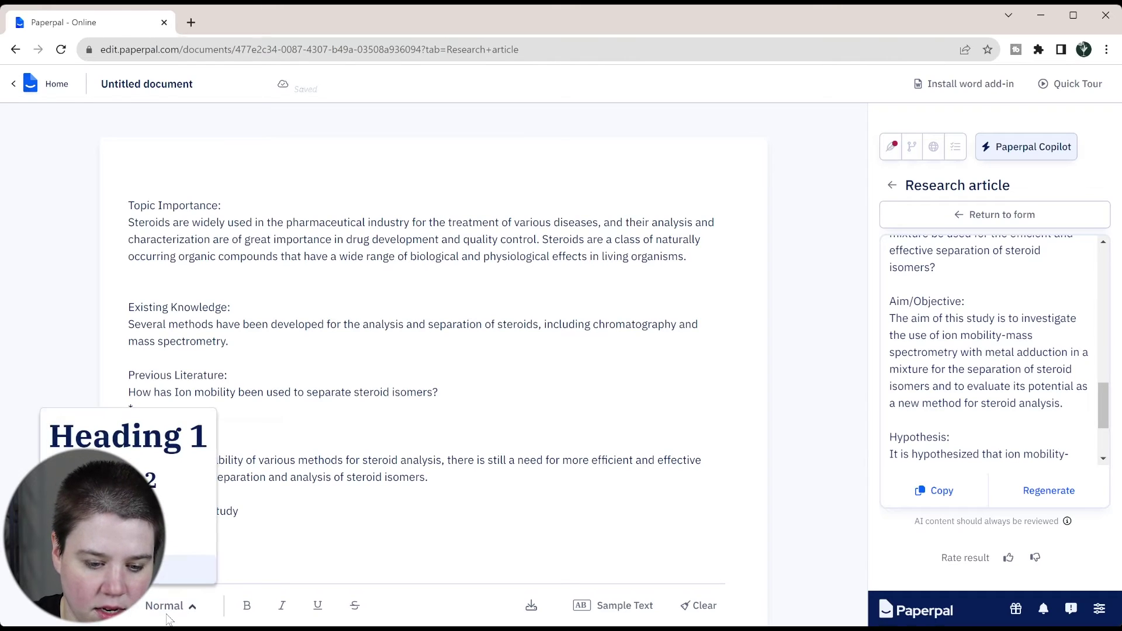
{"action": "left_click", "coordinate": [398, 407]}
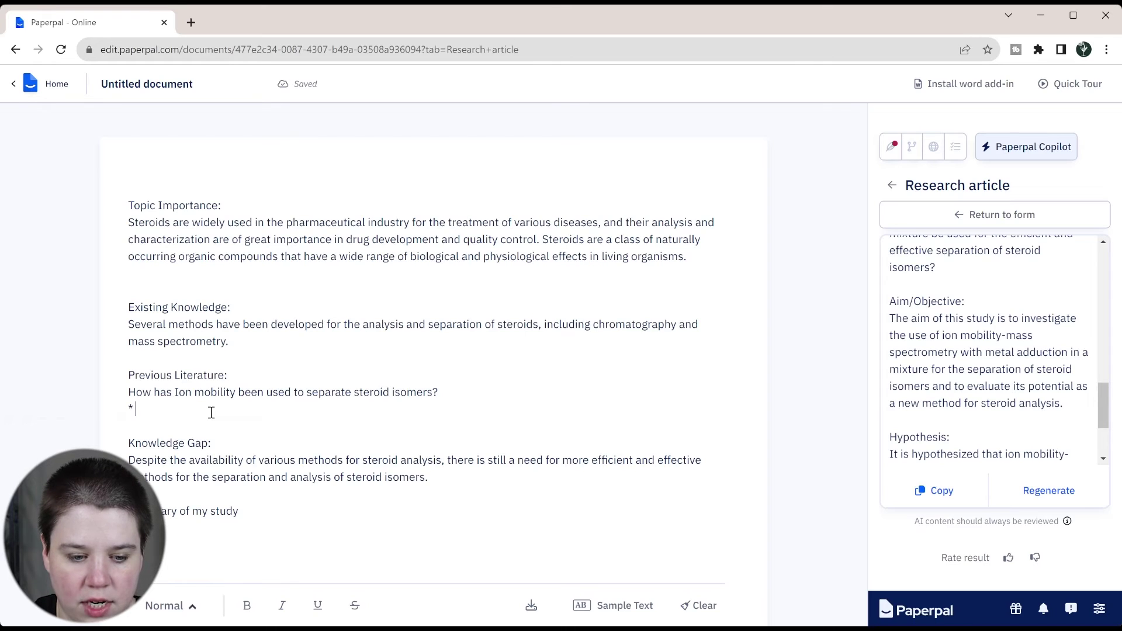
{"action": "type", "text": "Deri"}
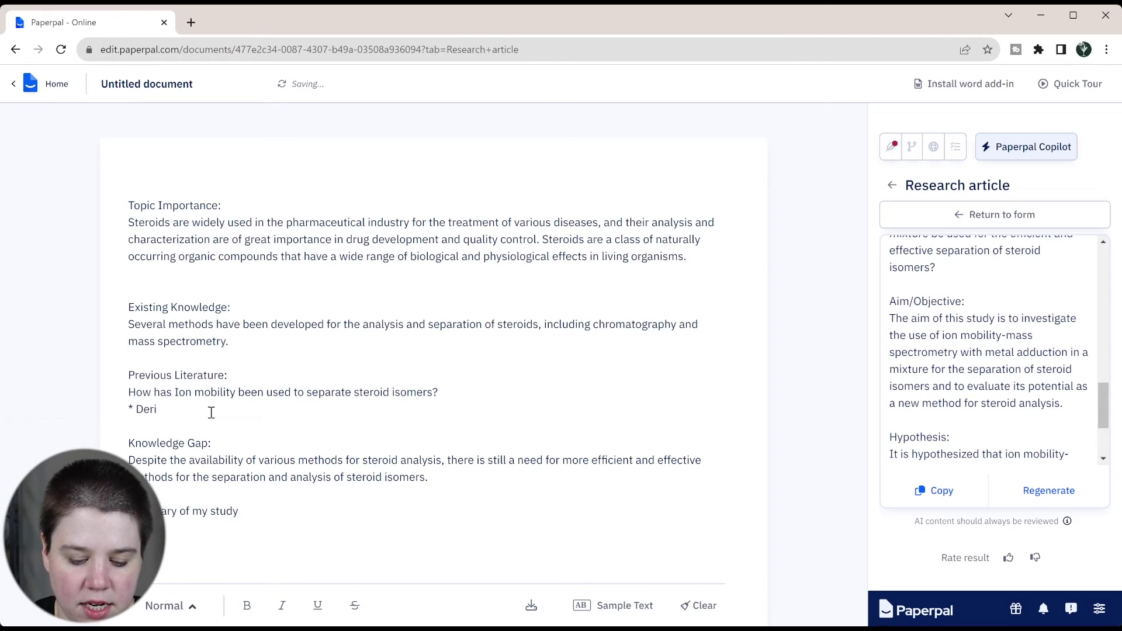
{"action": "type", "text": "vitization"}
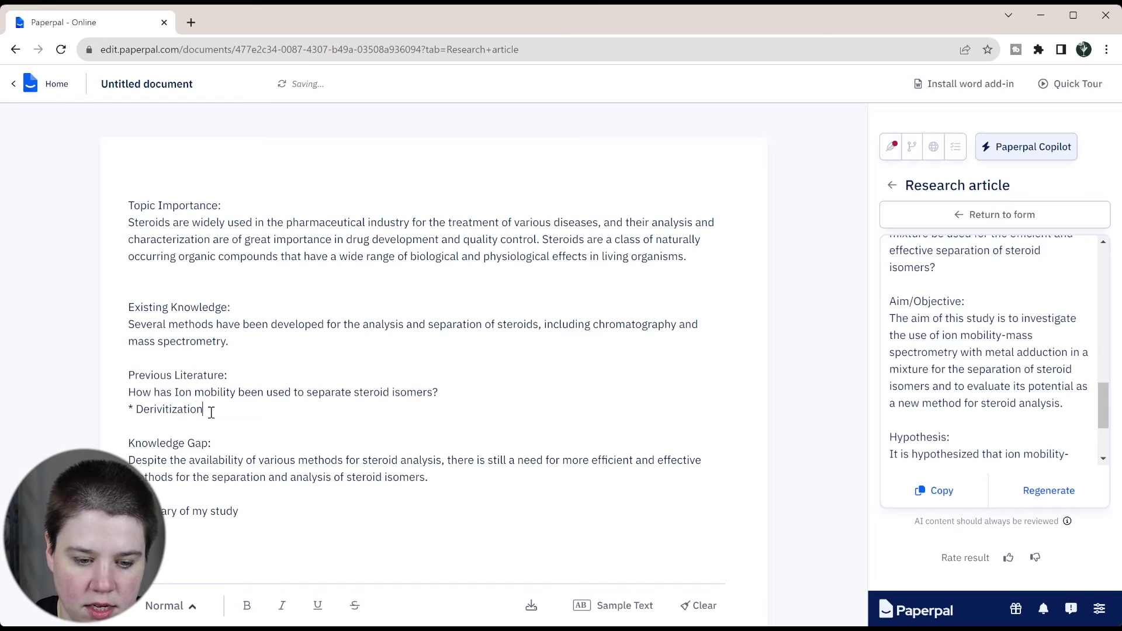
{"action": "key", "text": "Return"}
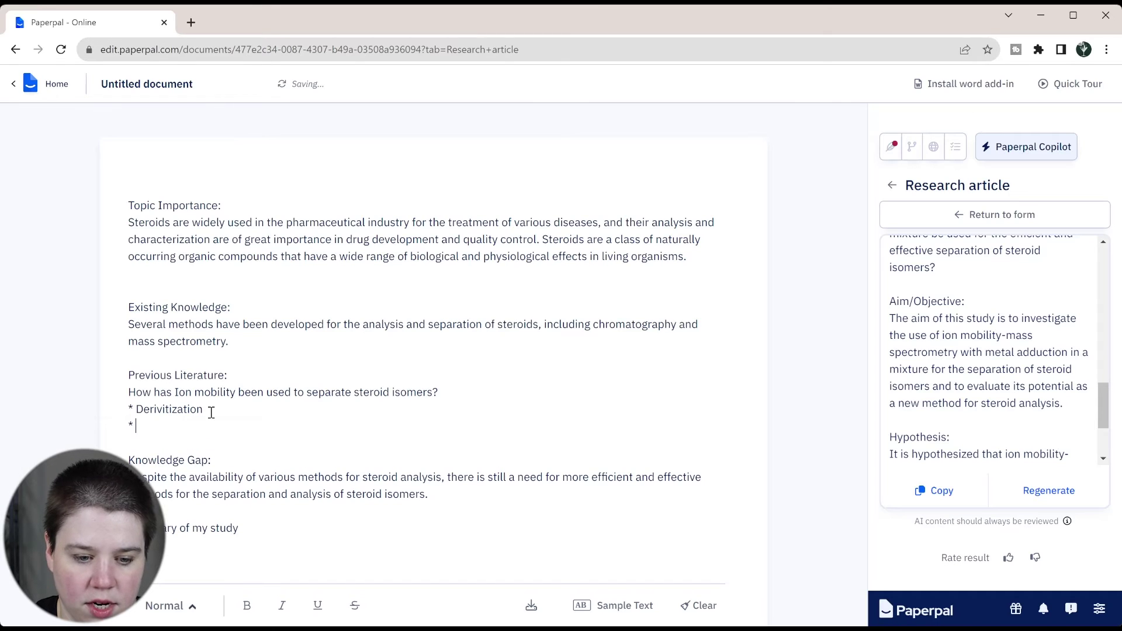
{"action": "type", "text": "* Metal Adduction"}
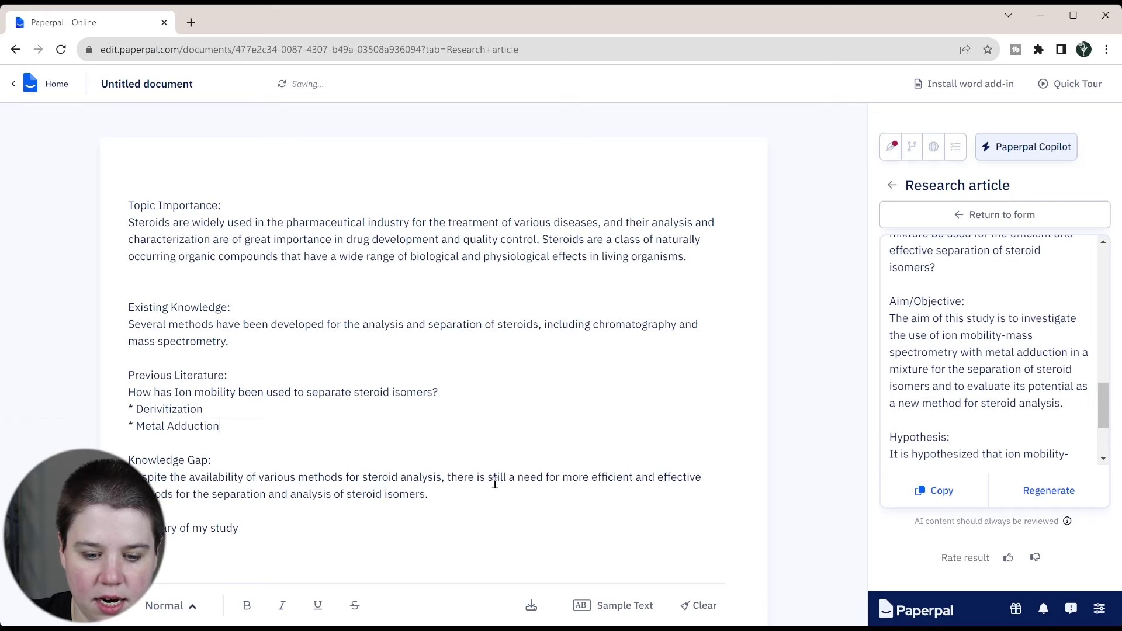
Replace the Knowledge Gap paragraph with a sentence that ion mobility with metal adduction is unresearched for isomer mixtures
{"action": "left_click_drag", "start_coordinate": [481, 492], "coordinate": [270, 478]}
{"action": "key", "text": "shift+Home"}
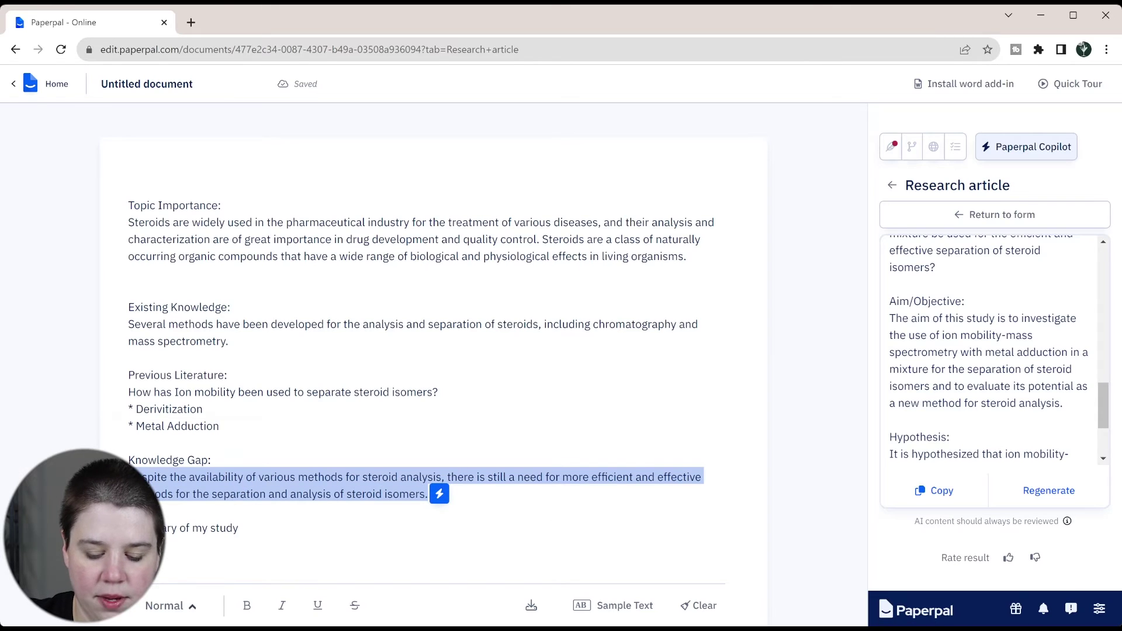
{"action": "type", "text": "While "}
{"action": "type", "text": "steroids h"}
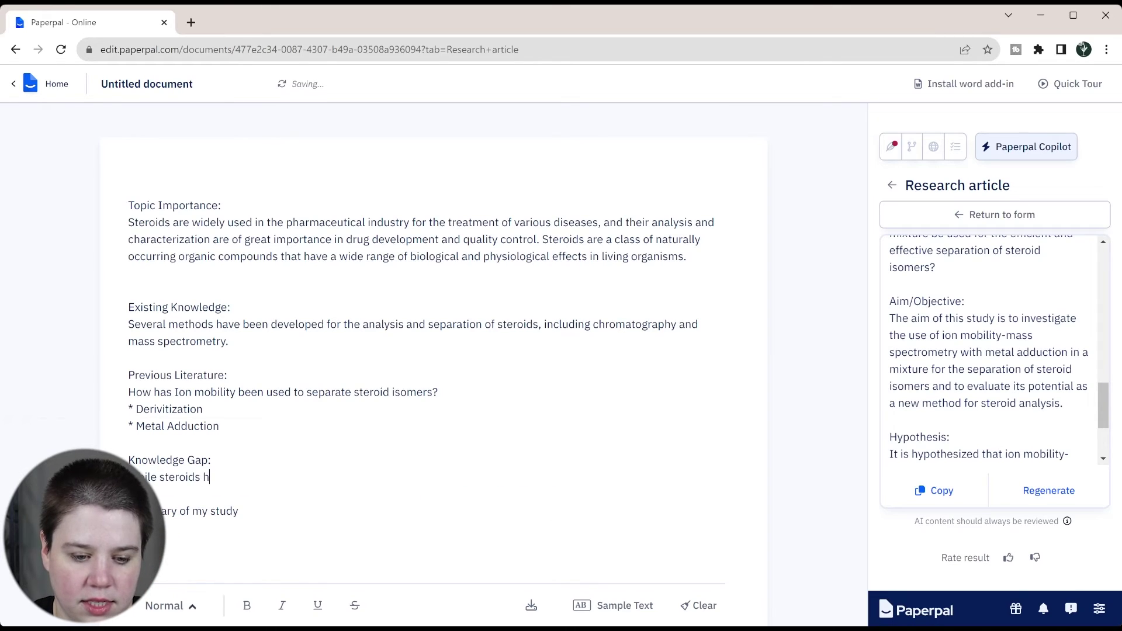
{"action": "type", "text": "ave been"}
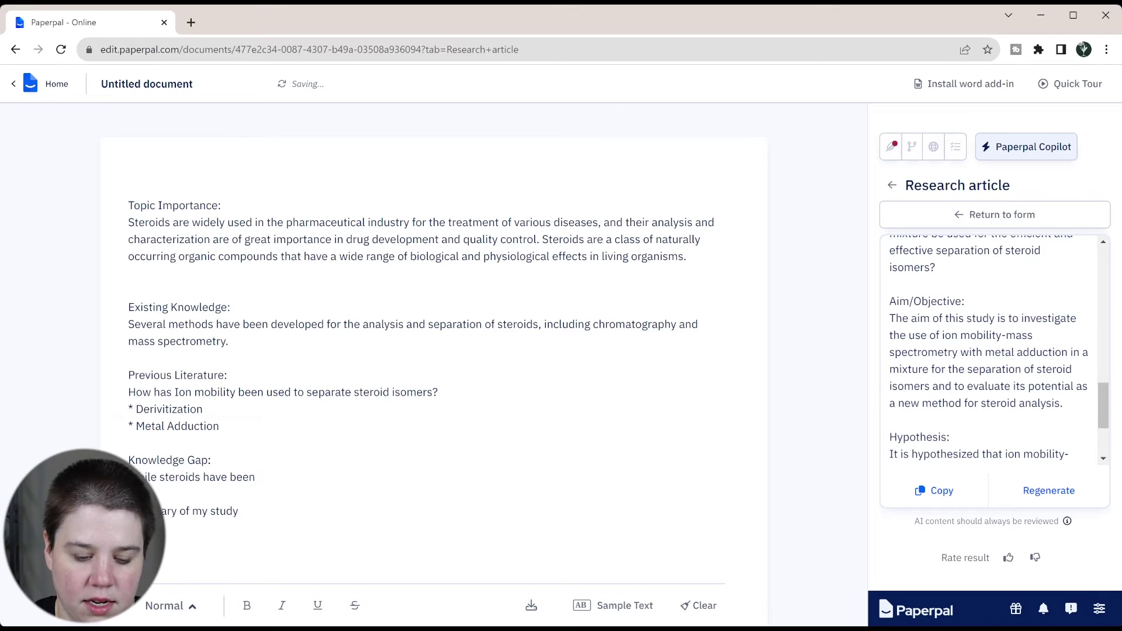
{"action": "type", "text": " separated in "}
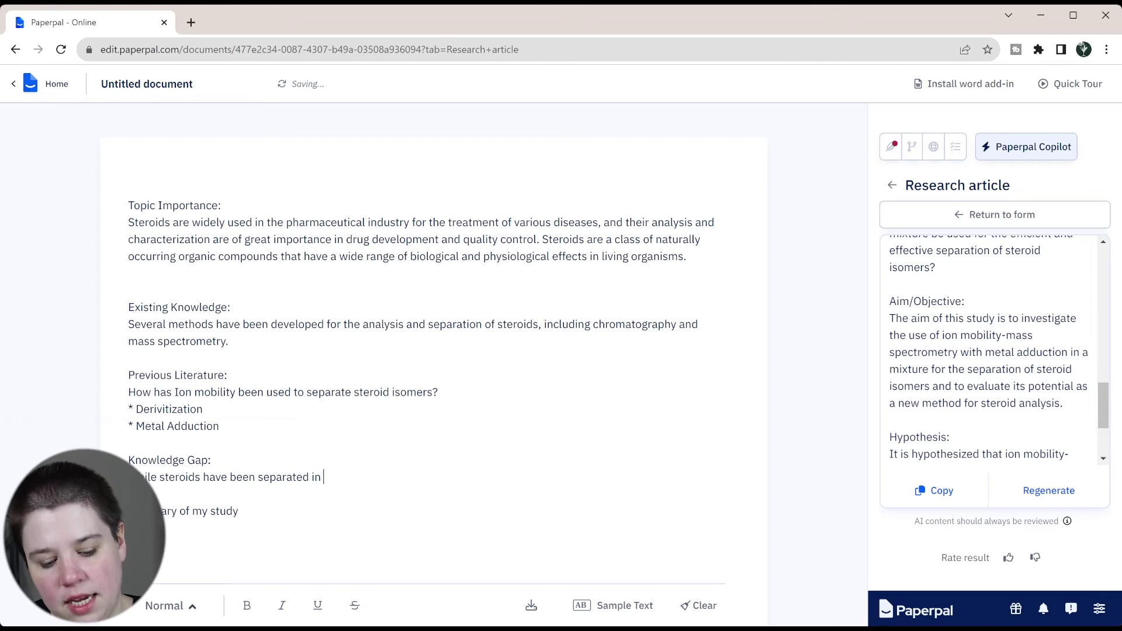
{"action": "type", "text": "individual sol"}
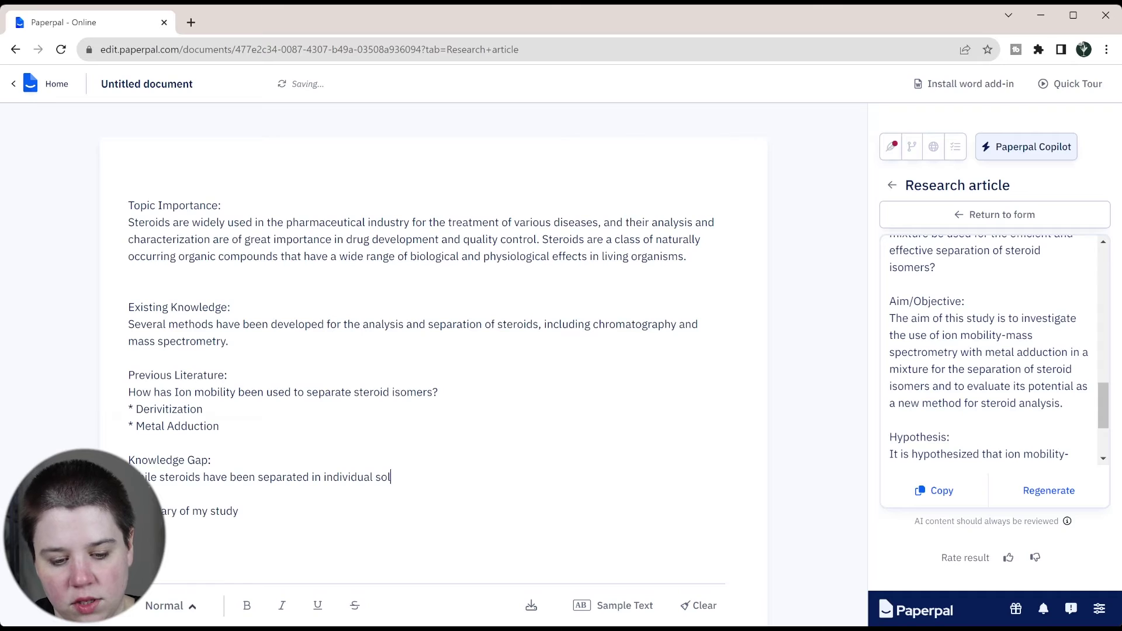
{"action": "type", "text": "utioins, there has not b"}
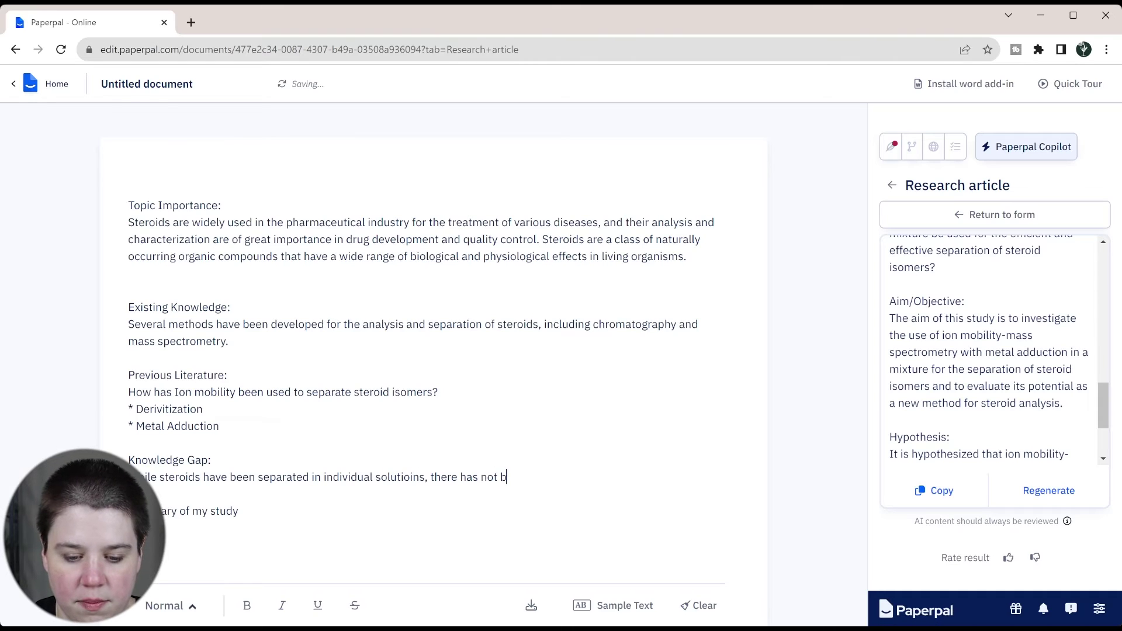
{"action": "type", "text": "een research int"}
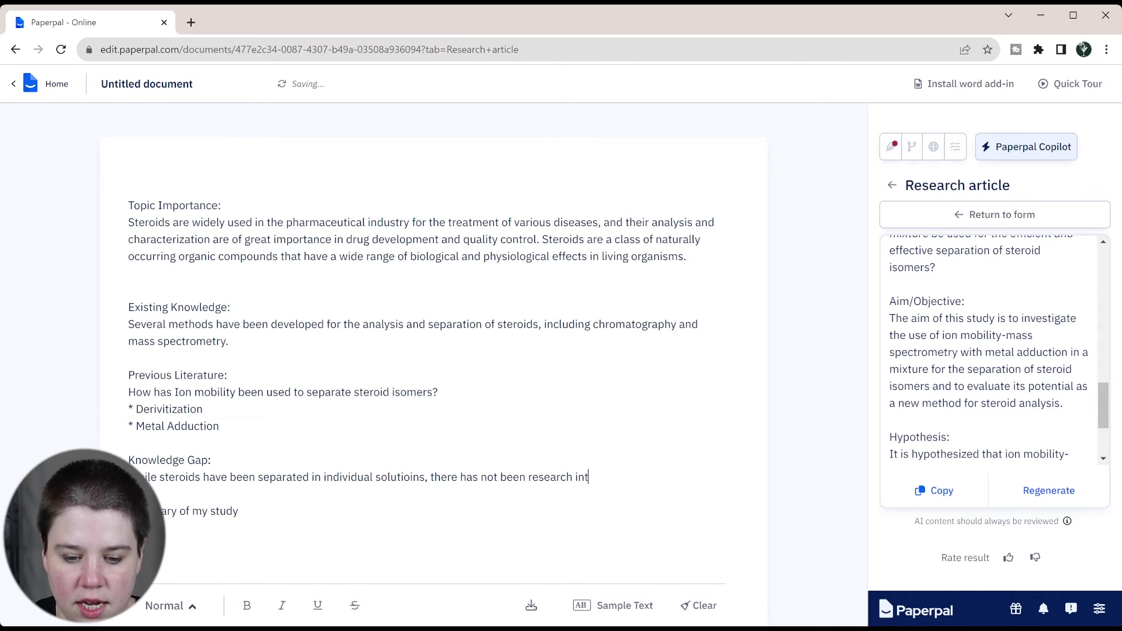
{"action": "type", "text": "o using ion mobili"}
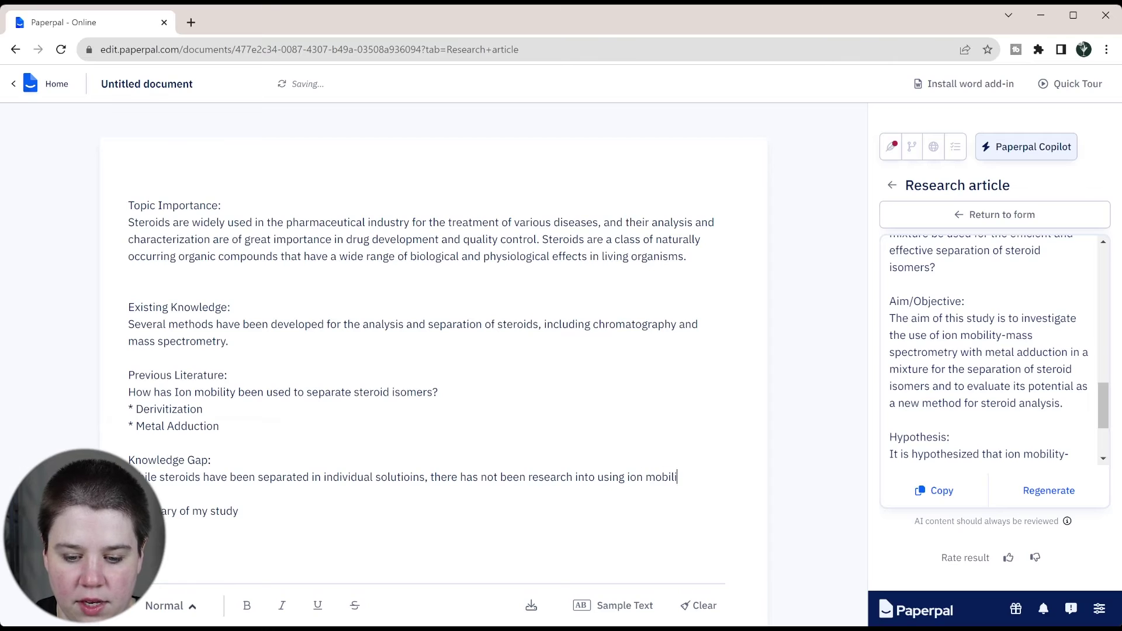
{"action": "type", "text": "ty and "}
{"action": "type", "text": "metal adduction "}
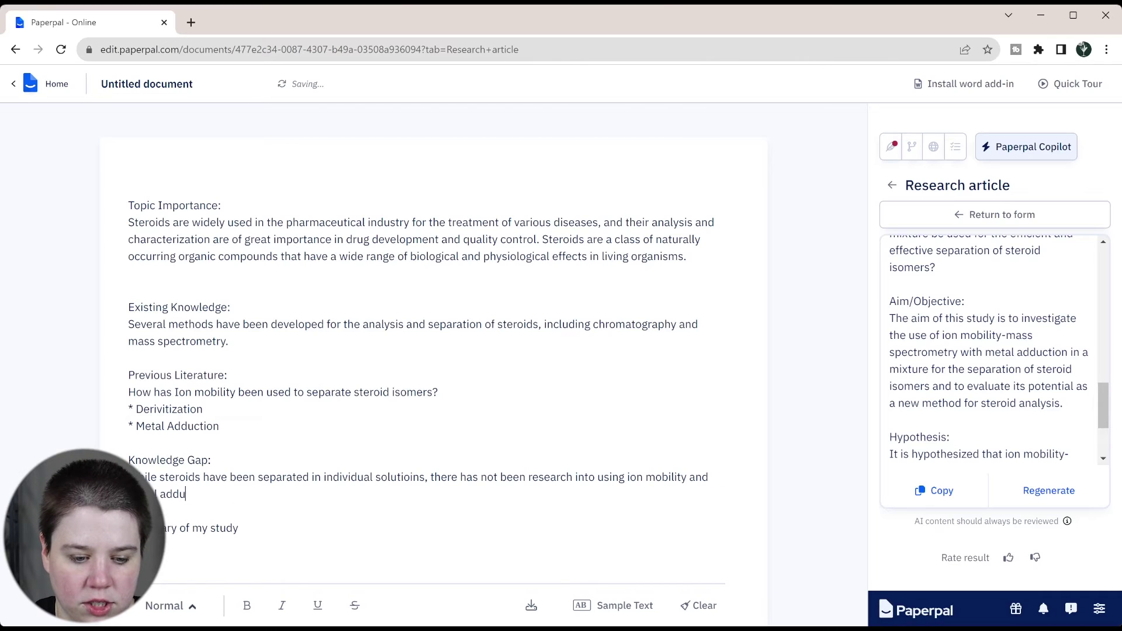
{"action": "type", "text": "for"}
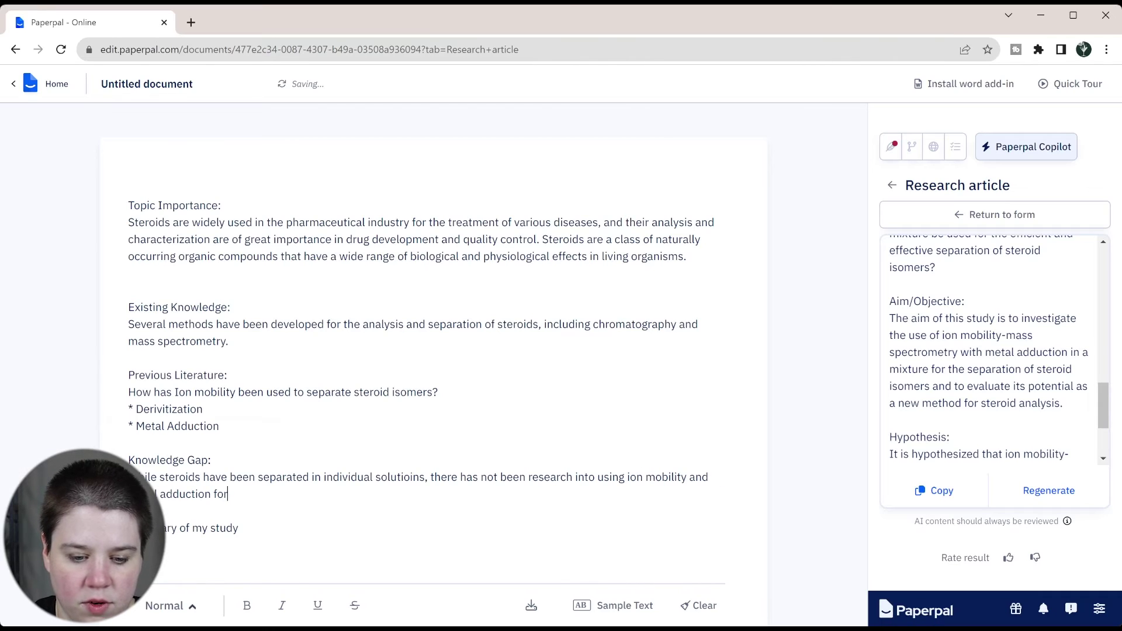
{"action": "type", "text": " separating isom"}
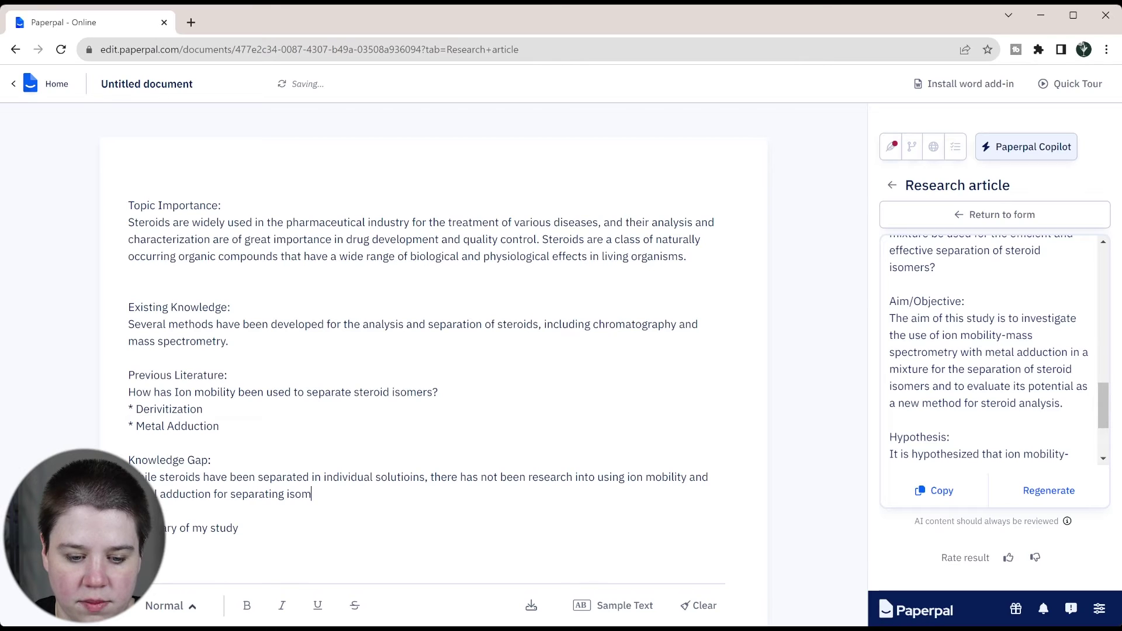
{"action": "type", "text": "ers in a mixture."}
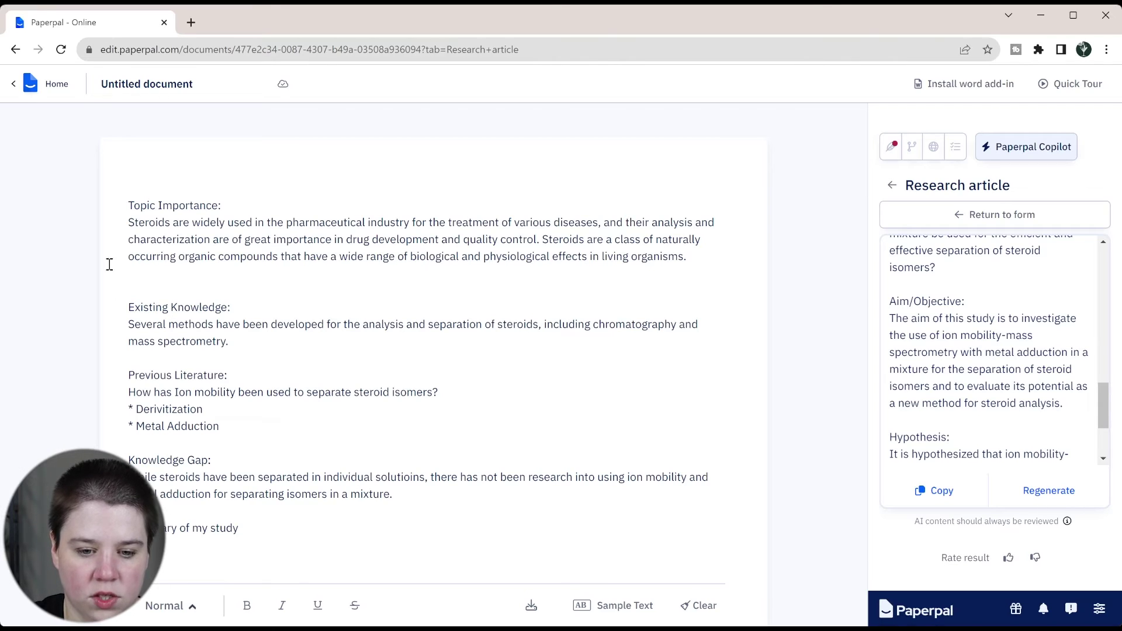
{"action": "left_click", "coordinate": [228, 341]}
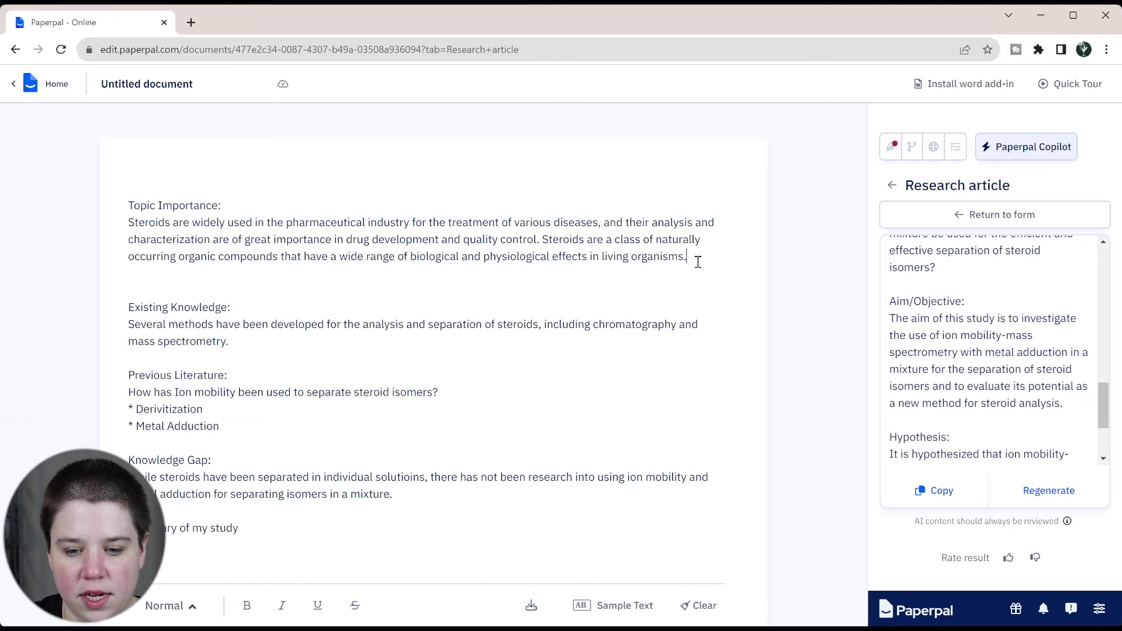
Add an {expand} note after 'mass spectrometry.' and delete the 'Existing Knowledge:' heading
{"action": "type", "text": "{"}
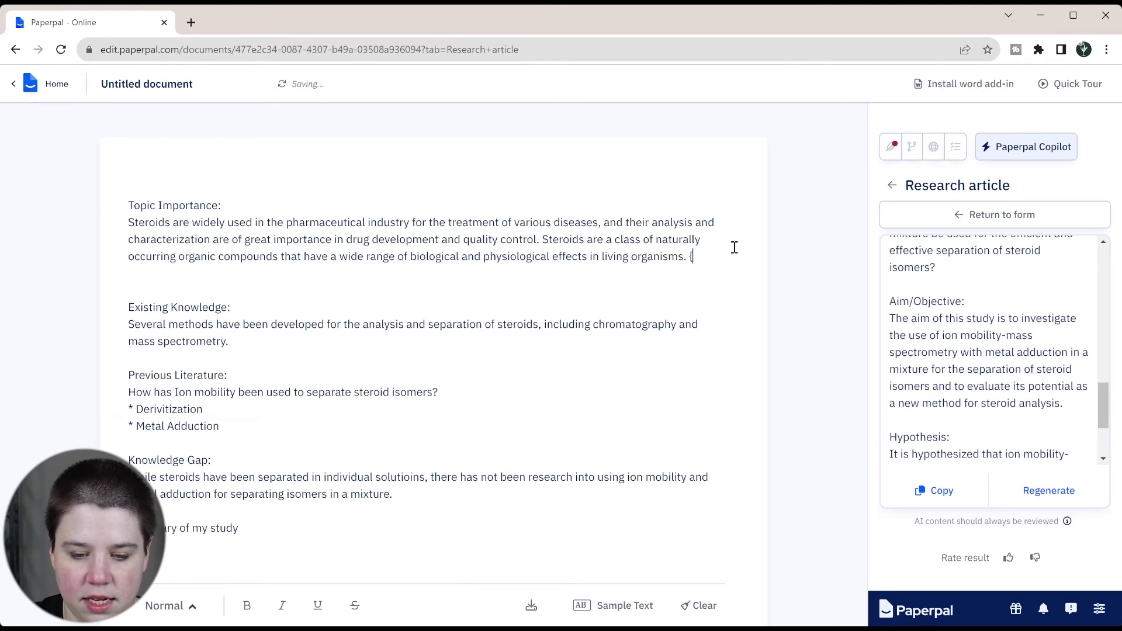
{"action": "type", "text": "expand}"}
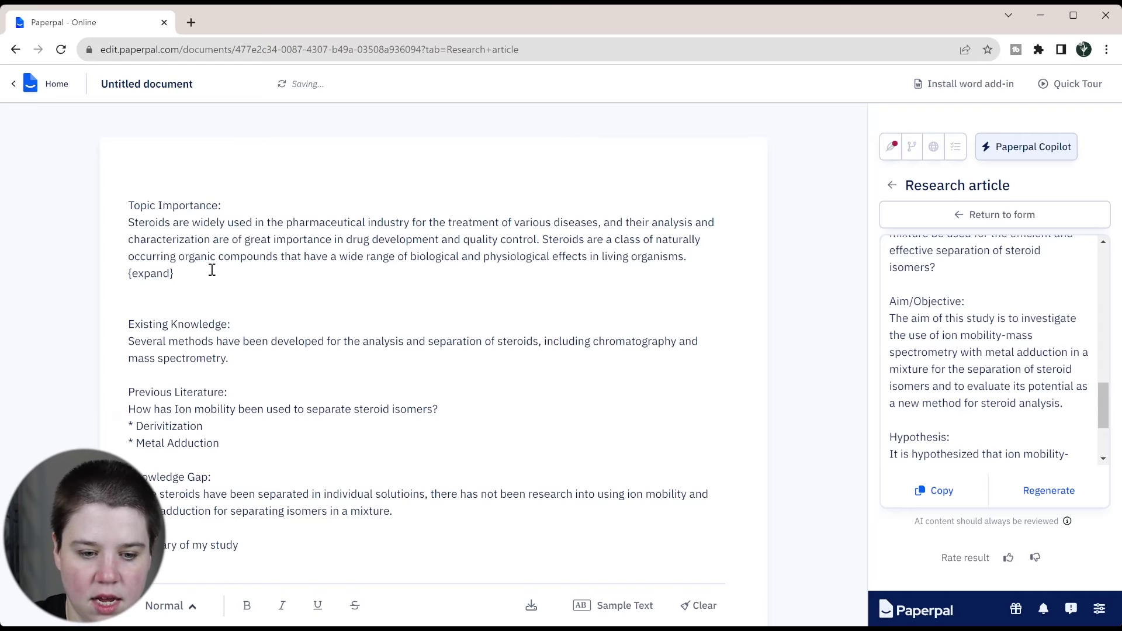
{"action": "left_click_drag", "start_coordinate": [232, 325], "coordinate": [111, 324]}
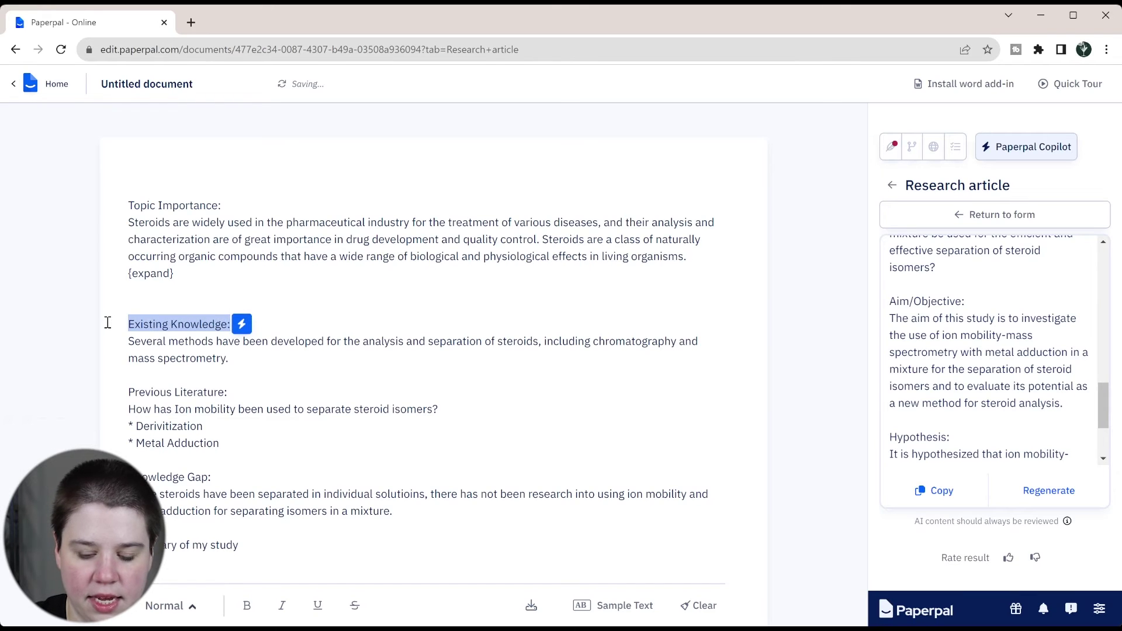
{"action": "key", "text": "BackSpace"}
{"action": "key", "text": "BackSpace"}
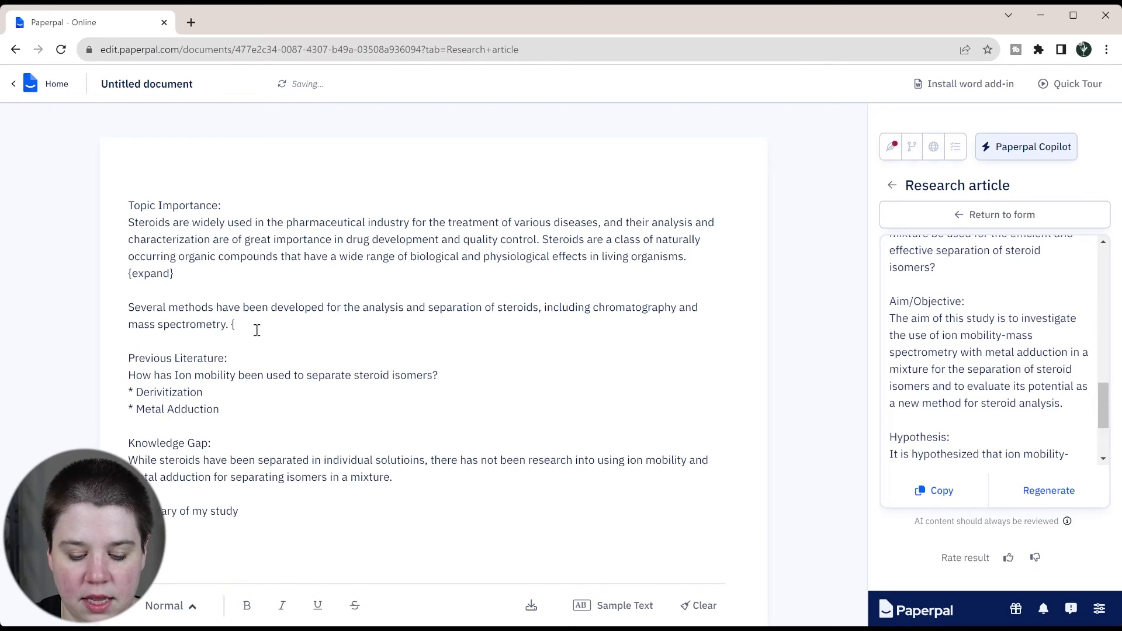
Add notes {challenges with these methods}, {Introduce ion mobility spectrometry} and {What is Ion Mobility Spectrometry?}
{"action": "type", "text": "challenges w"}
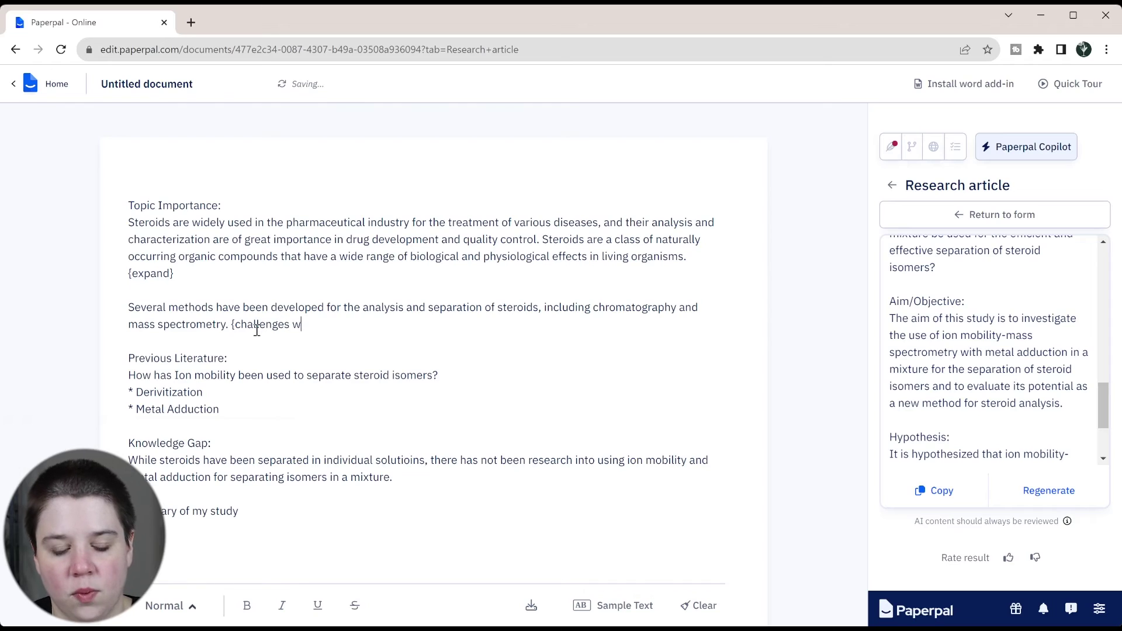
{"action": "type", "text": "ith these methods}"}
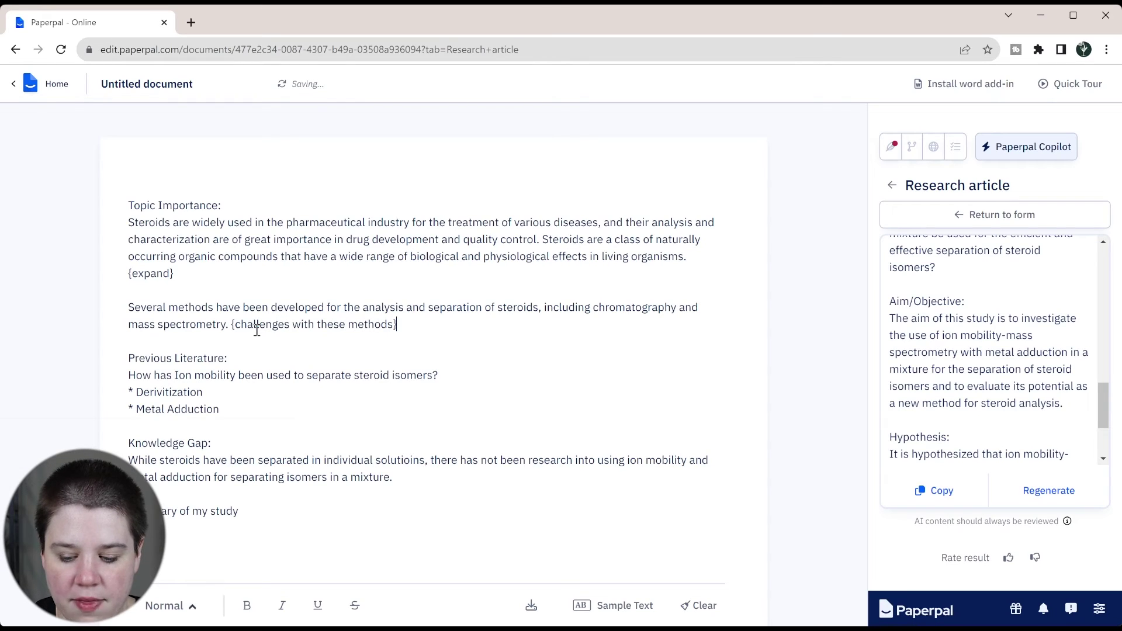
{"action": "type", "text": " {Introduc"}
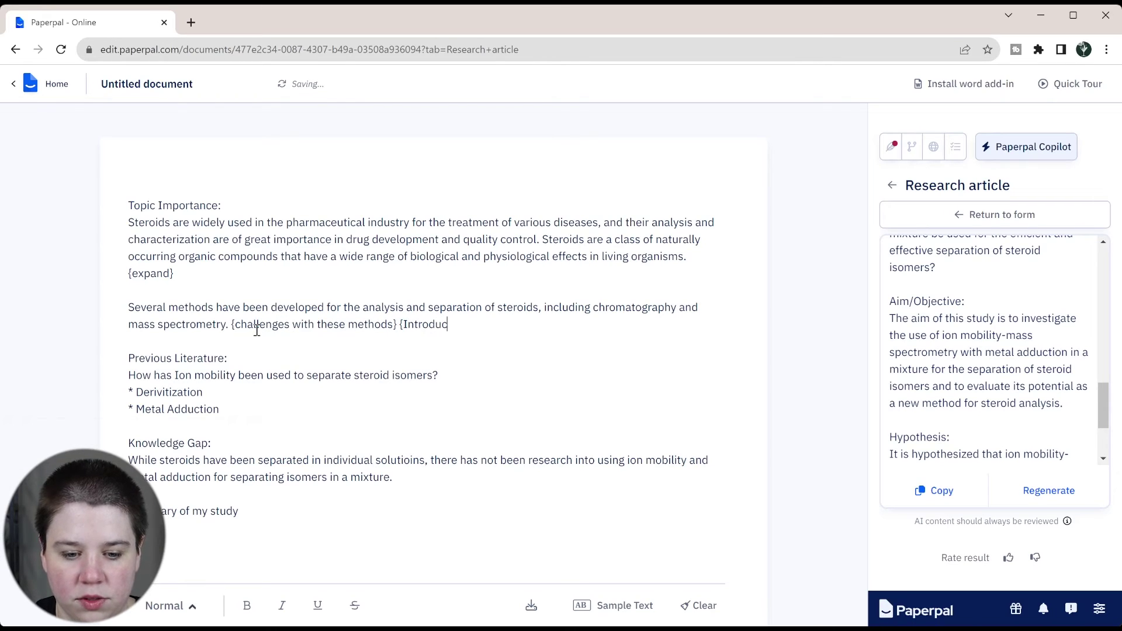
{"action": "type", "text": "e ion moi"}
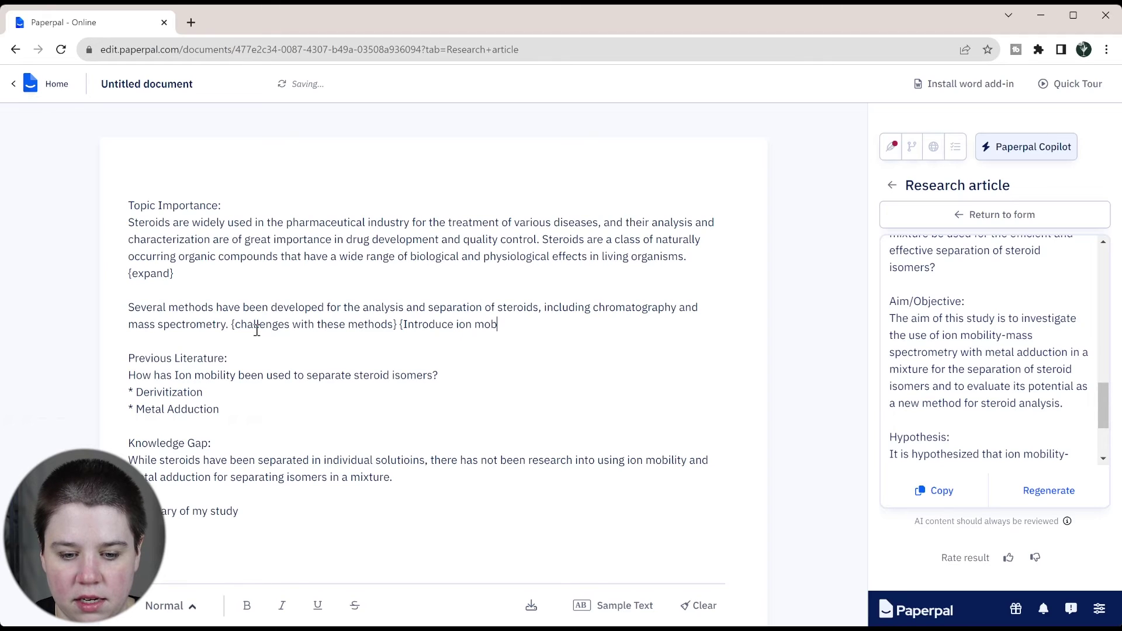
{"action": "type", "text": "ility spectrometry}"}
{"action": "key", "text": "Return"}
{"action": "key", "text": "Return"}
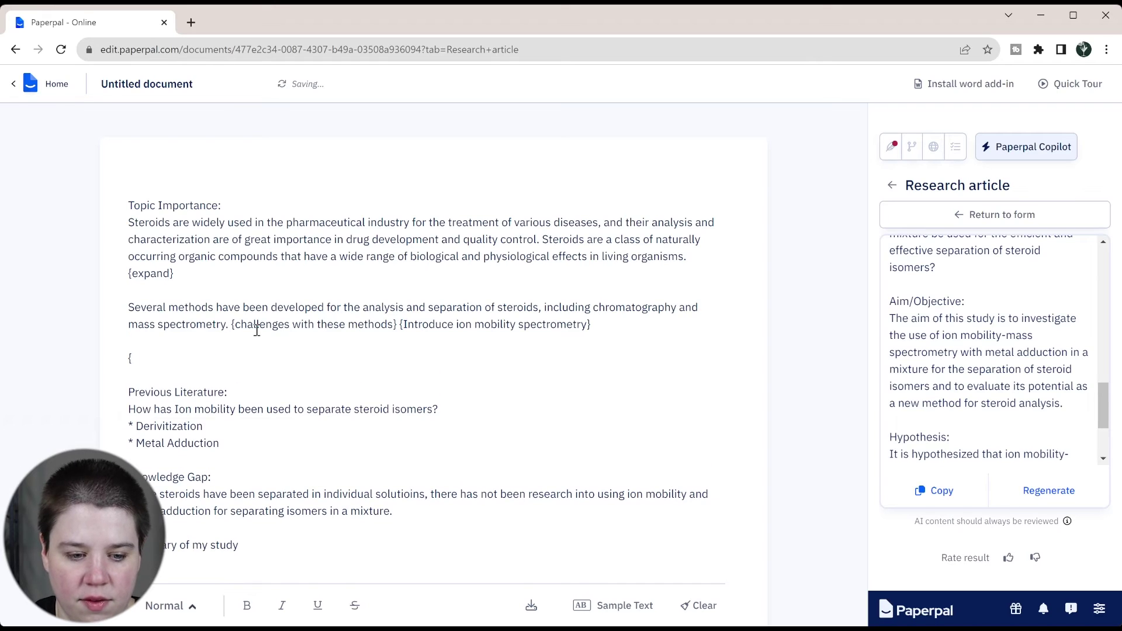
{"action": "type", "text": "{What is Ion Mobility Spectrometry?}"}
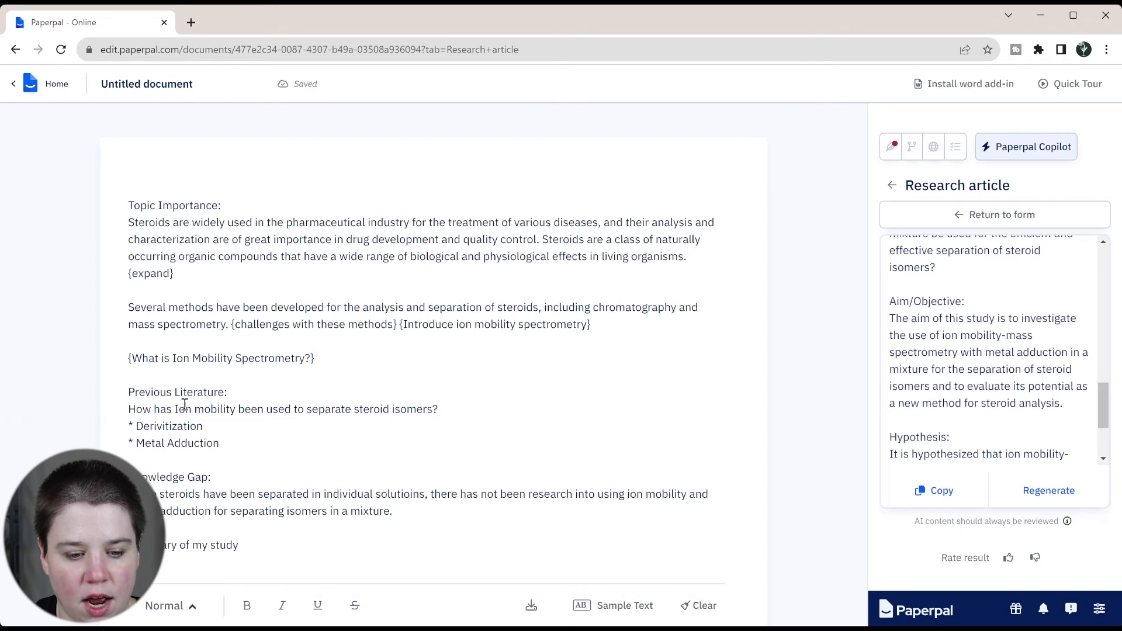
{"action": "left_click", "coordinate": [204, 426]}
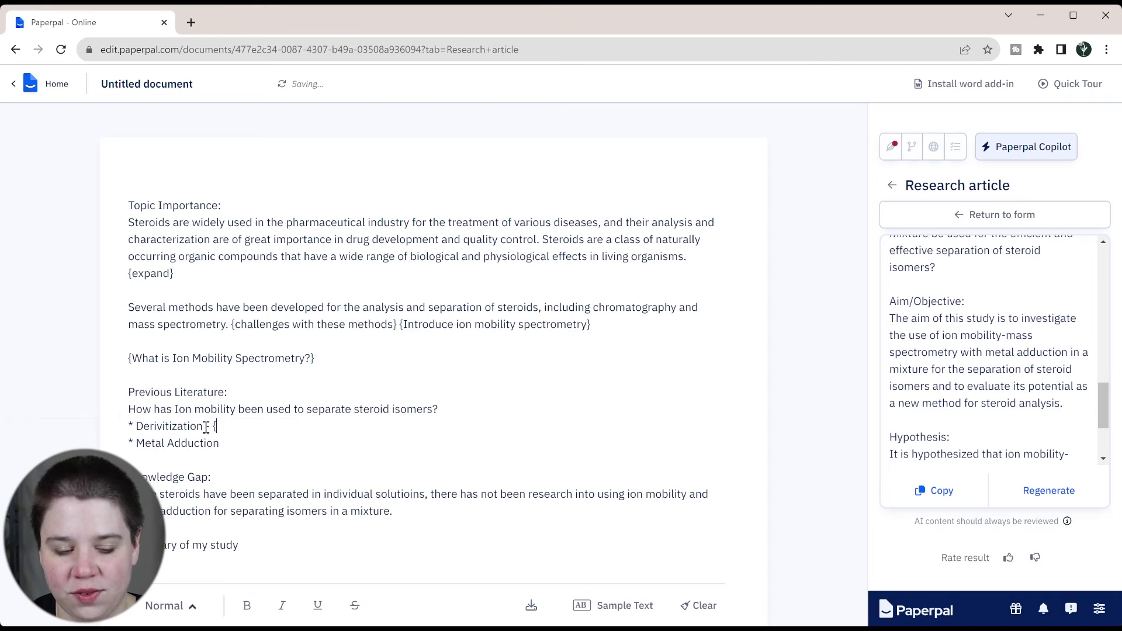
Add an 'et al.' author citation in braces after the Derivitization bullet
{"action": "type", "text": "{Ahononen"}
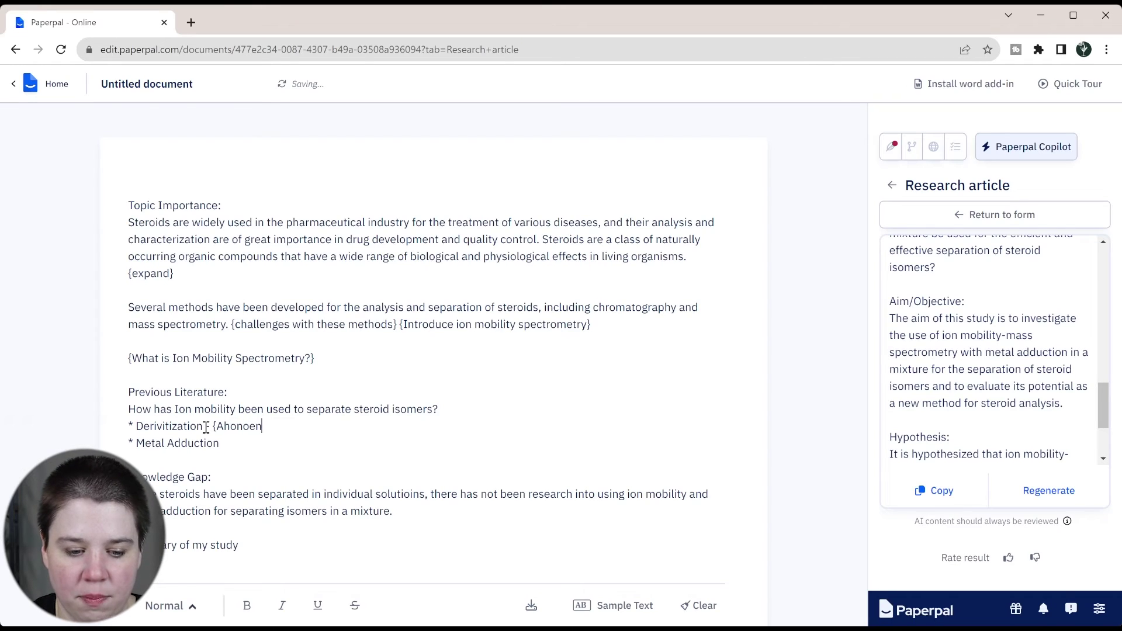
{"action": "key", "text": "BackSpace"}
{"action": "key", "text": "BackSpace"}
{"action": "type", "text": "nen et"}
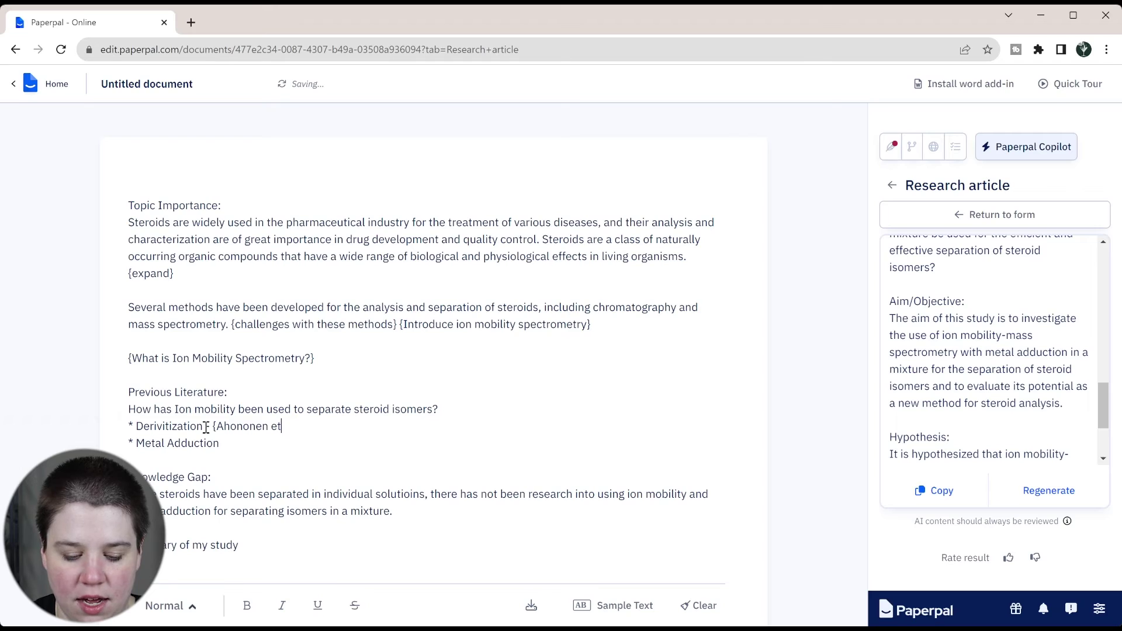
{"action": "type", "text": " al."}
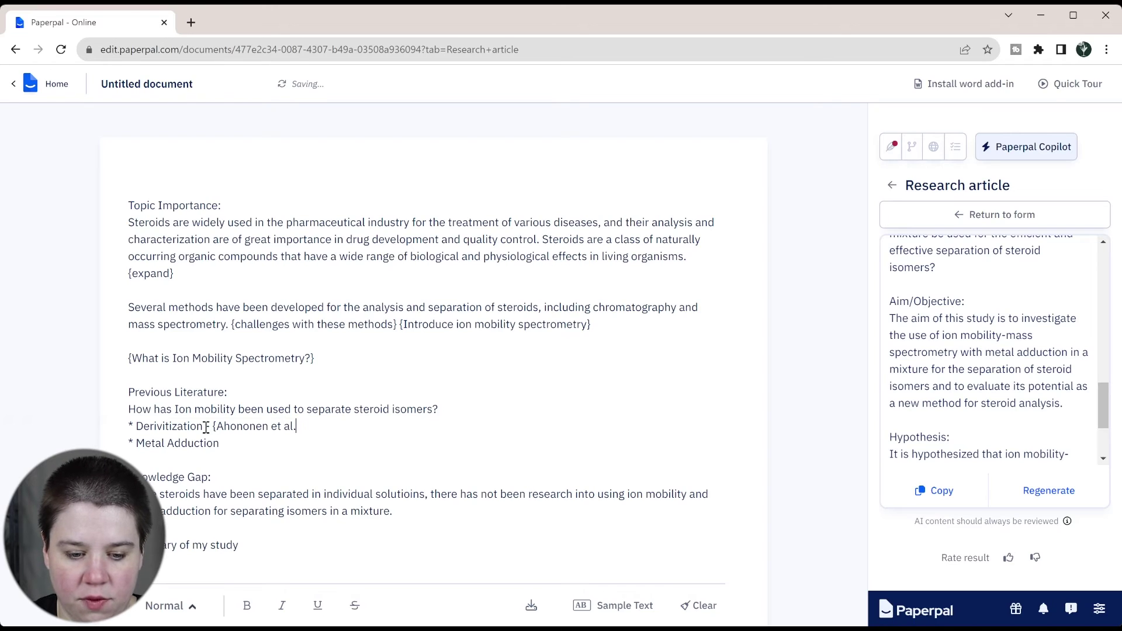
{"action": "type", "text": " C chouinard et al"}
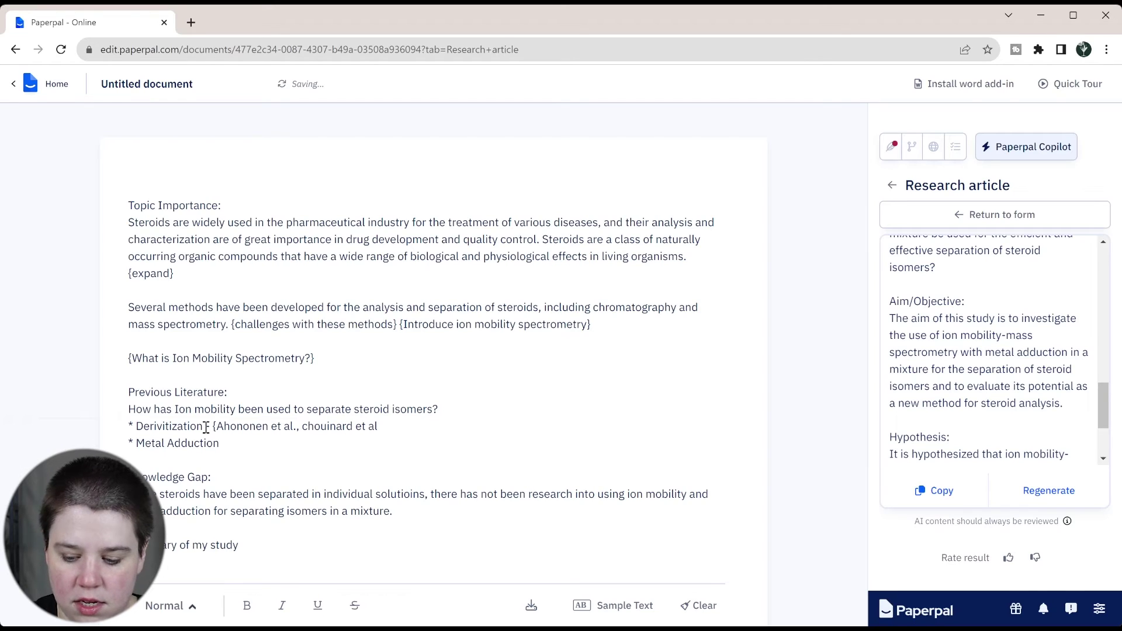
Cite the 2017 and 2018 papers after Metal Adduction and start a new line after the study summary
{"action": "left_click", "coordinate": [240, 443]}
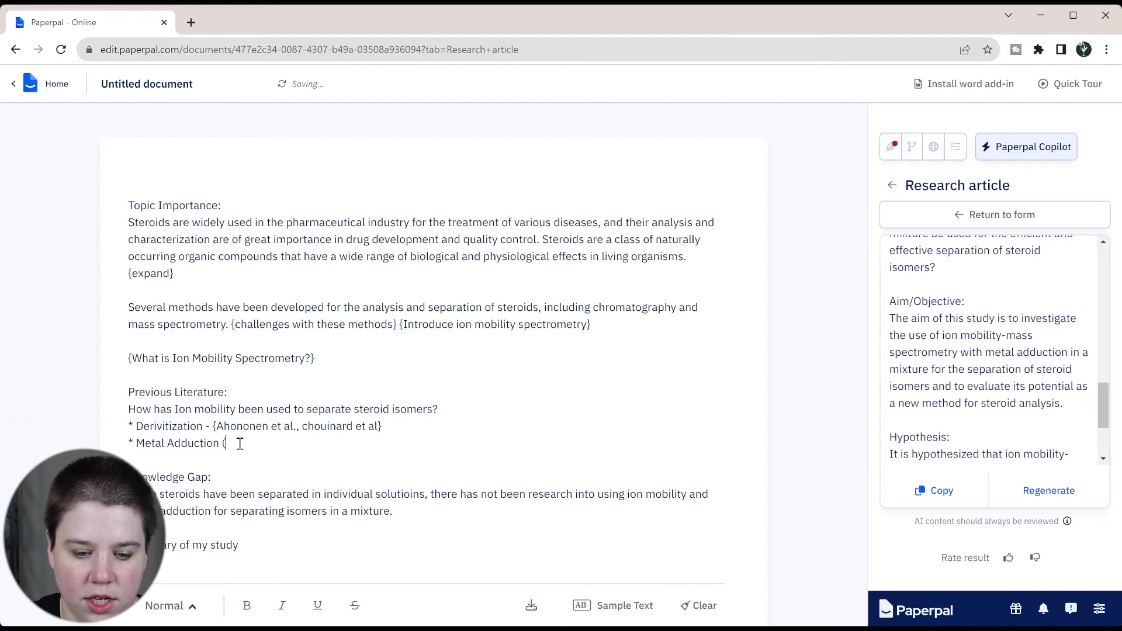
{"action": "type", "text": "( Chouinard et. al. 2017, Rister et al. 2018}"}
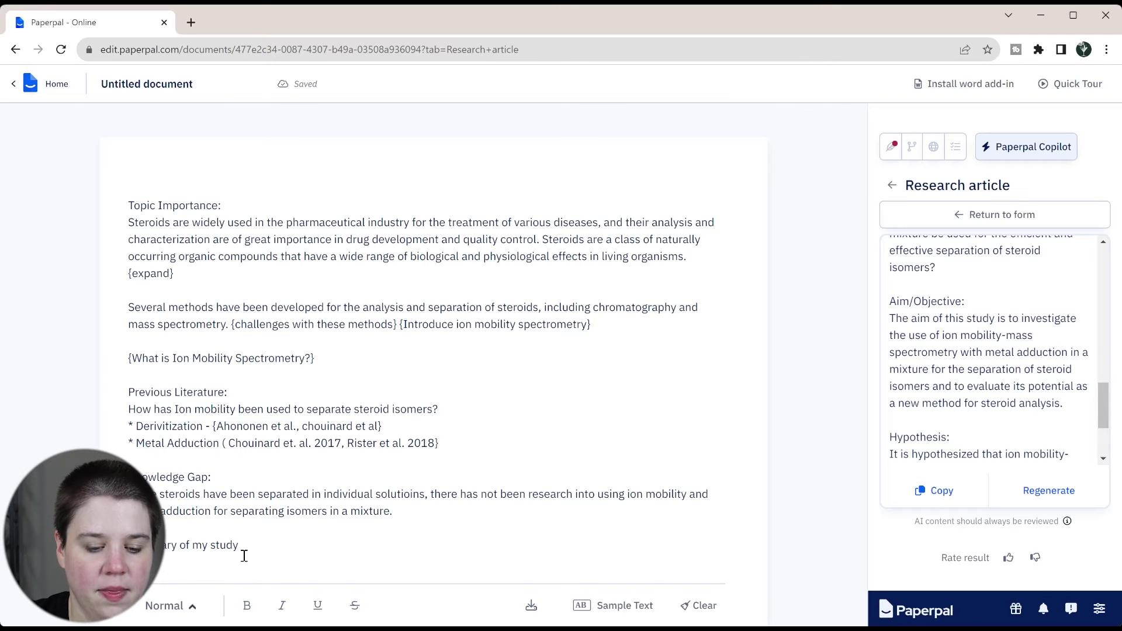
{"action": "left_click", "coordinate": [269, 550]}
{"action": "key", "text": "Return"}
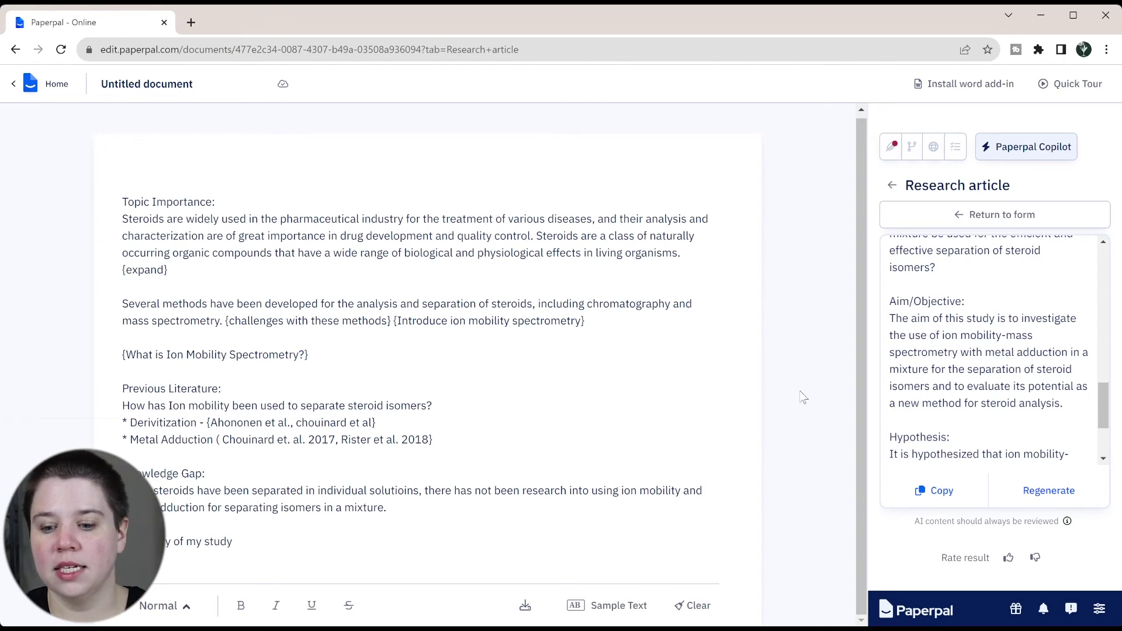
{"action": "scroll", "coordinate": [1046, 371], "scroll_direction": "up", "scroll_amount": 5}
{"action": "scroll", "coordinate": [1046, 371], "scroll_direction": "up", "scroll_amount": 2}
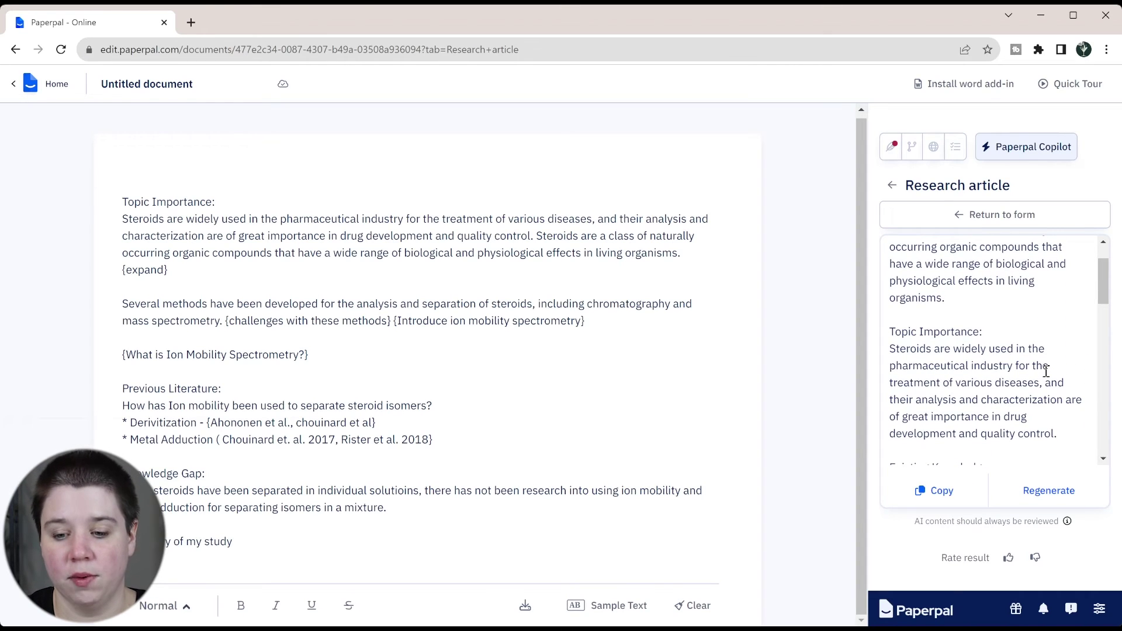
{"action": "scroll", "coordinate": [1046, 371], "scroll_direction": "up", "scroll_amount": 2}
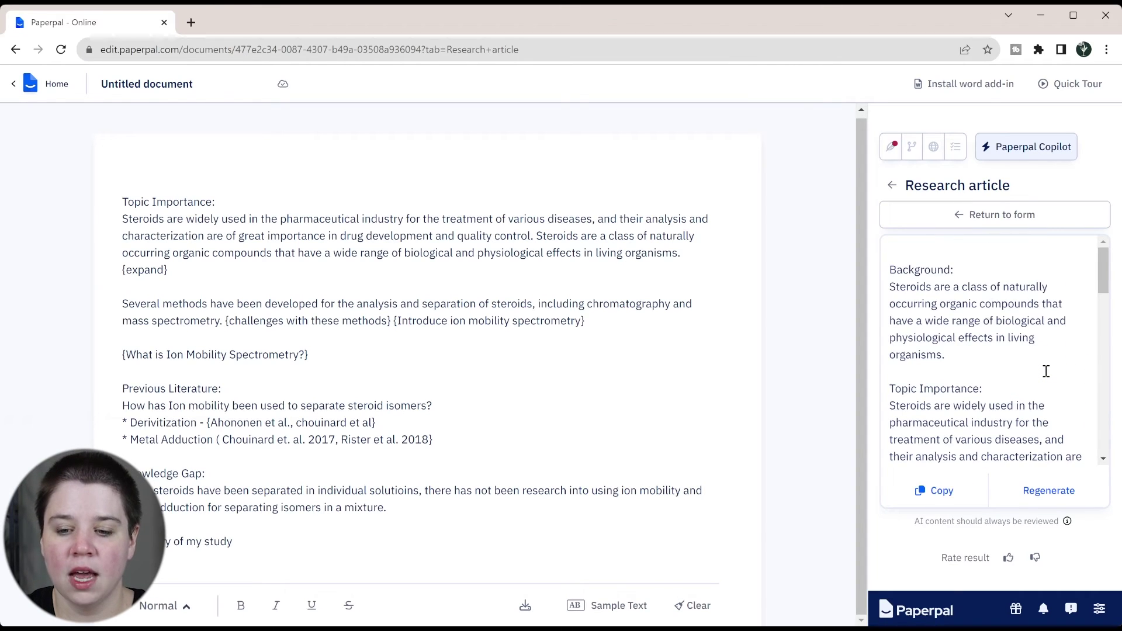
{"action": "left_click", "coordinate": [278, 421]}
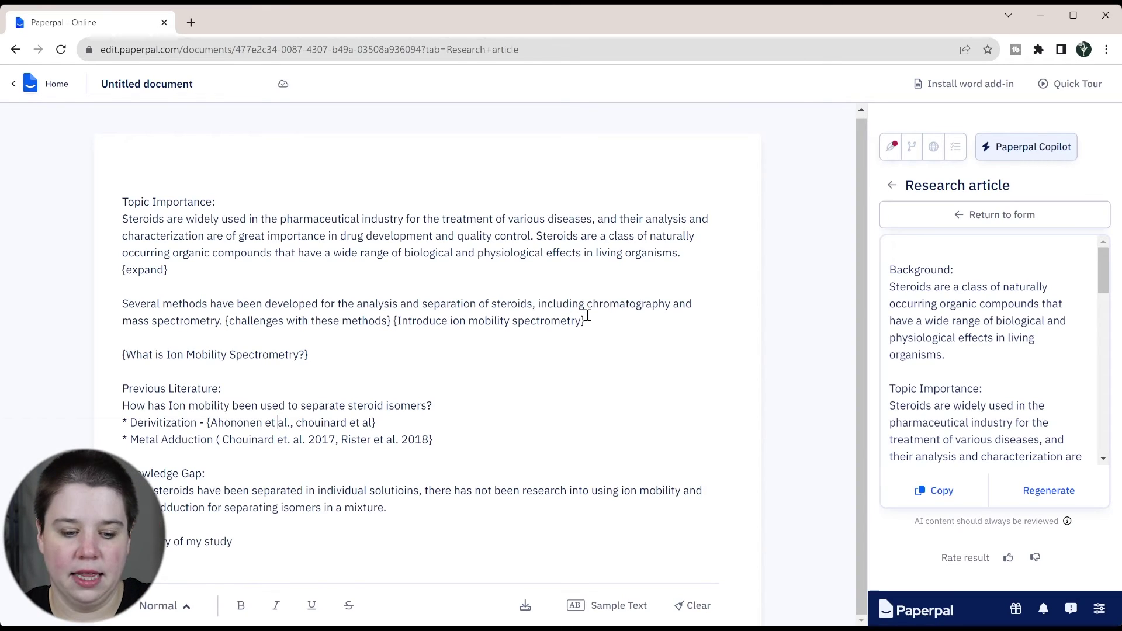
Highlight the whole steroid paragraph under Topic Importance
{"action": "left_click", "coordinate": [692, 475]}
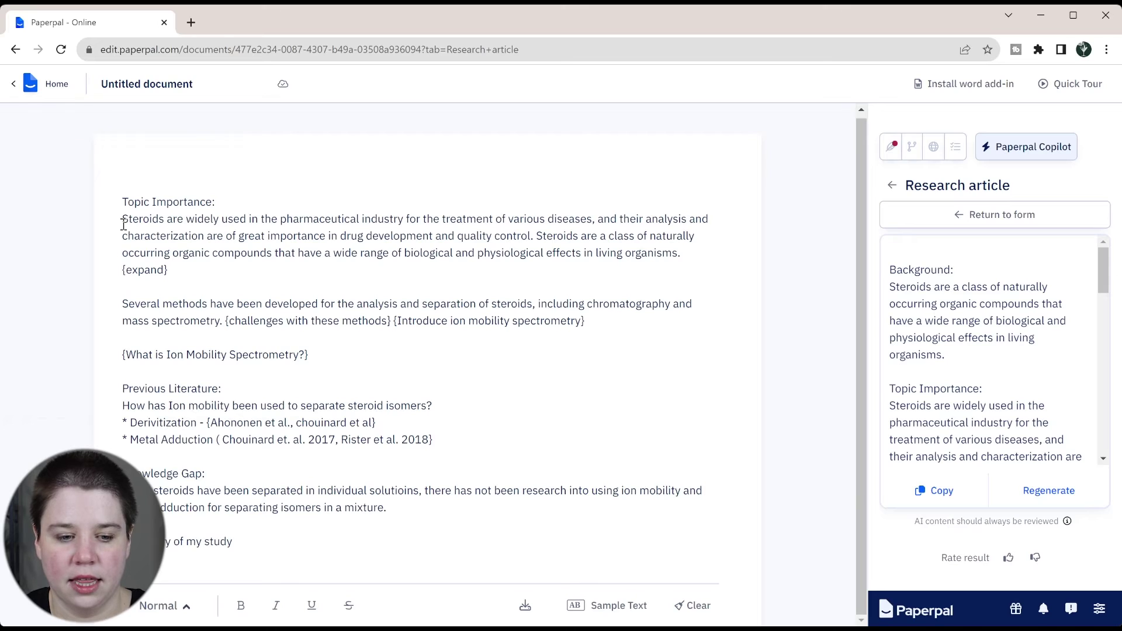
{"action": "left_click_drag", "start_coordinate": [123, 225], "coordinate": [710, 258]}
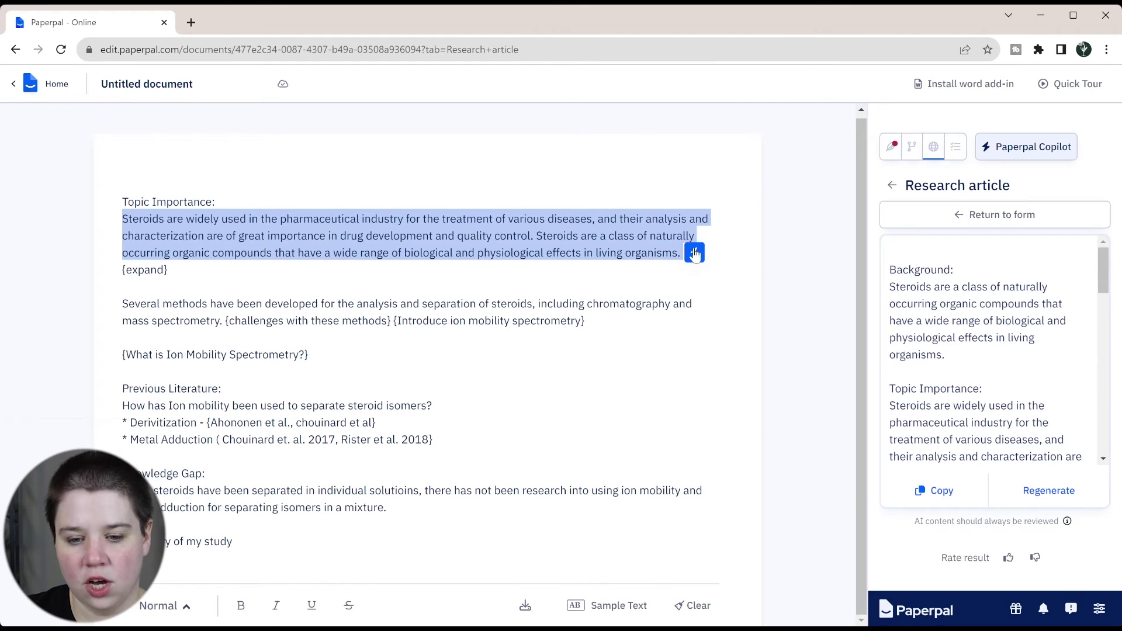
Generate a Copilot Paraphrase of the steroid paragraph and scroll through the suggested wording
{"action": "left_click", "coordinate": [695, 253]}
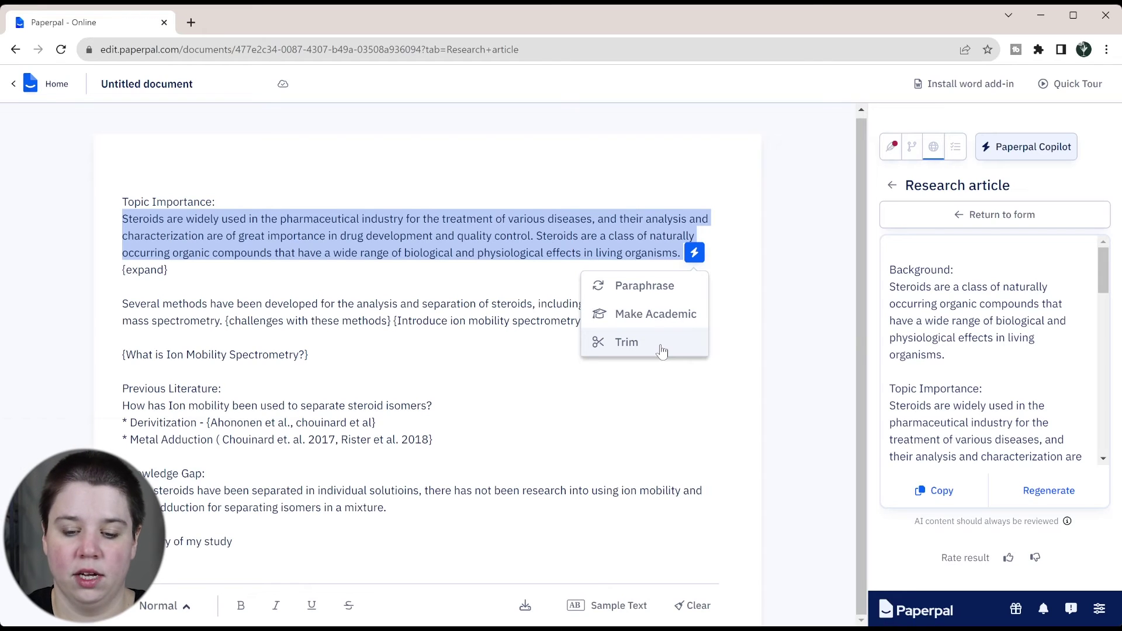
{"action": "left_click", "coordinate": [653, 287]}
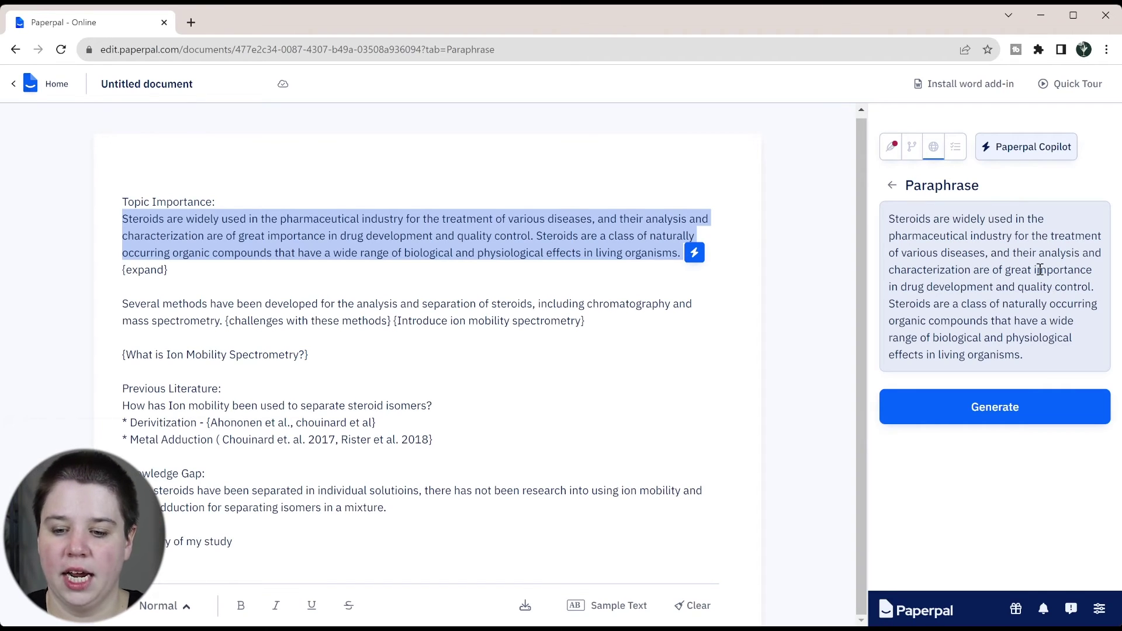
{"action": "left_click", "coordinate": [981, 409]}
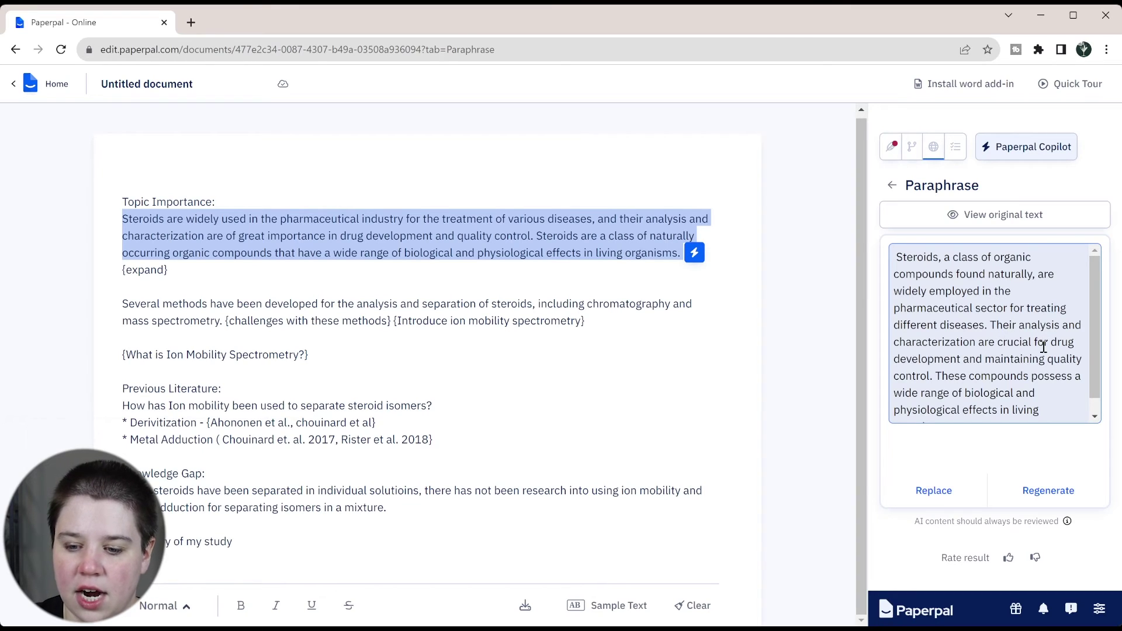
{"action": "scroll", "coordinate": [967, 354], "scroll_direction": "down", "scroll_amount": 1}
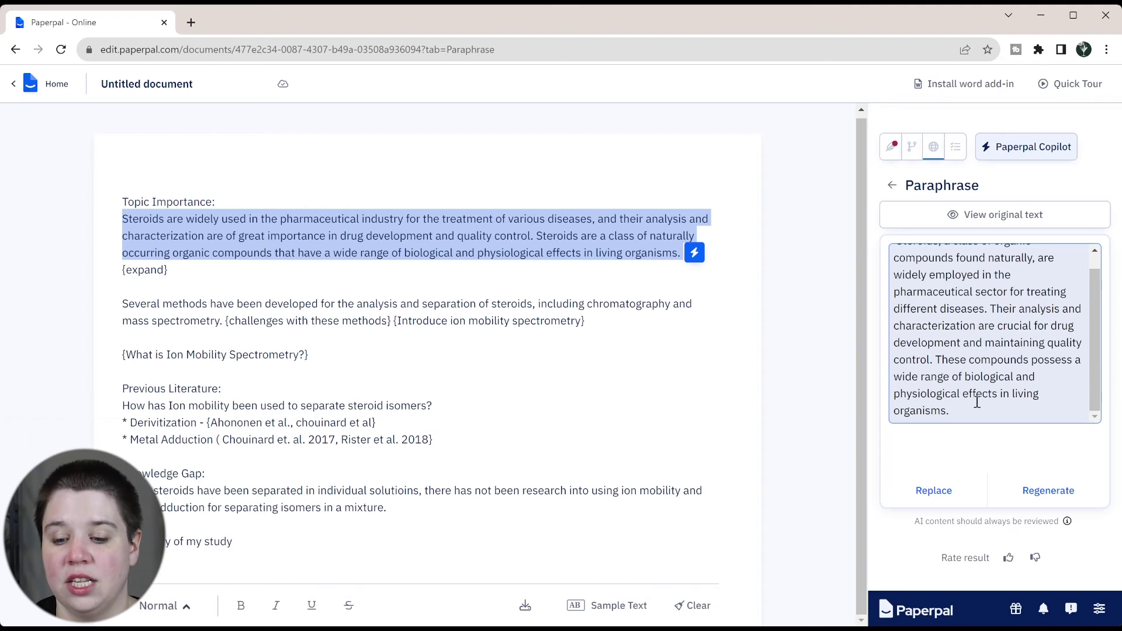
{"action": "scroll", "coordinate": [980, 371], "scroll_direction": "up", "scroll_amount": 1}
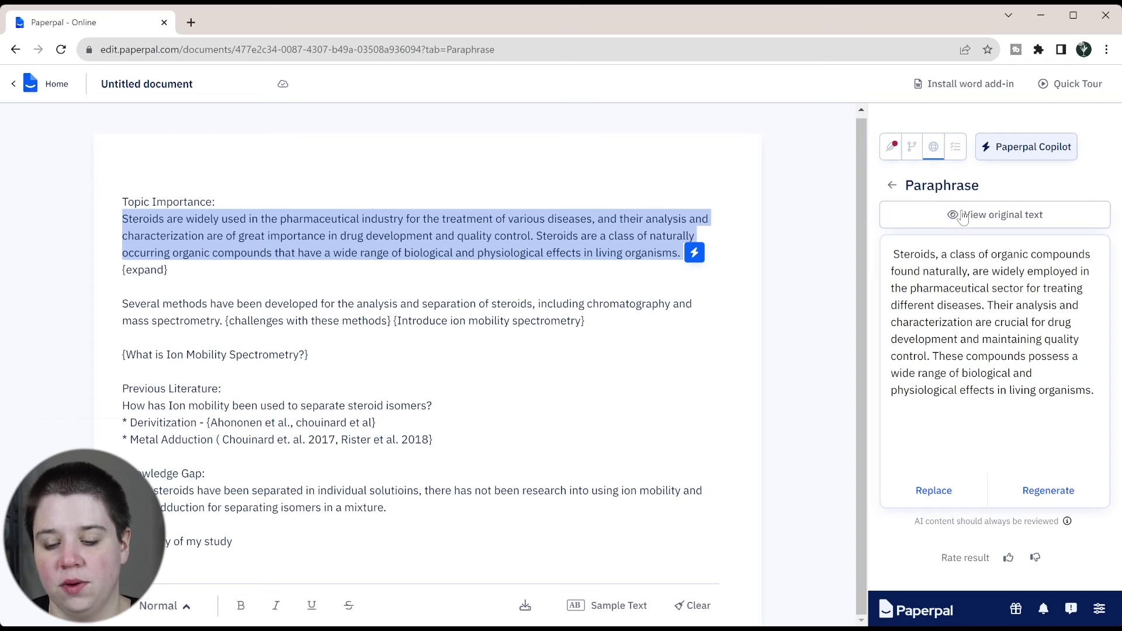
{"action": "left_click", "coordinate": [694, 252]}
Generate a Make Academic rewrite of the steroid paragraph, review it, then deselect the text
{"action": "left_click", "coordinate": [666, 318]}
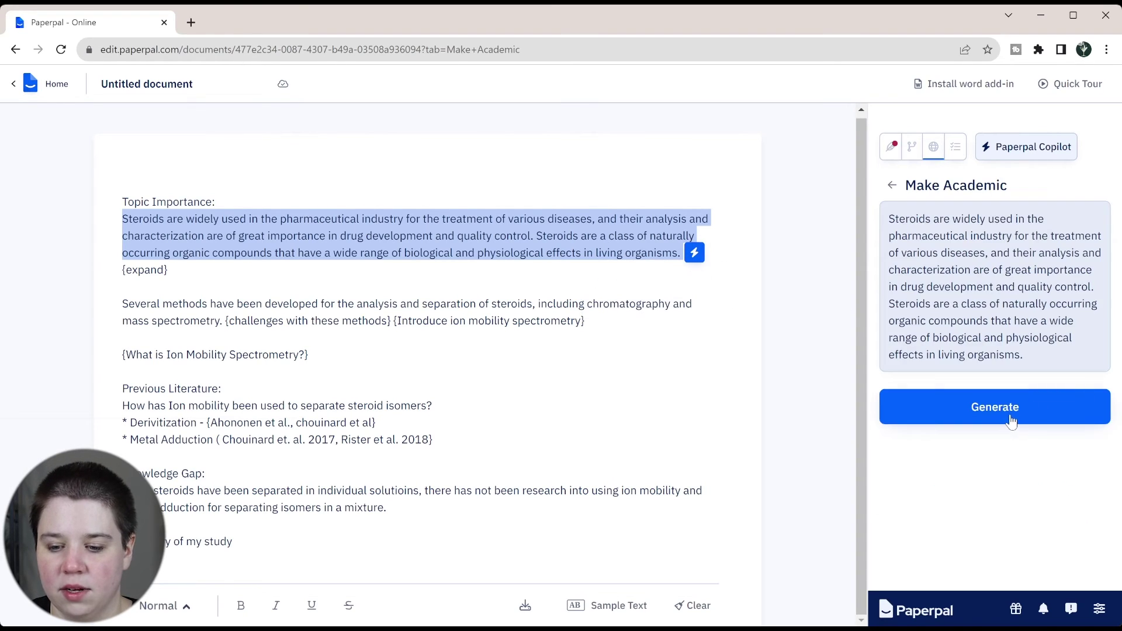
{"action": "left_click", "coordinate": [1012, 416]}
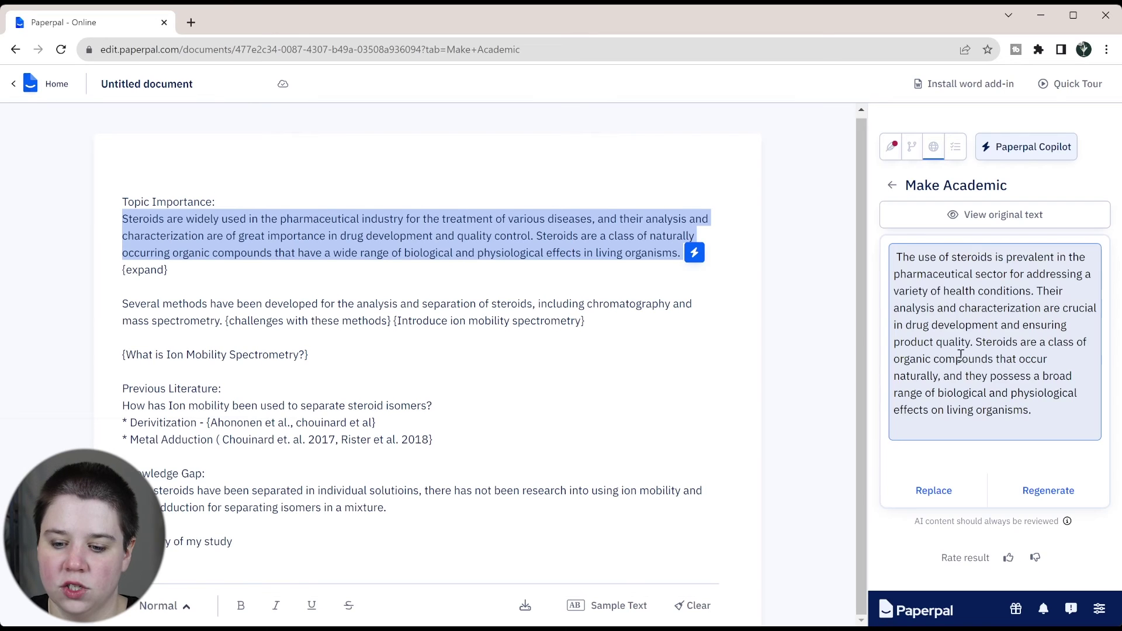
{"action": "left_click", "coordinate": [922, 255]}
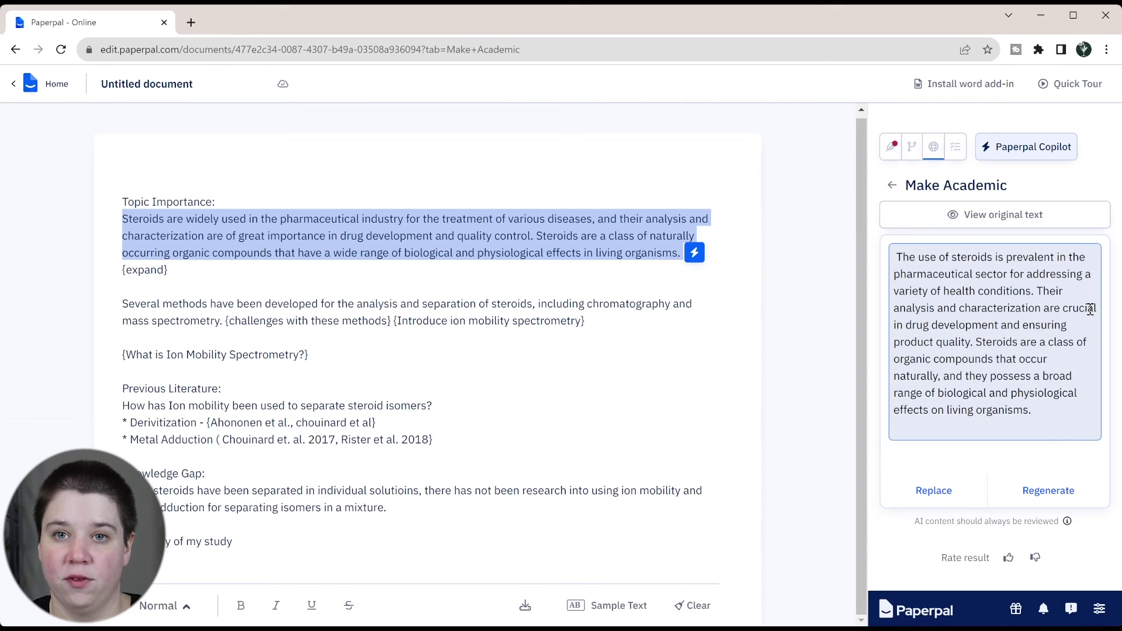
{"action": "left_click", "coordinate": [697, 255]}
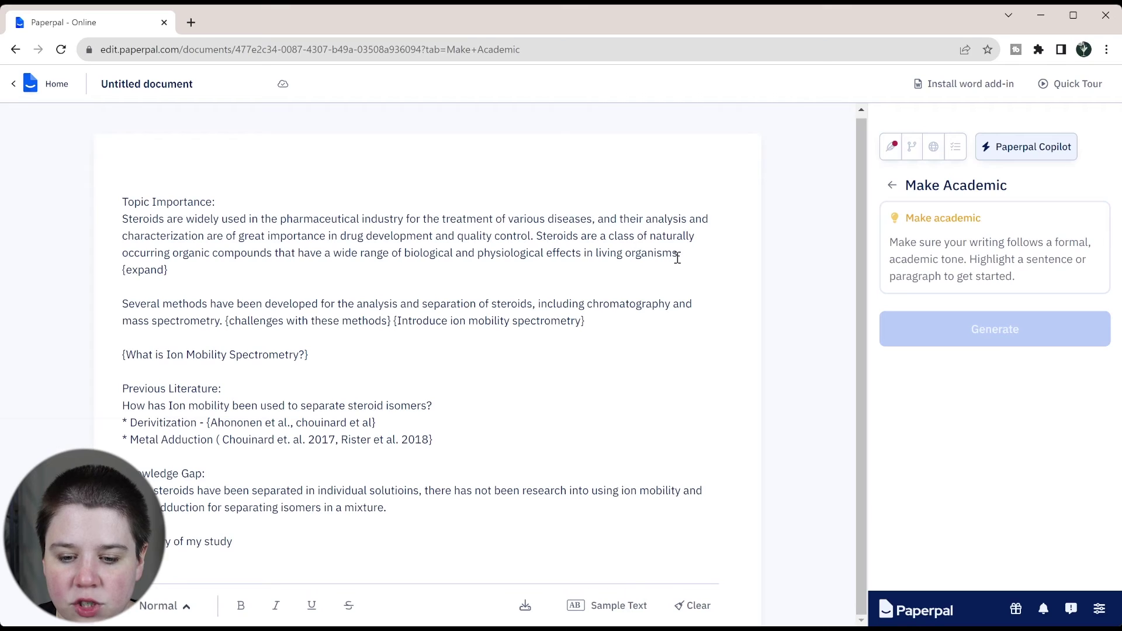
Trim the 51-word steroid paragraph with Copilot's Trim tool, then clear the selection
{"action": "left_click_drag", "start_coordinate": [684, 253], "coordinate": [115, 222]}
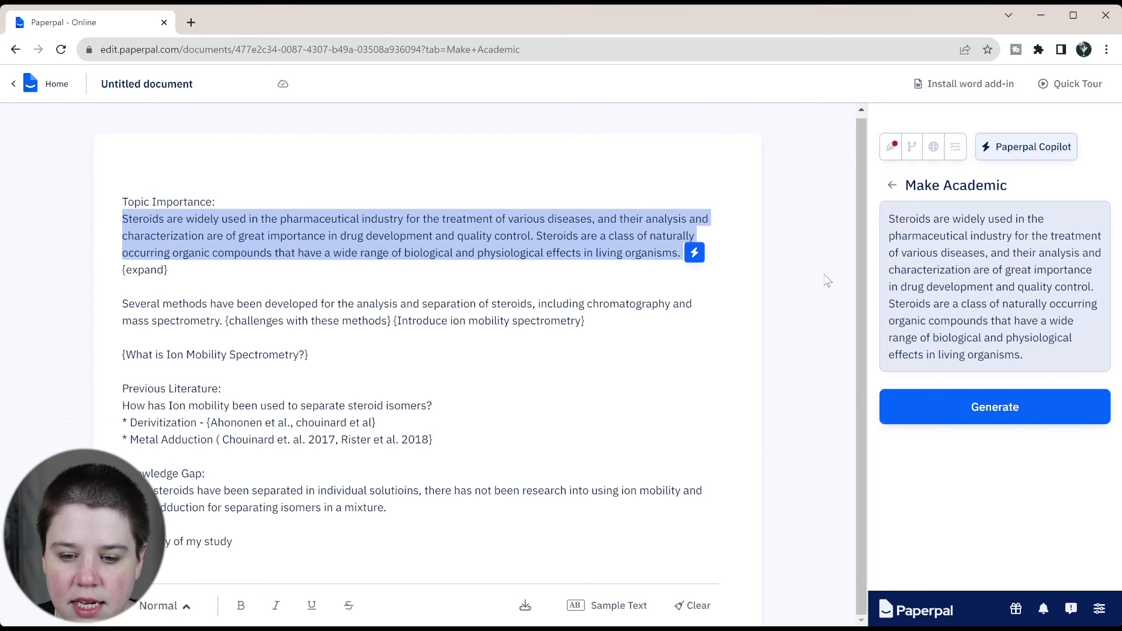
{"action": "left_click", "coordinate": [694, 252]}
{"action": "left_click", "coordinate": [626, 344]}
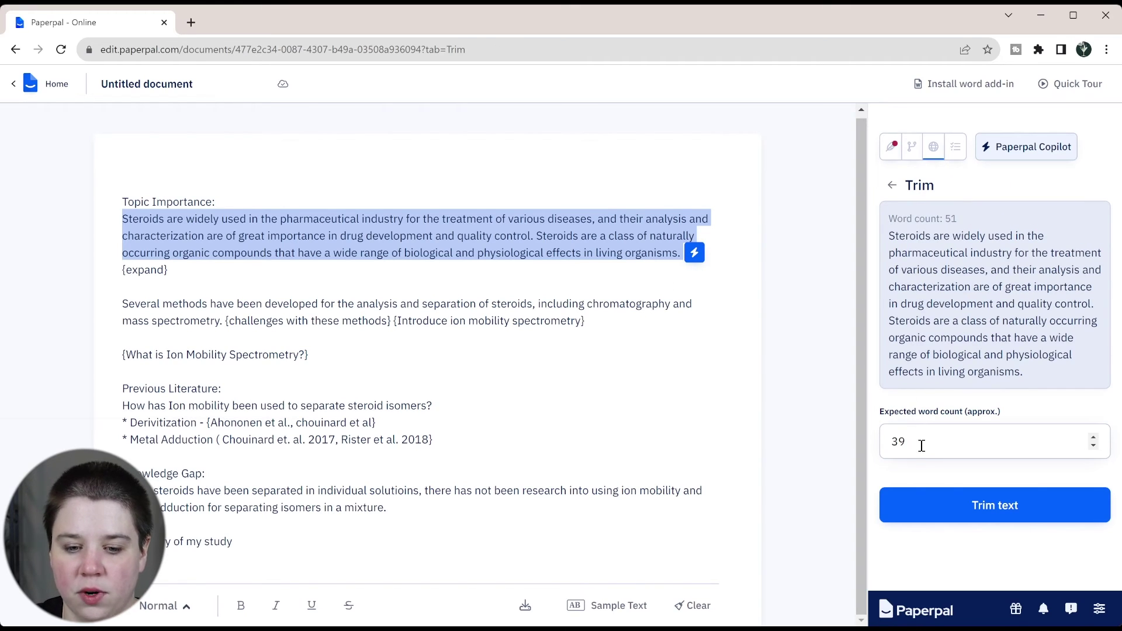
{"action": "left_click", "coordinate": [955, 505]}
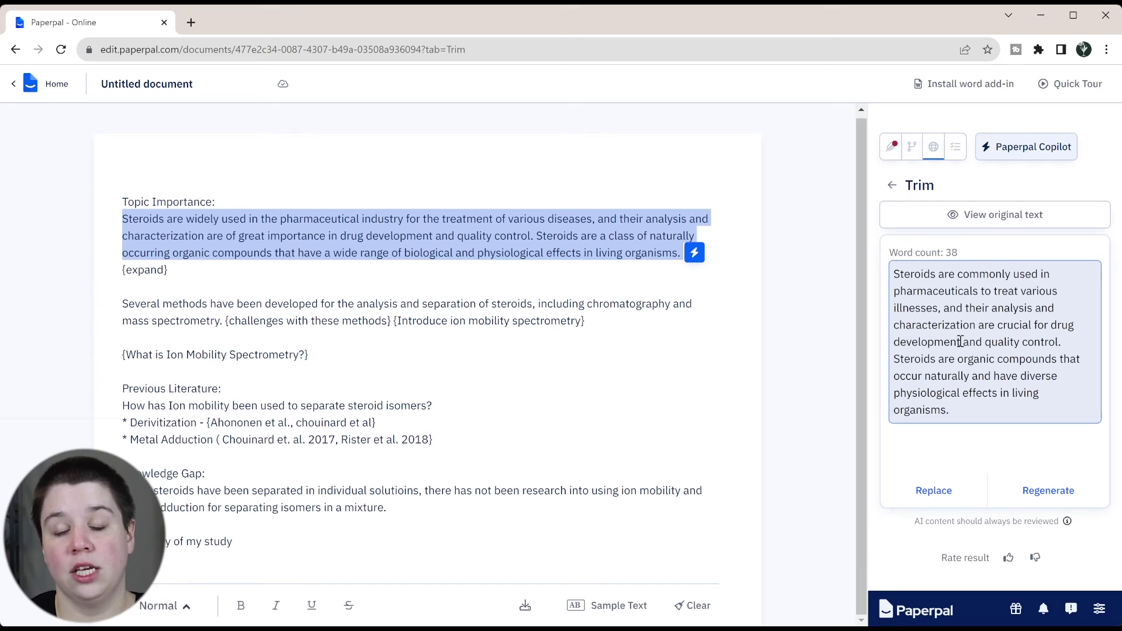
{"action": "left_click", "coordinate": [413, 214]}
Accept 'to treat', the citation rephrase and knowledge-gap fixes; reject the added 'the'
{"action": "left_click", "coordinate": [890, 151]}
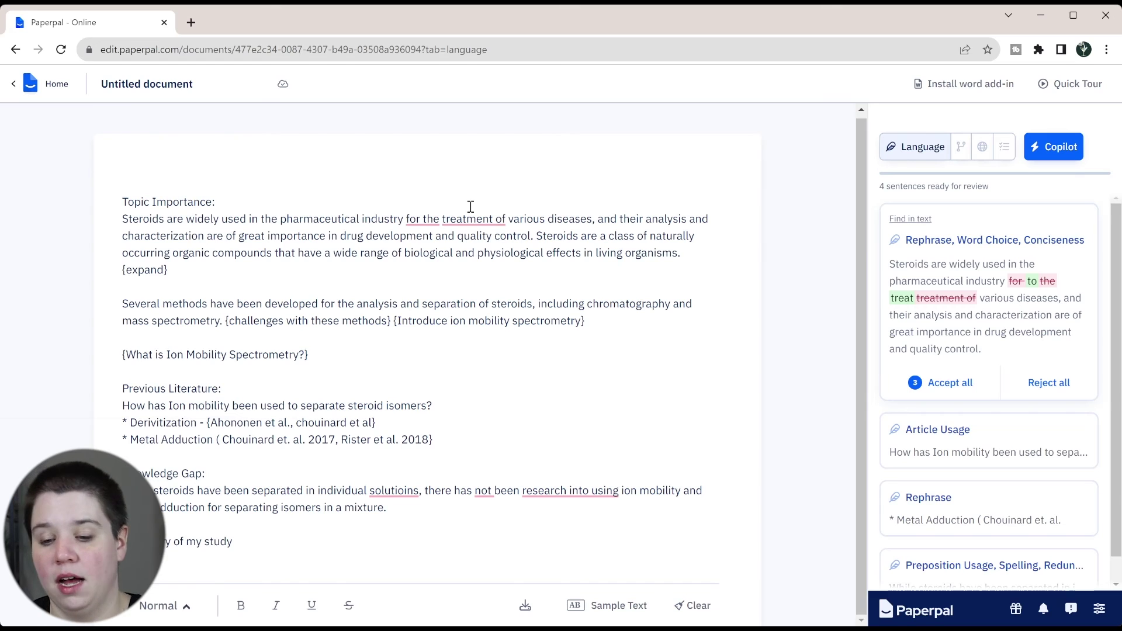
{"action": "left_click", "coordinate": [932, 384]}
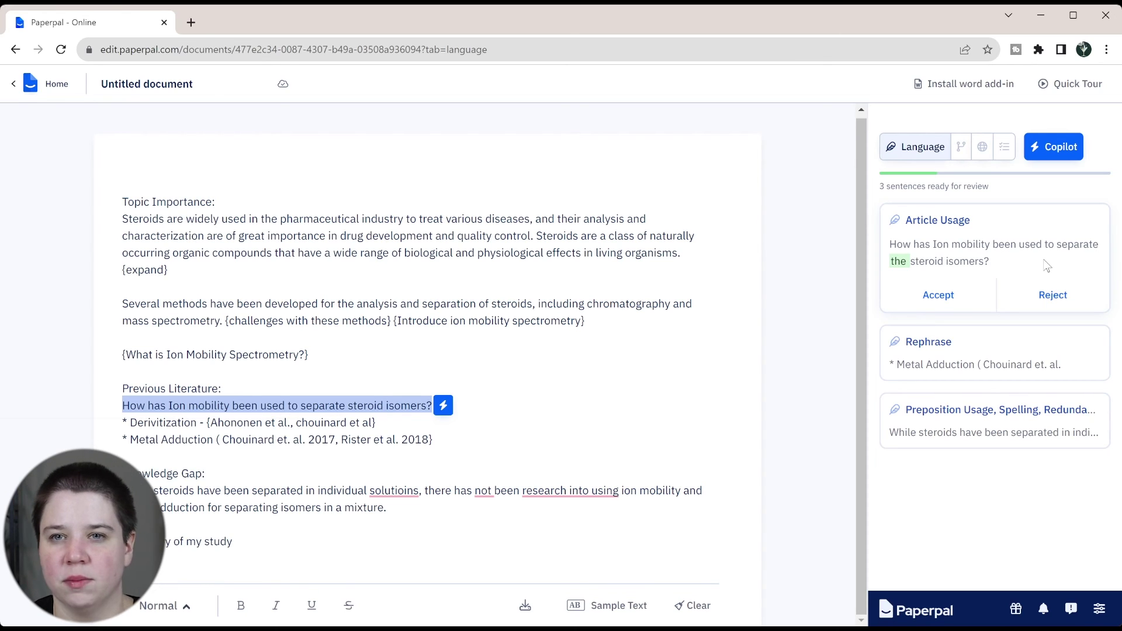
{"action": "left_click", "coordinate": [1055, 297]}
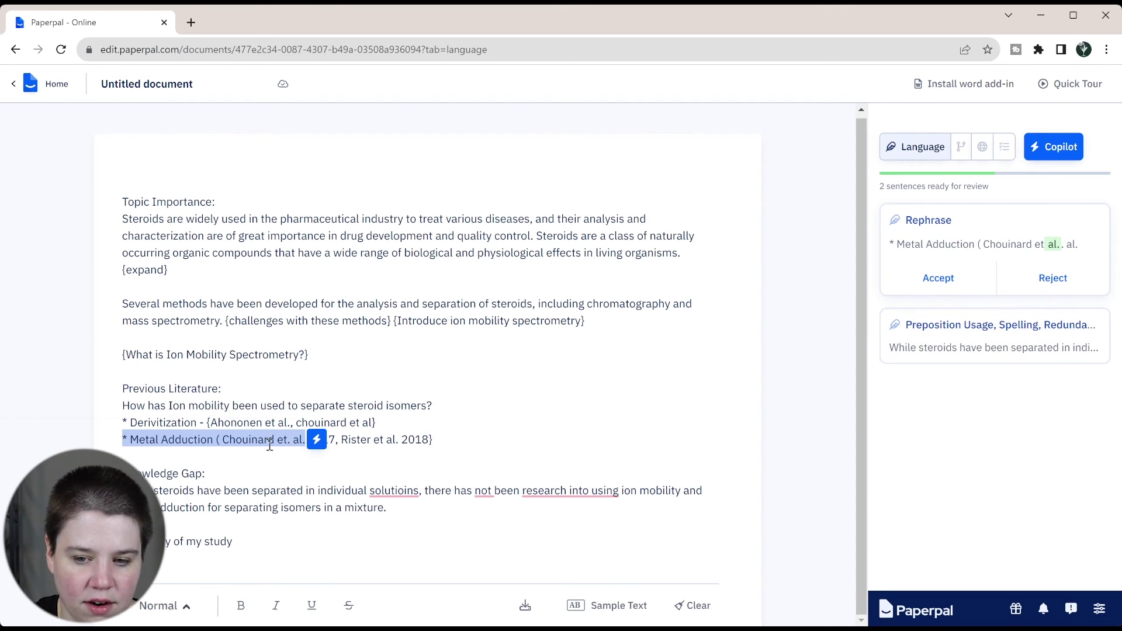
{"action": "left_click", "coordinate": [939, 286]}
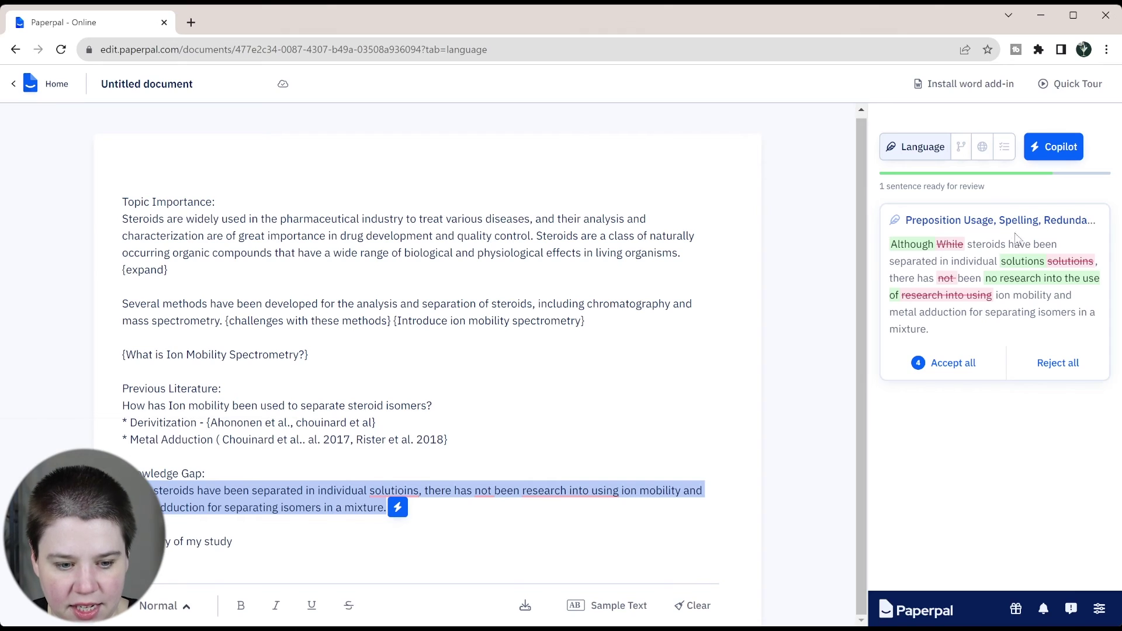
{"action": "left_click", "coordinate": [958, 375]}
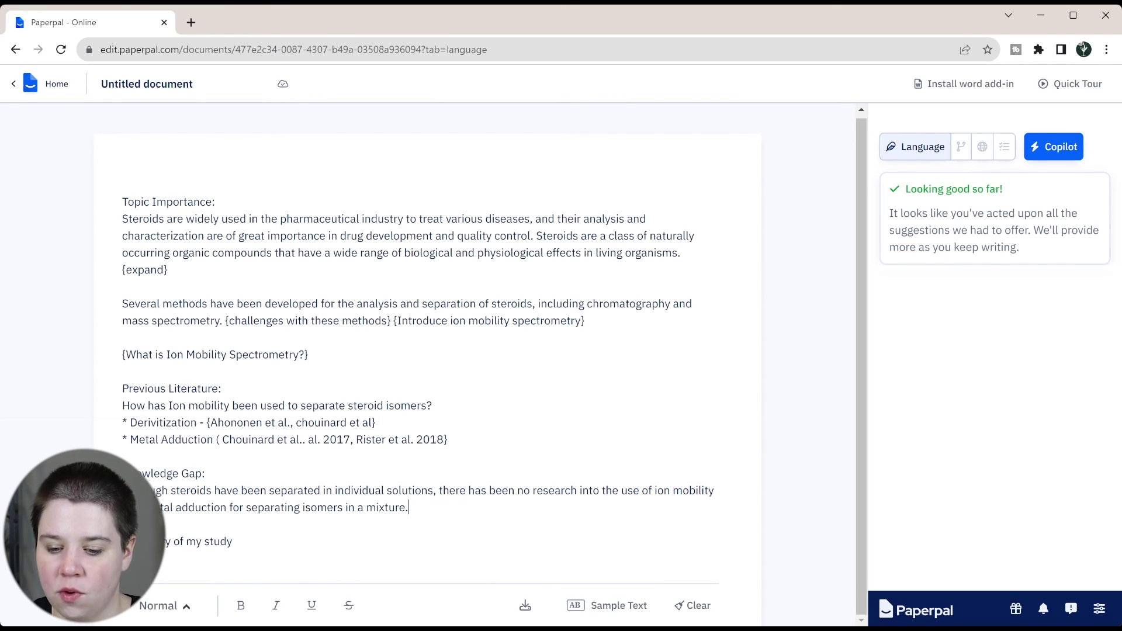
Open and close the Language settings panel
{"action": "left_click", "coordinate": [1099, 608]}
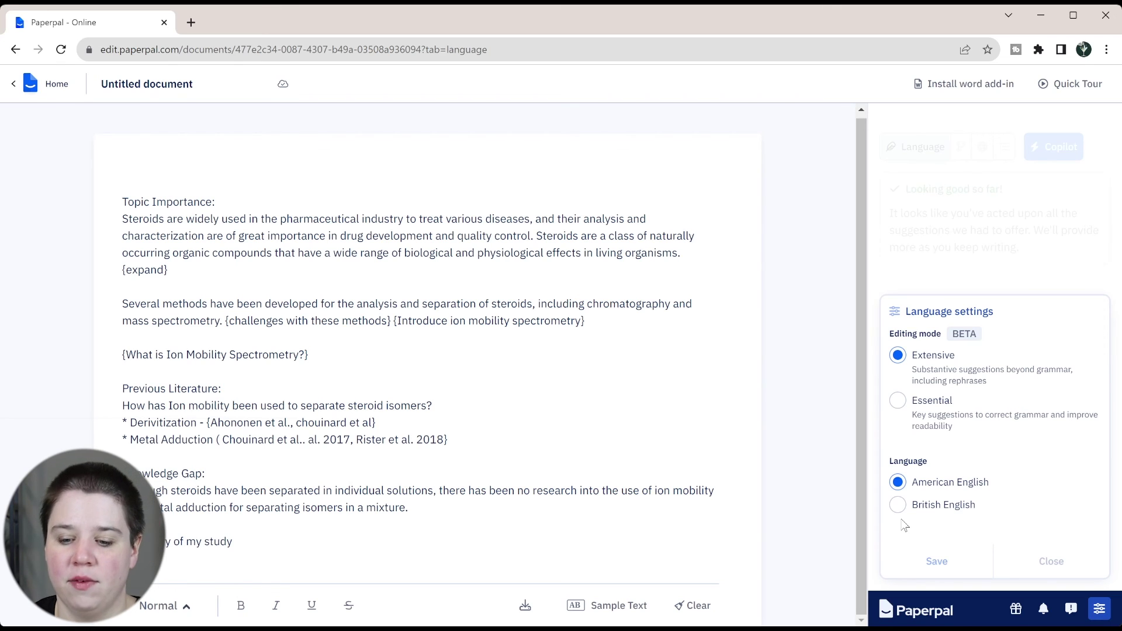
{"action": "left_click", "coordinate": [947, 226]}
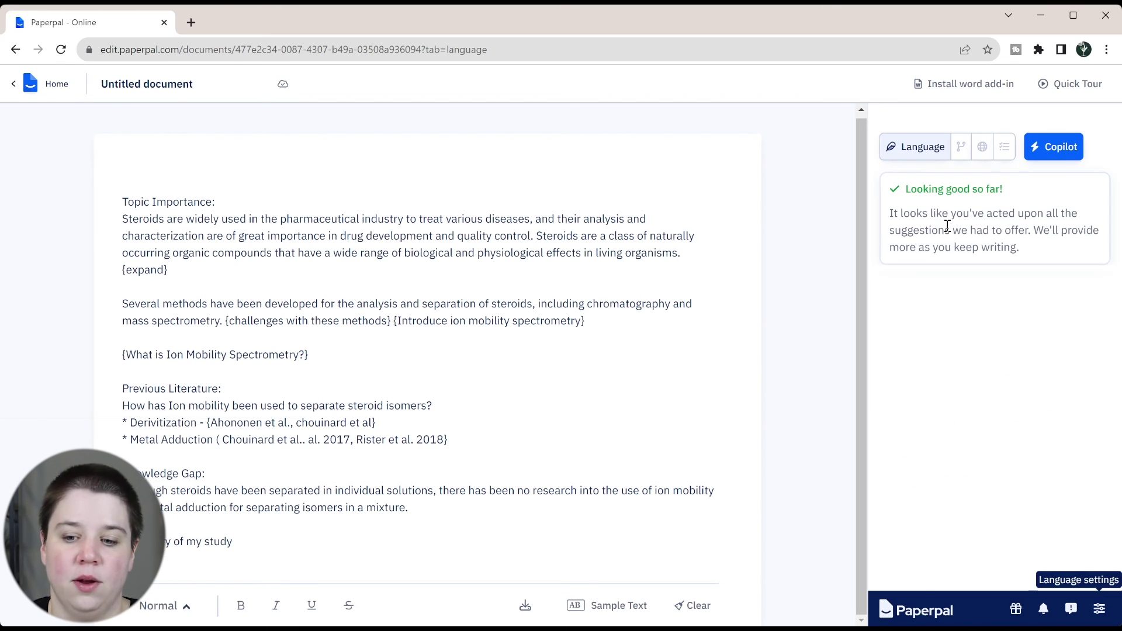
{"action": "left_click", "coordinate": [960, 147]}
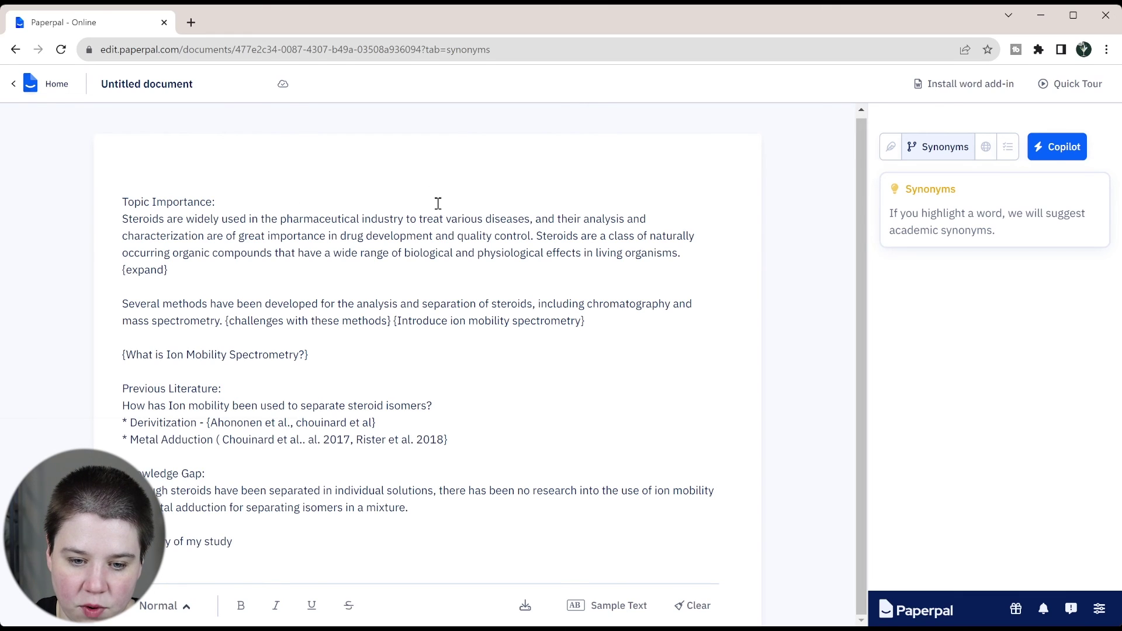
Preview synonym rankings for 'various' and 'range' without replacing either word
{"action": "left_click_drag", "start_coordinate": [447, 223], "coordinate": [483, 219]}
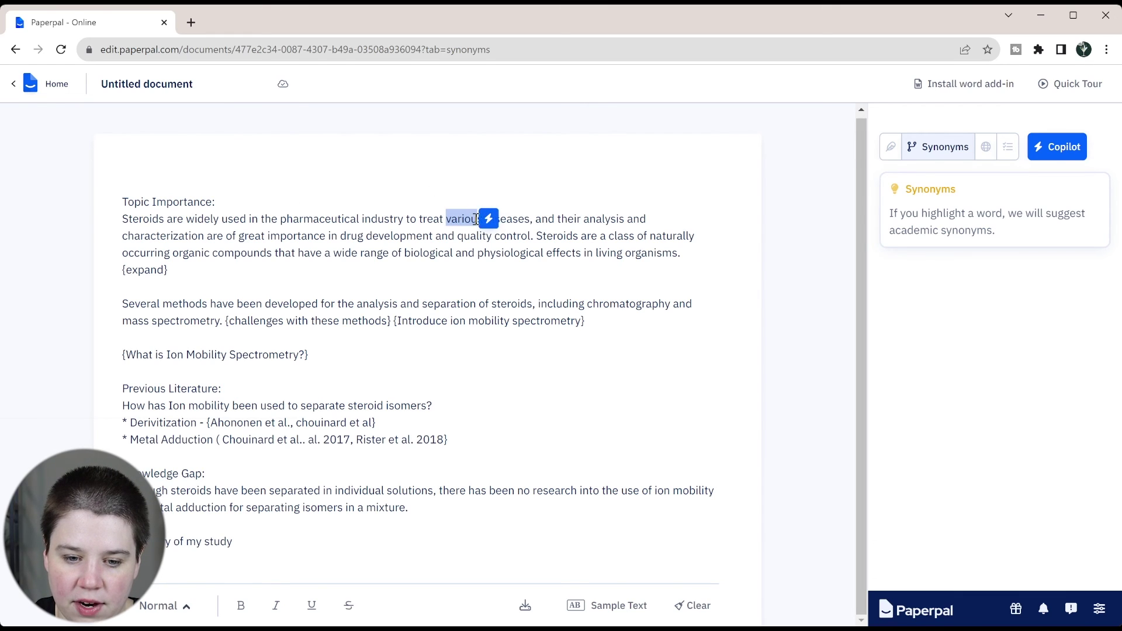
{"action": "left_click", "coordinate": [494, 219]}
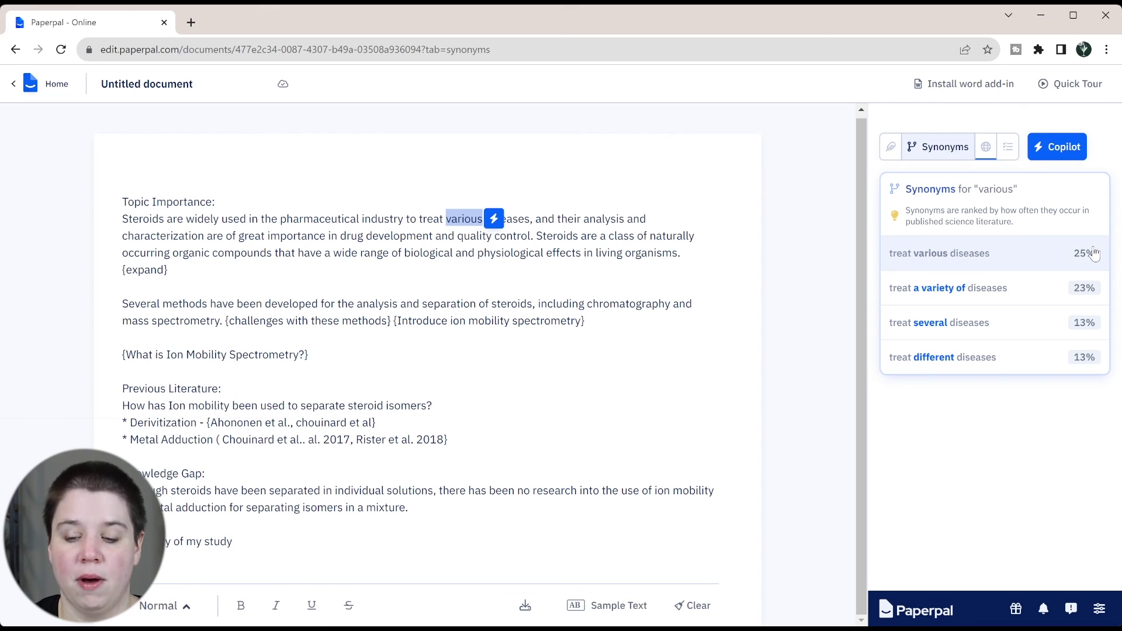
{"action": "left_click", "coordinate": [283, 268]}
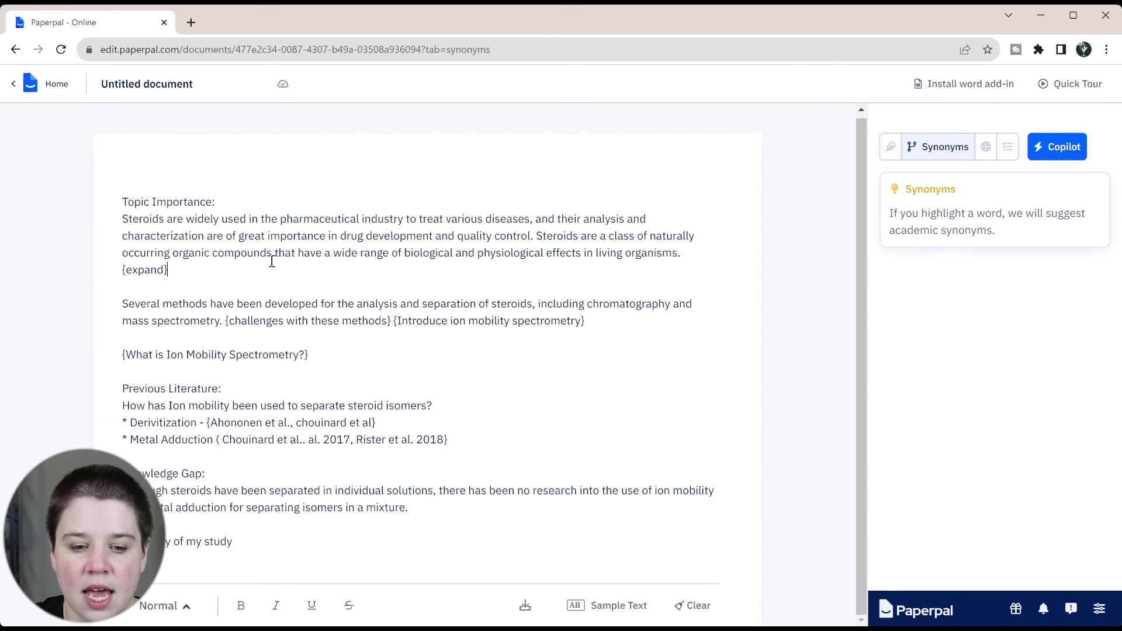
{"action": "left_click_drag", "start_coordinate": [334, 253], "coordinate": [388, 251]}
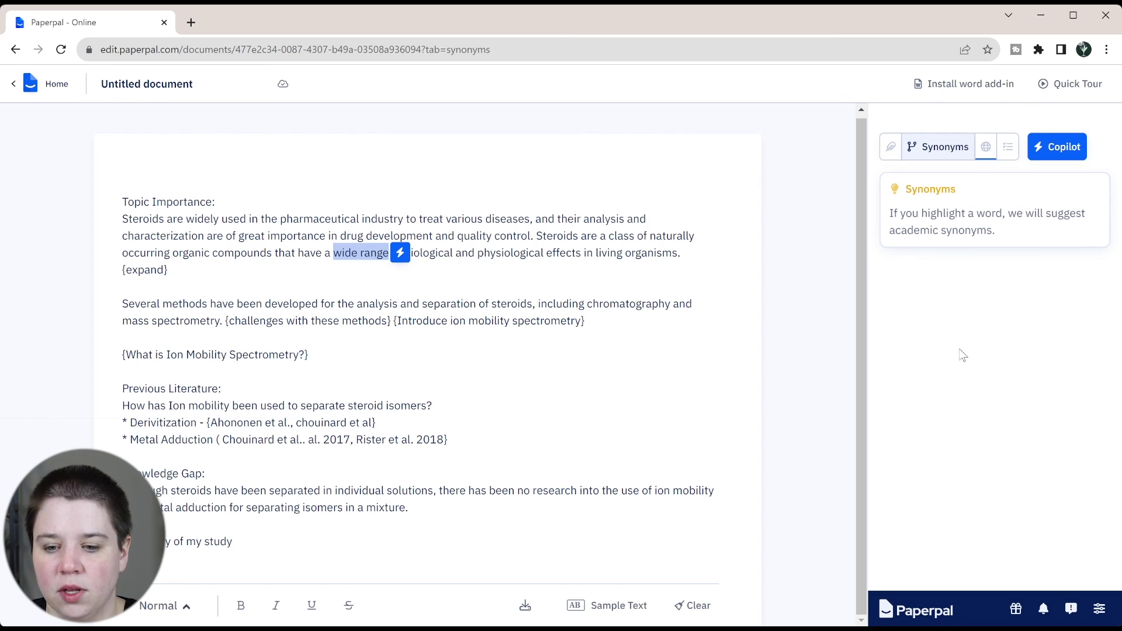
{"action": "left_click_drag", "start_coordinate": [360, 253], "coordinate": [390, 253]}
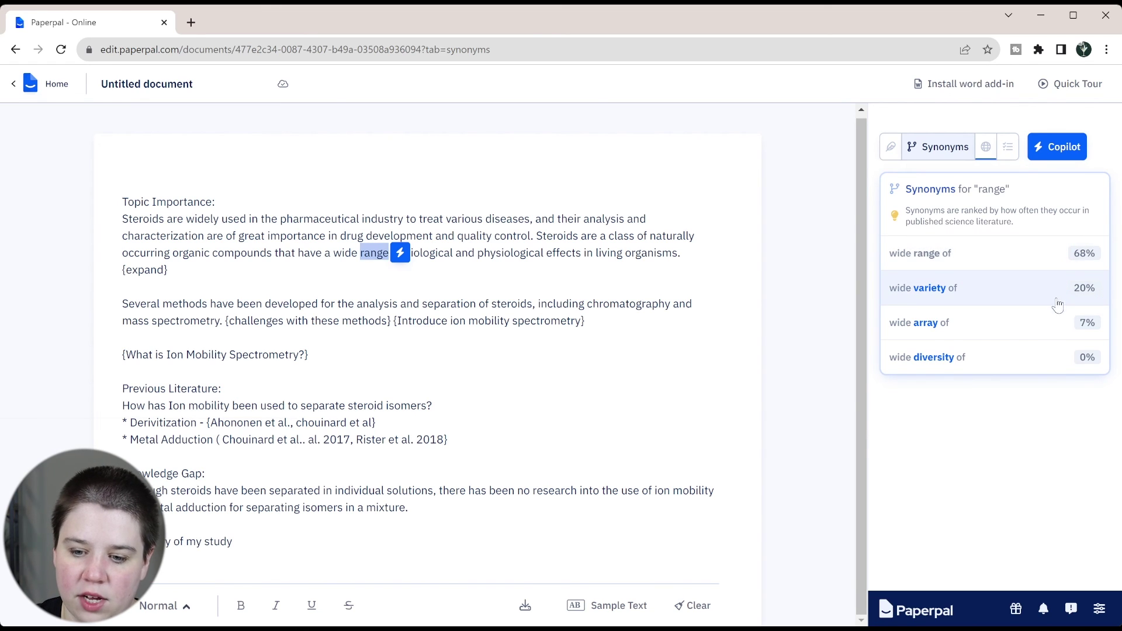
{"action": "left_click", "coordinate": [585, 355]}
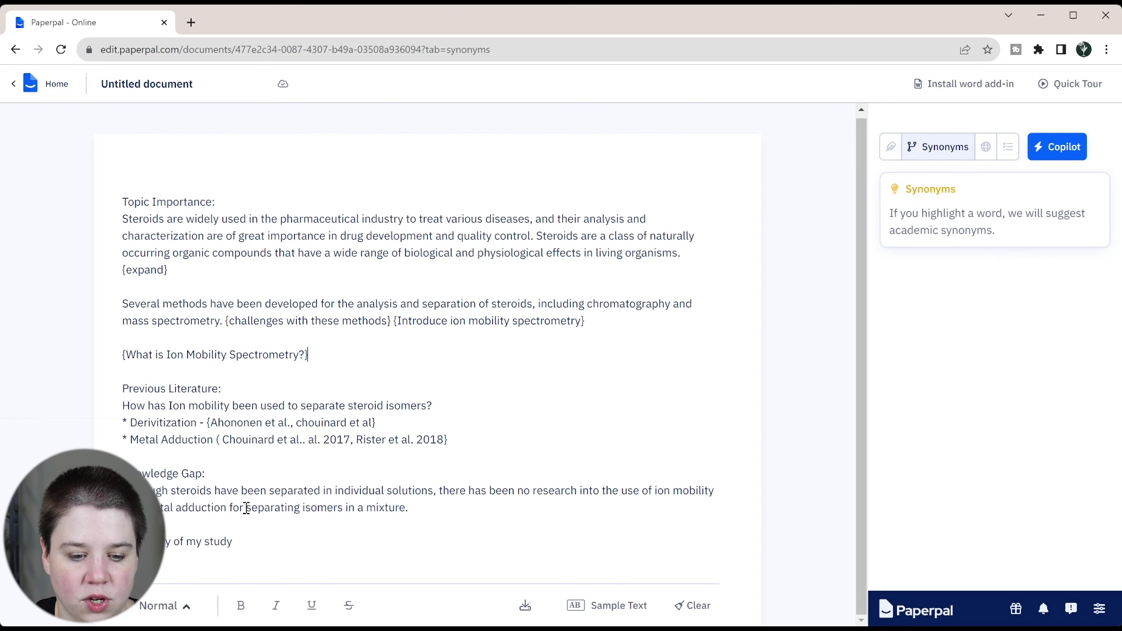
Swap 'separating' for the synonym 'differentiating' in the isomer-mixture sentence
{"action": "left_click_drag", "start_coordinate": [247, 507], "coordinate": [312, 509]}
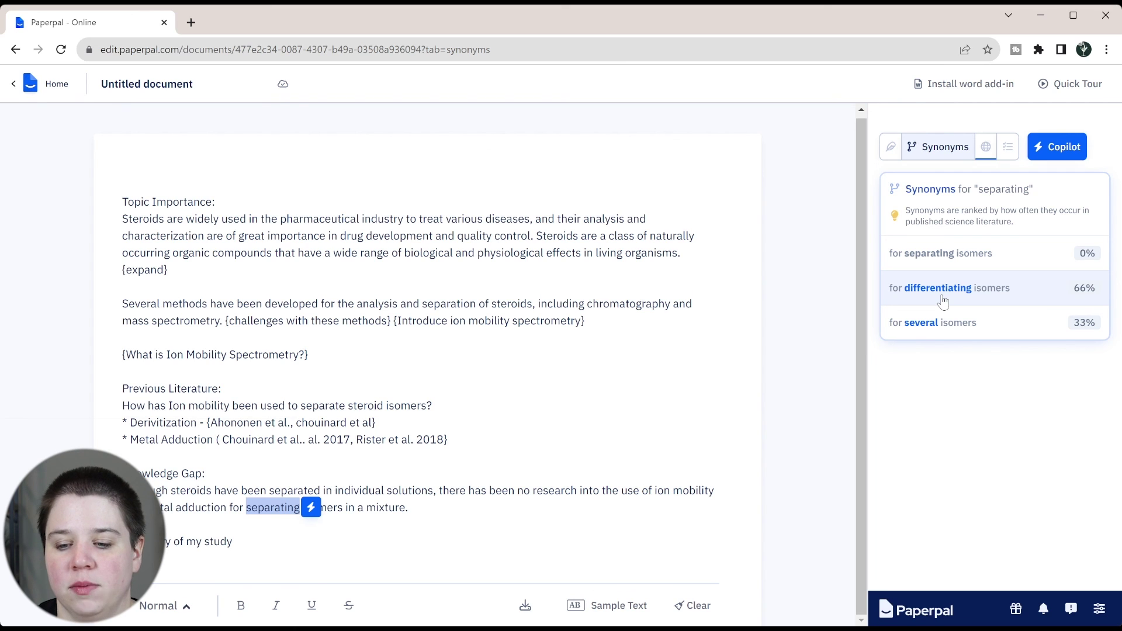
{"action": "left_click", "coordinate": [943, 301]}
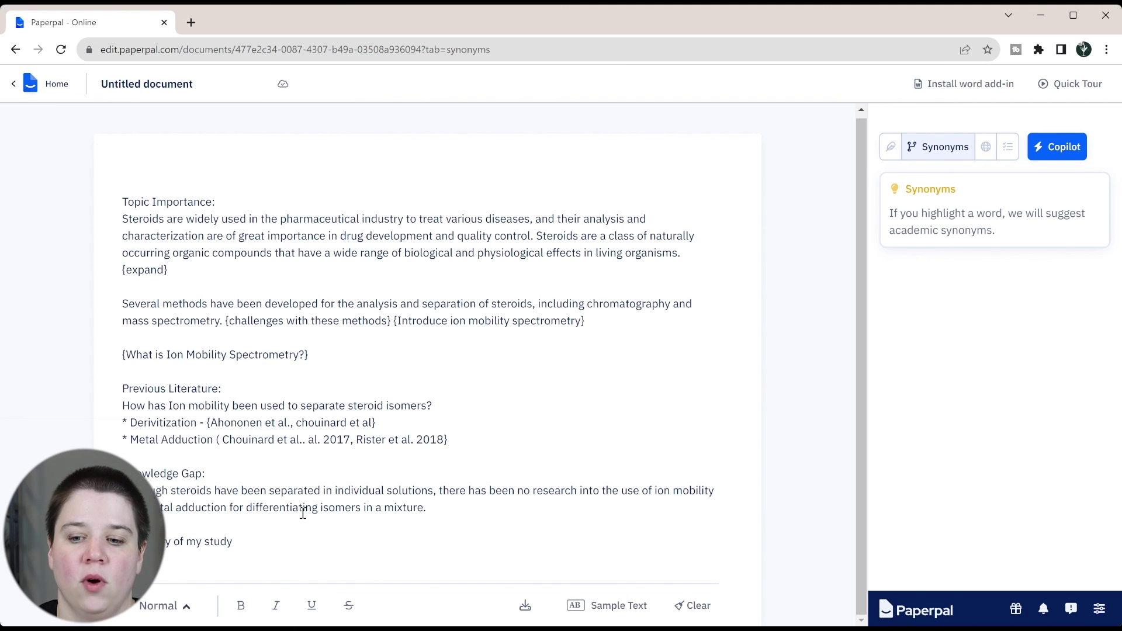
{"action": "left_click", "coordinate": [987, 156]}
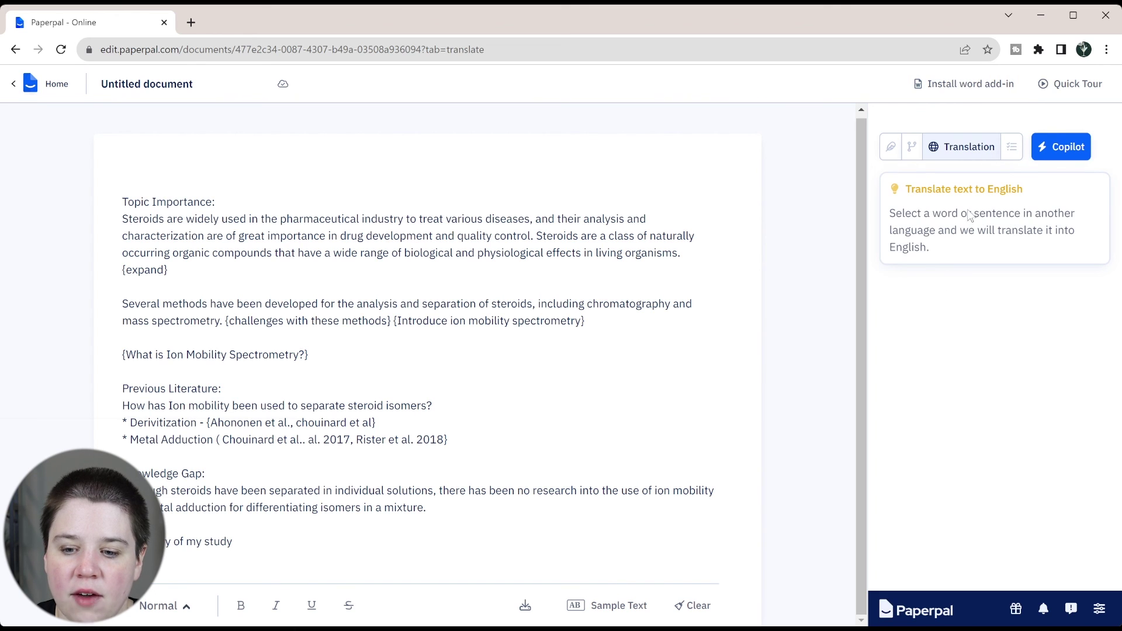
Run the Consistency check on the outline, which finds no issues
{"action": "left_click", "coordinate": [1013, 151]}
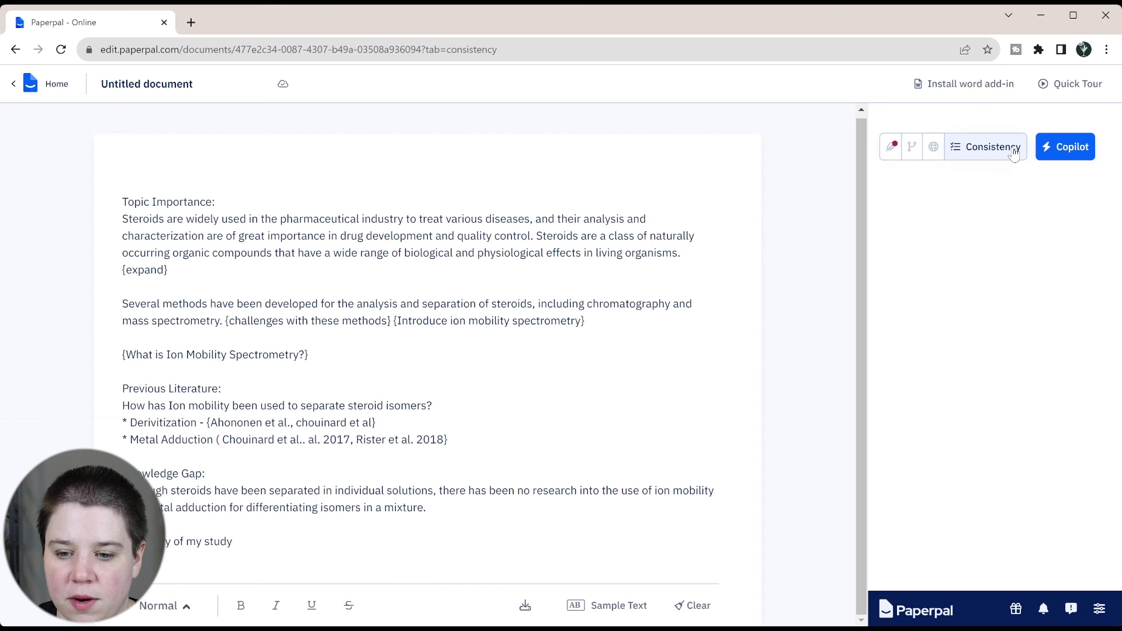